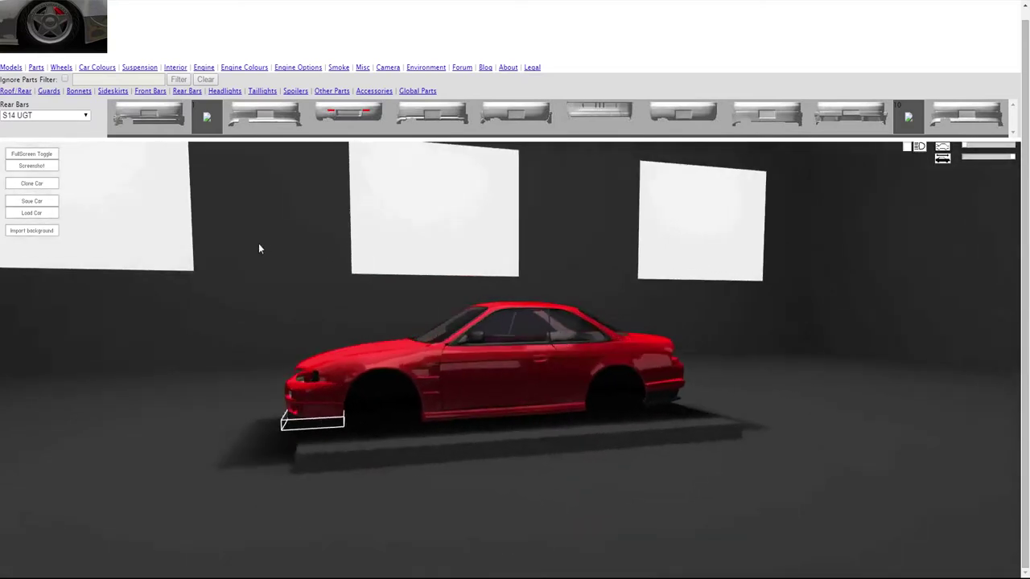
Bring up the Headlights parts catalogue for the red S14
click(225, 91)
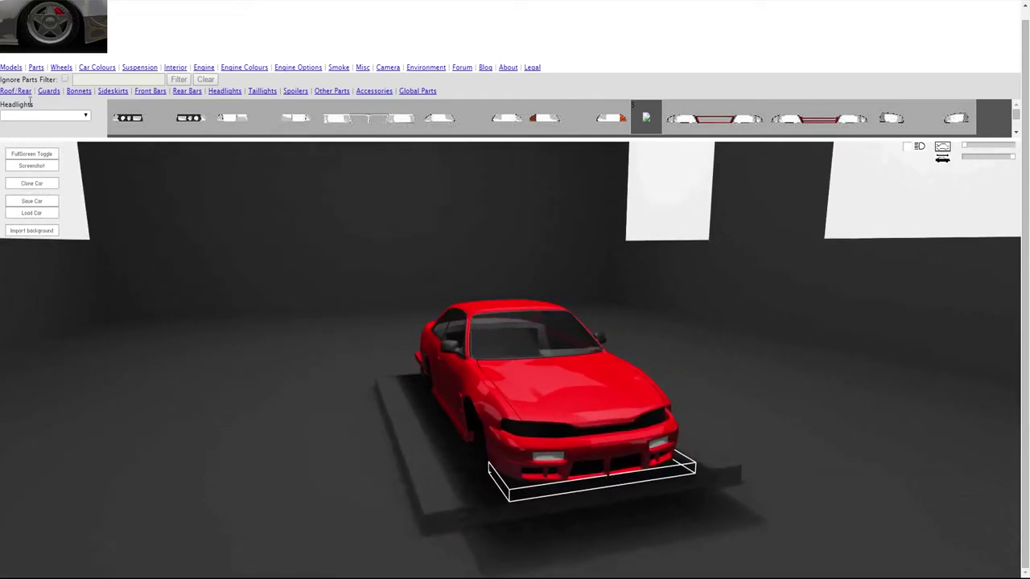
Try the S14a Stock and S14 Eye lids 1 headlights, then settle on S14 Stock
click(44, 115)
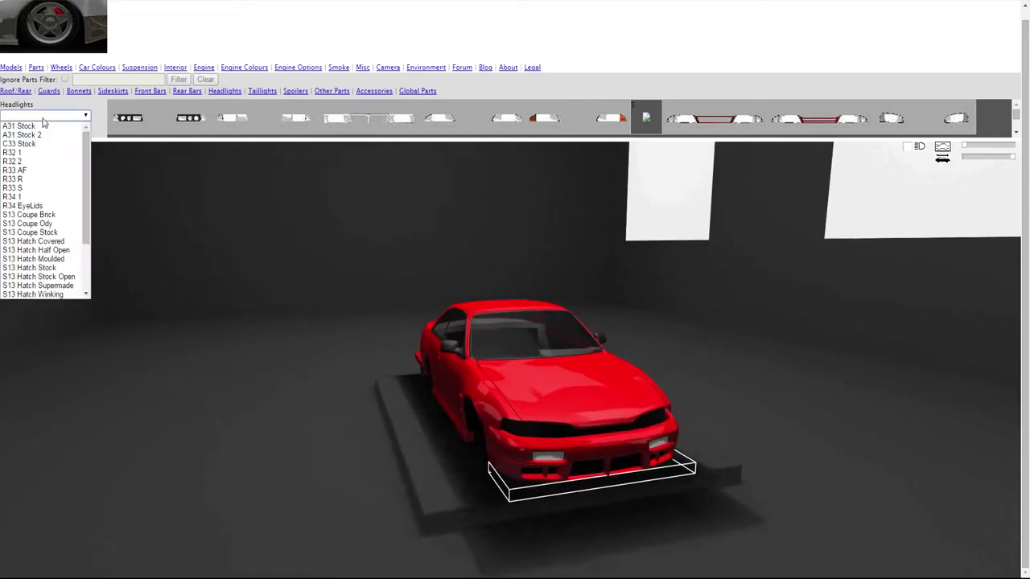
scroll(48, 230, down, 3)
click(50, 251)
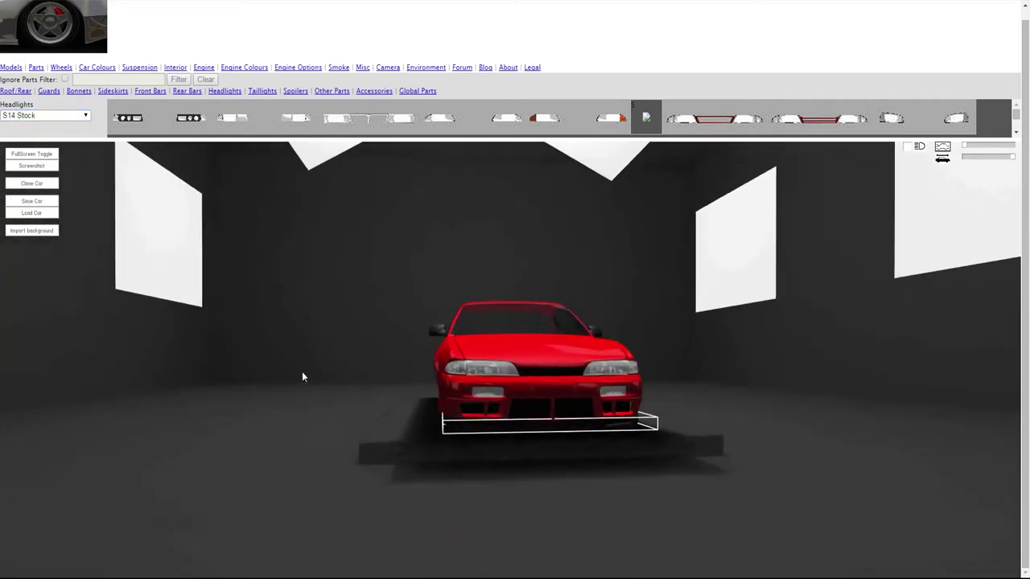
click(68, 120)
click(48, 257)
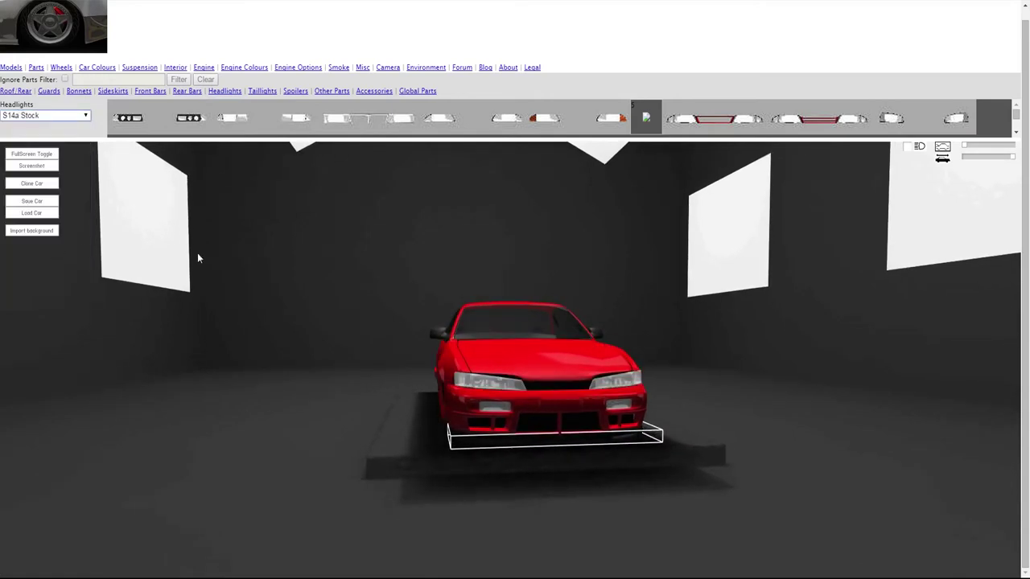
click(36, 119)
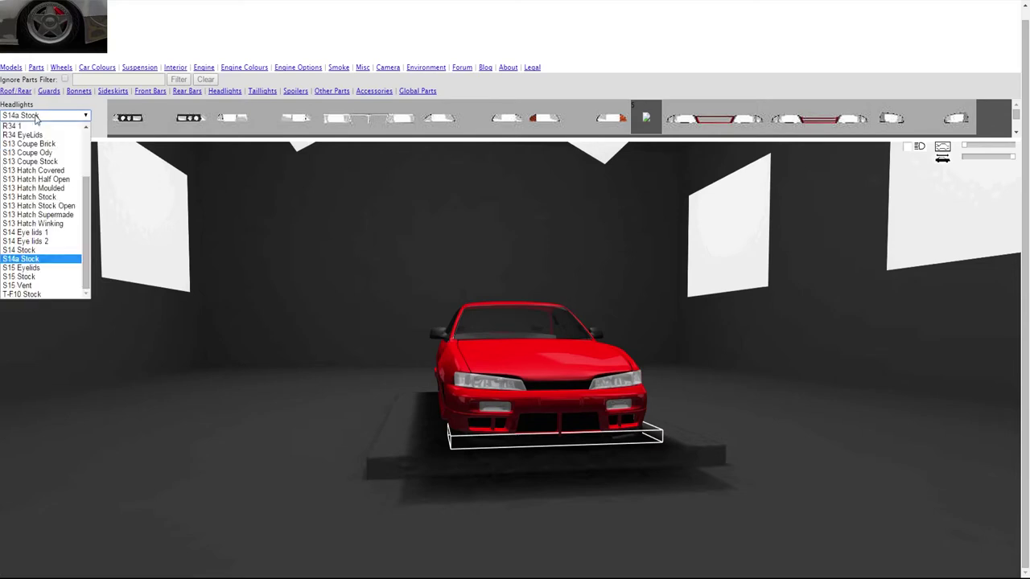
click(56, 233)
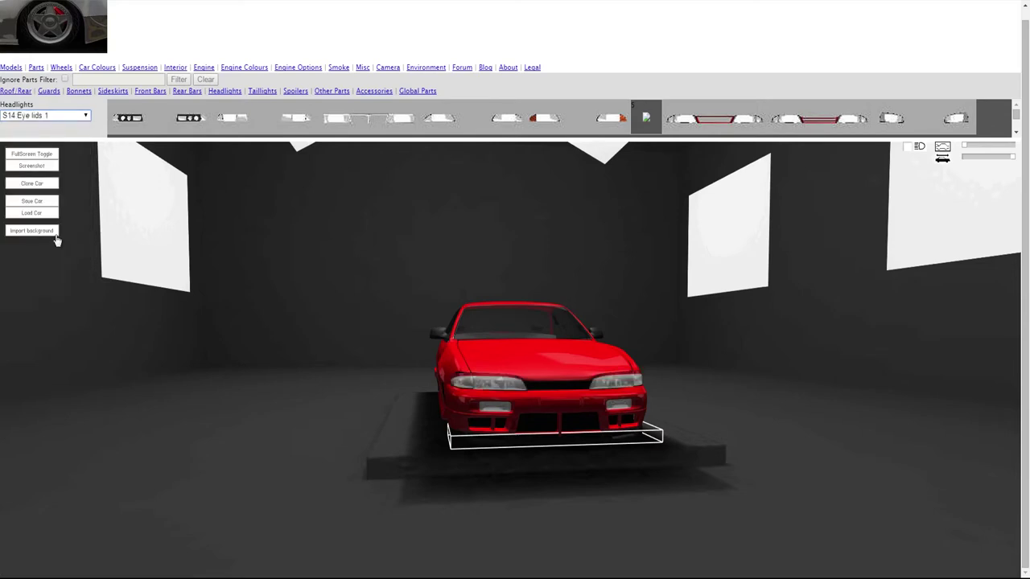
click(36, 120)
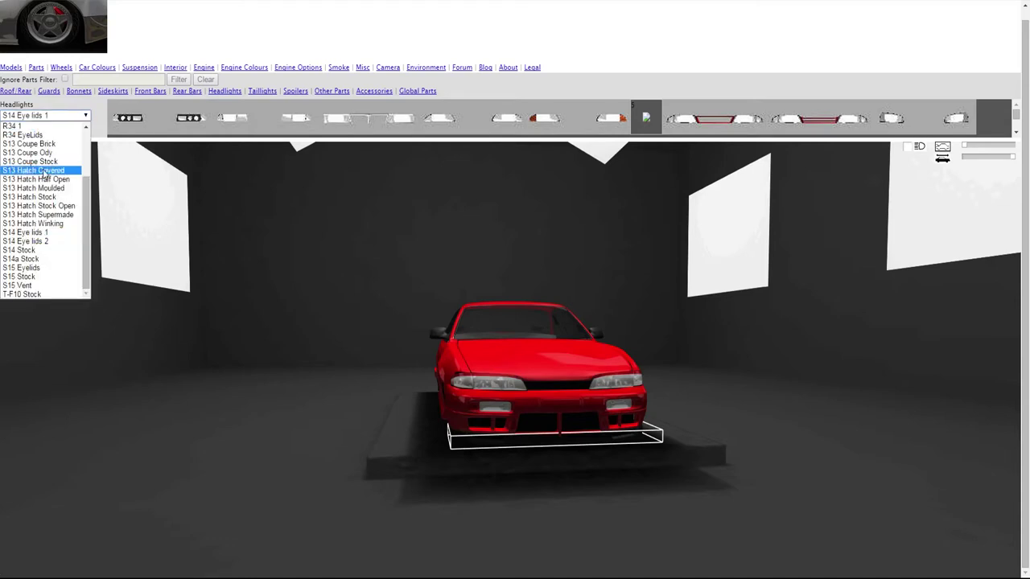
click(44, 251)
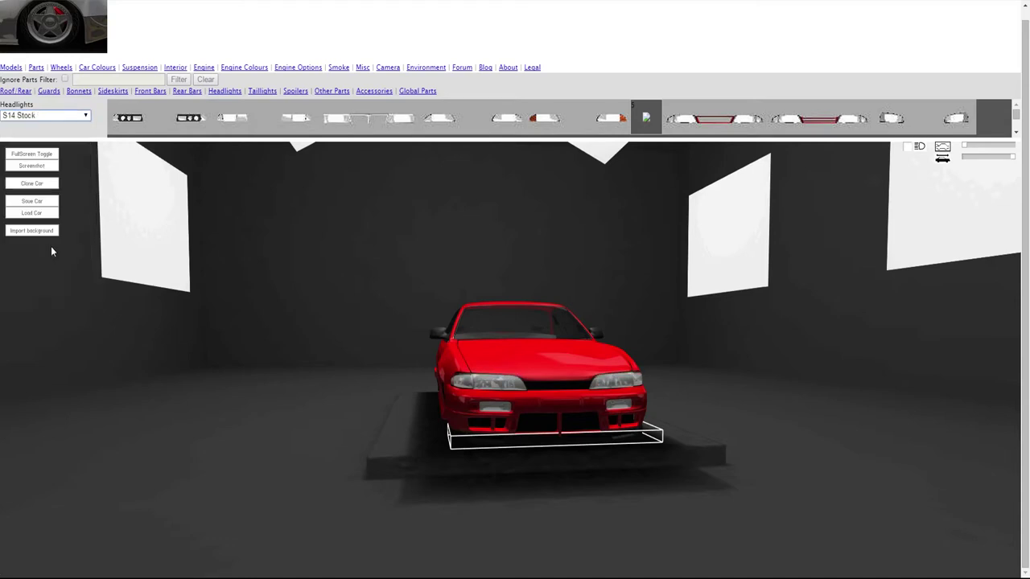
Nudge the headlight's Forw/Back position through Edit Part, viewing the car from the front
drag(86, 249, 144, 248)
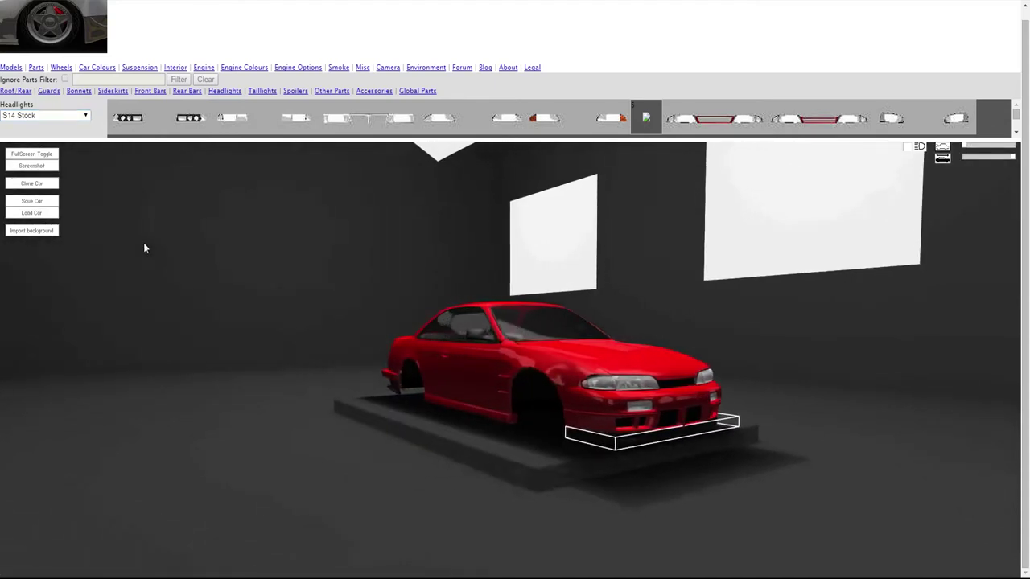
drag(140, 248, 46, 253)
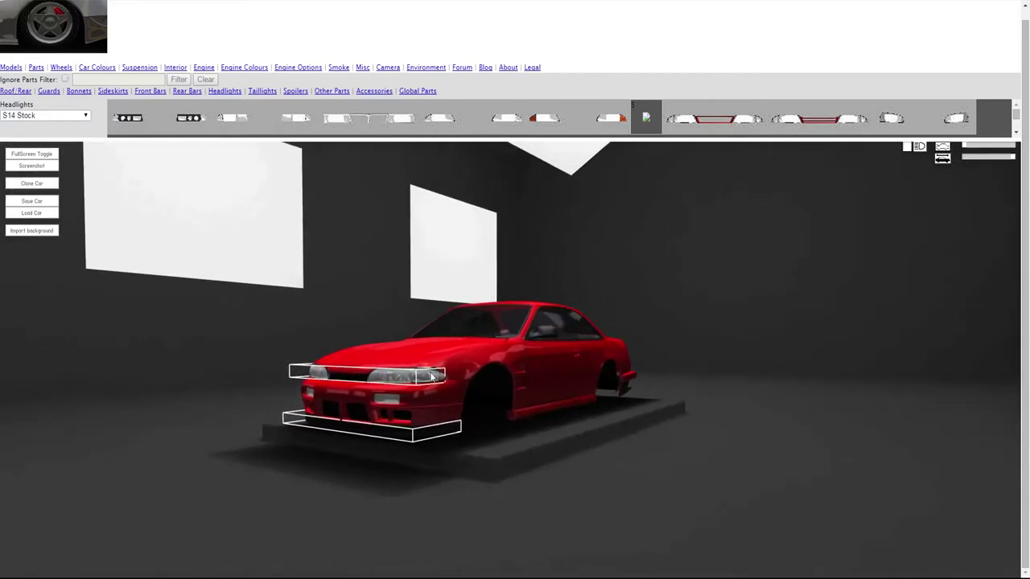
right_click(436, 382)
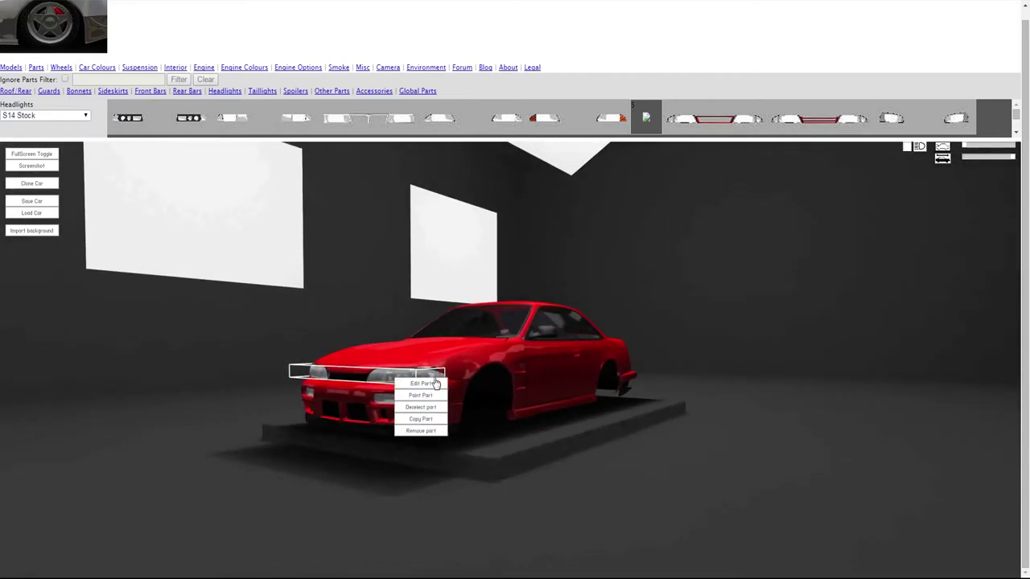
click(426, 384)
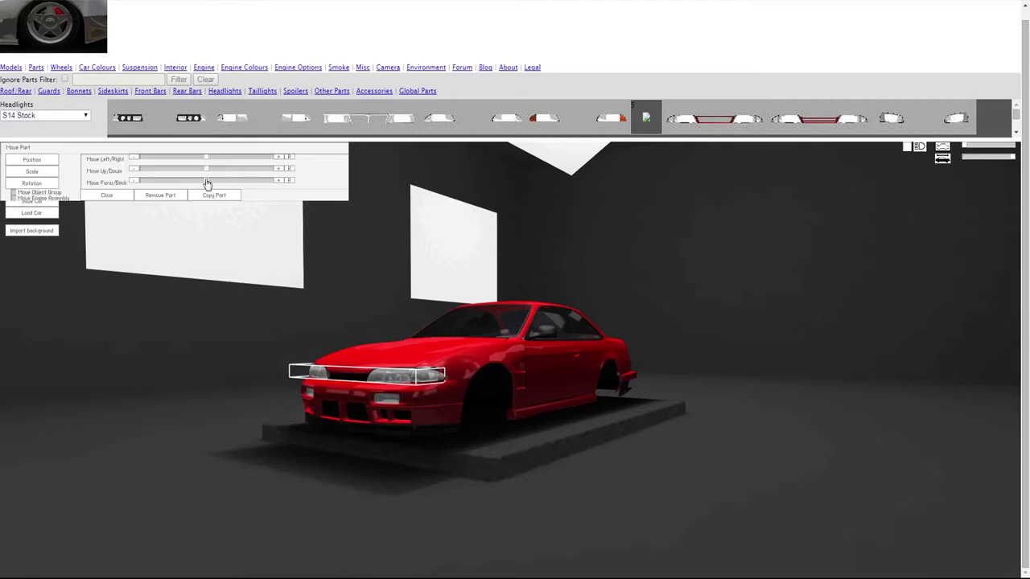
drag(207, 185, 205, 185)
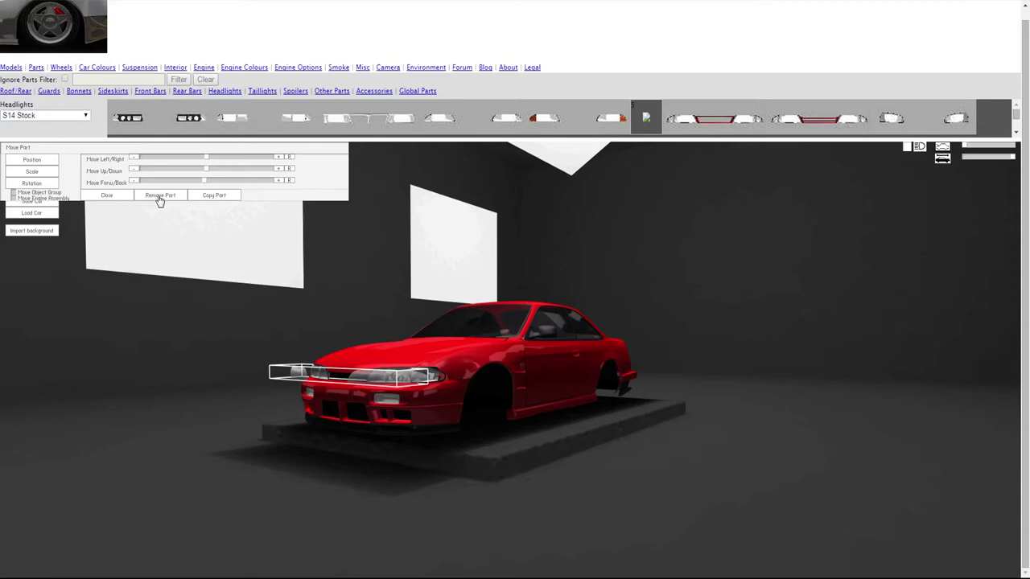
click(121, 199)
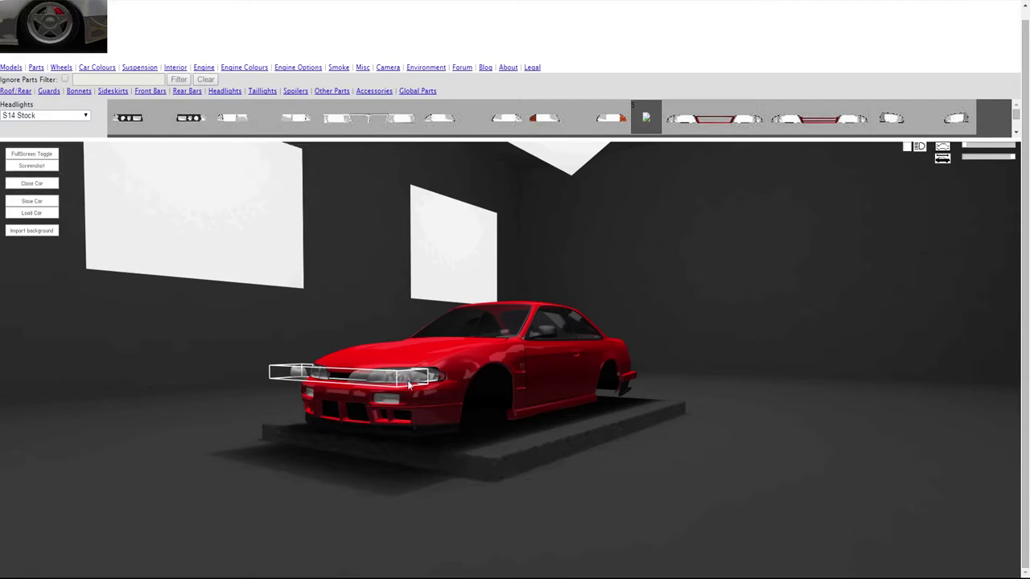
Switch the headlights to the S14a Stock style
click(72, 117)
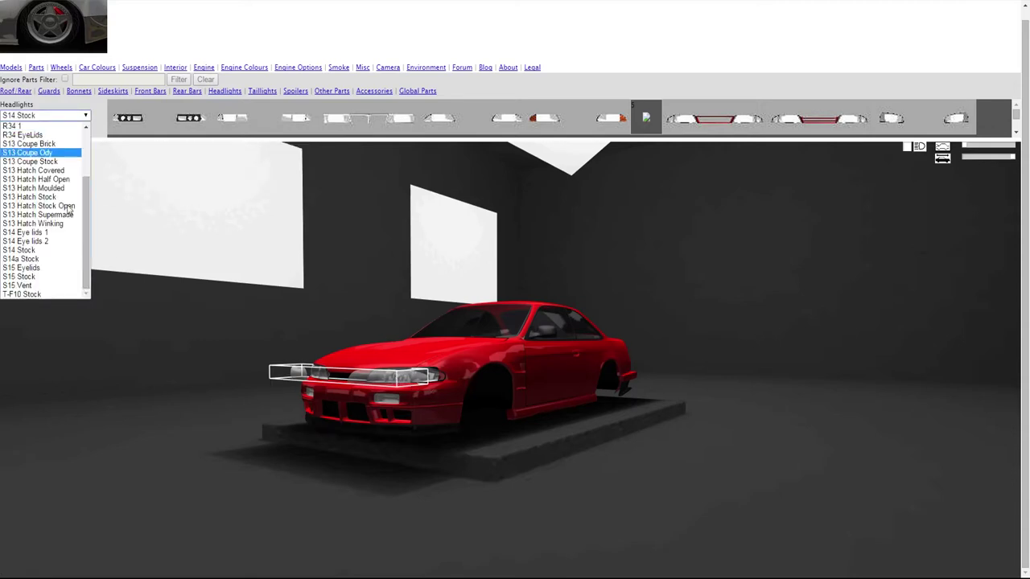
click(45, 257)
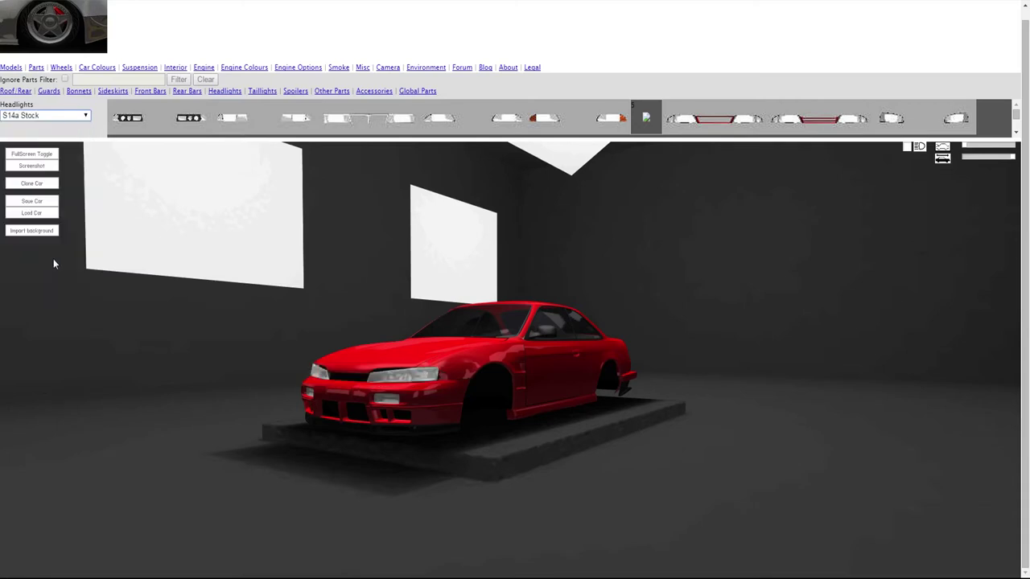
mouse_move(427, 291)
mouse_down()
mouse_move(462, 284)
mouse_move(461, 299)
mouse_move(532, 280)
mouse_move(423, 276)
mouse_up()
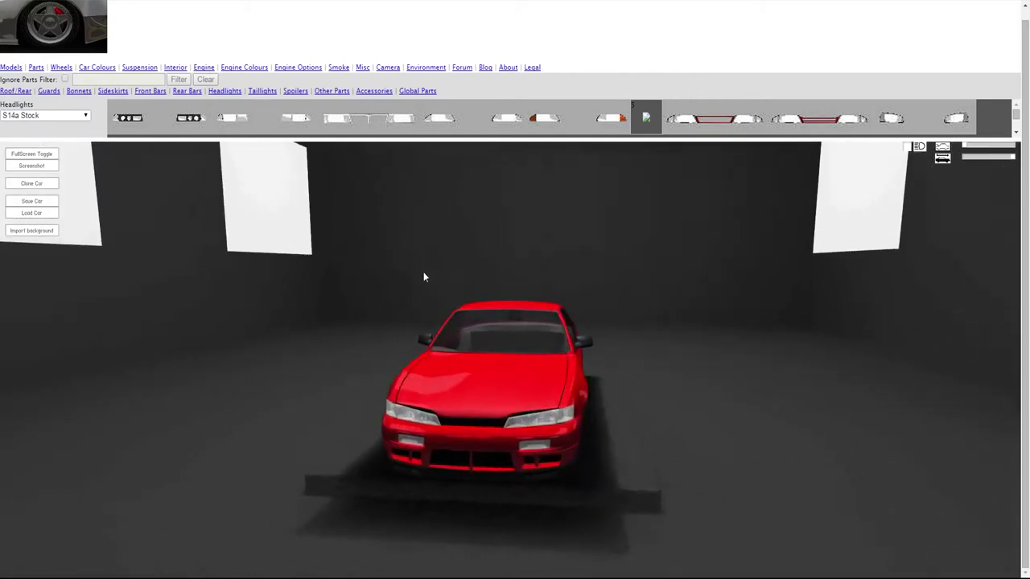
Try the S14a Reverse Cowl bonnet, fit S14a Stock, and briefly open and close Paint Part
click(492, 391)
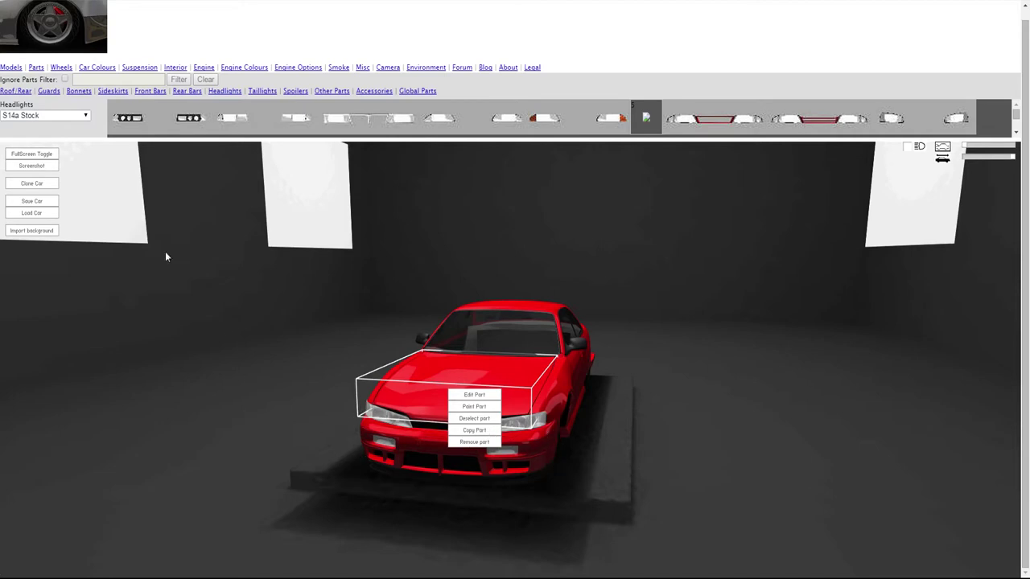
click(78, 94)
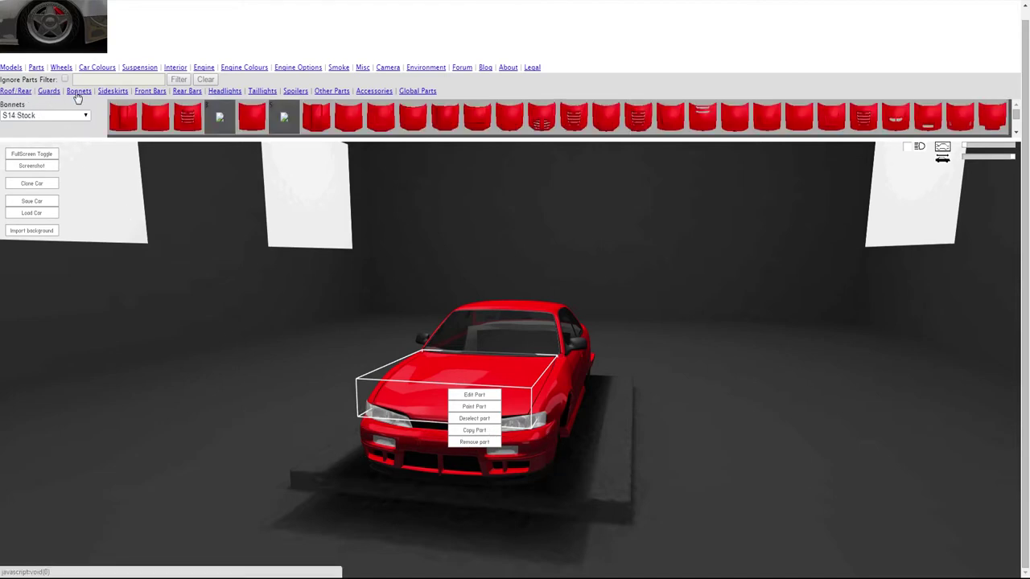
click(59, 115)
scroll(64, 266, down, 2)
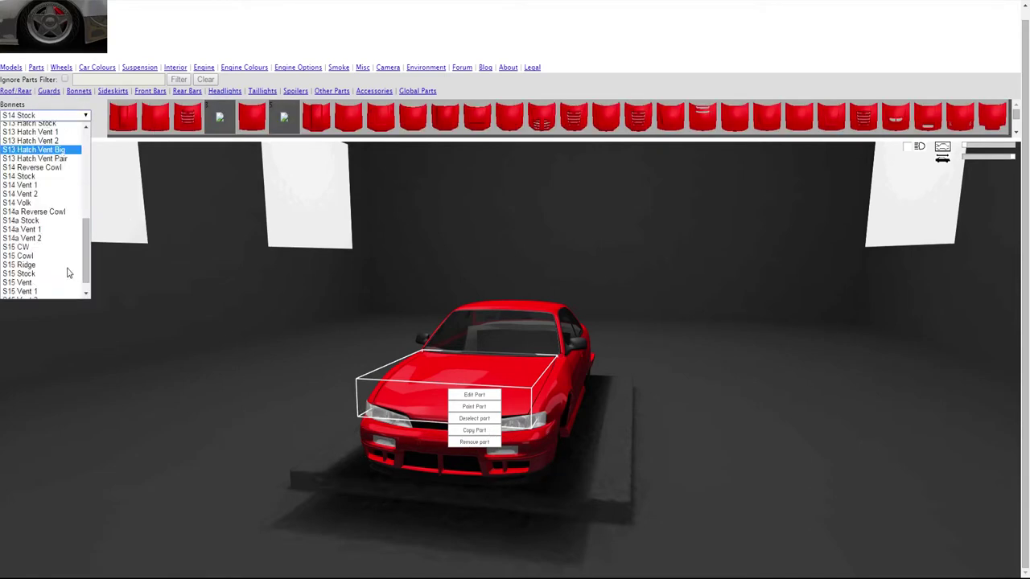
click(29, 216)
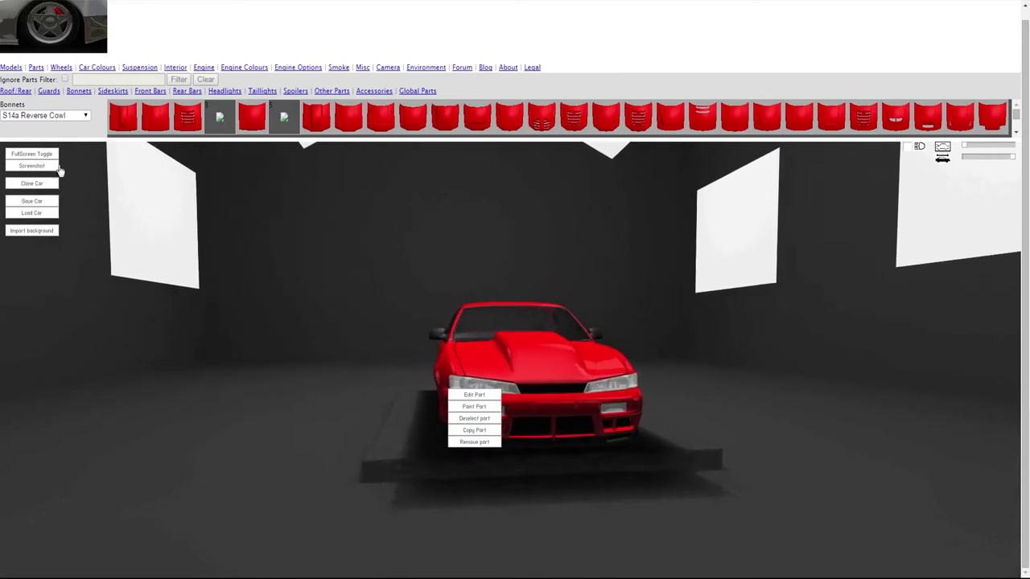
click(62, 117)
click(40, 221)
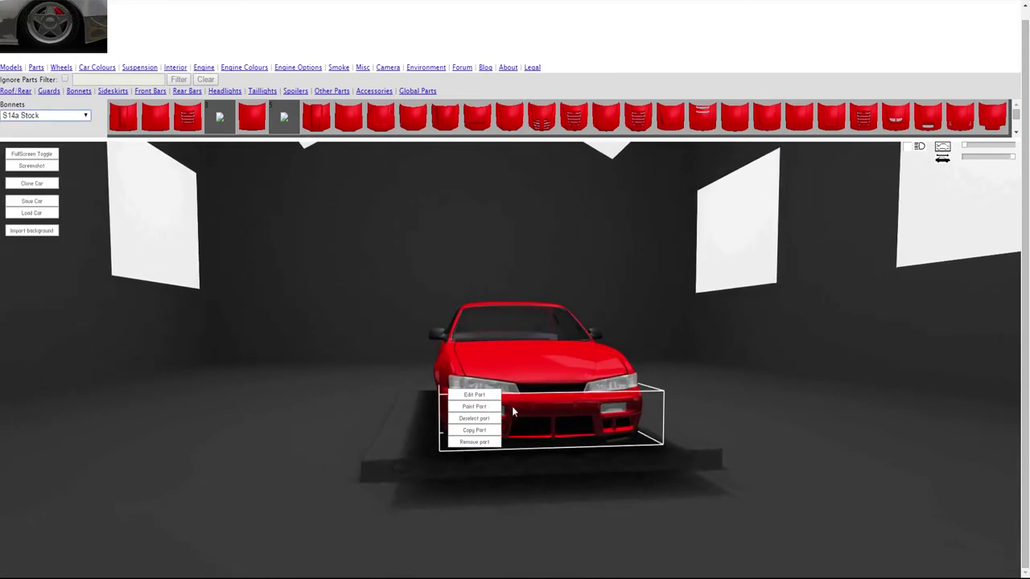
click(482, 407)
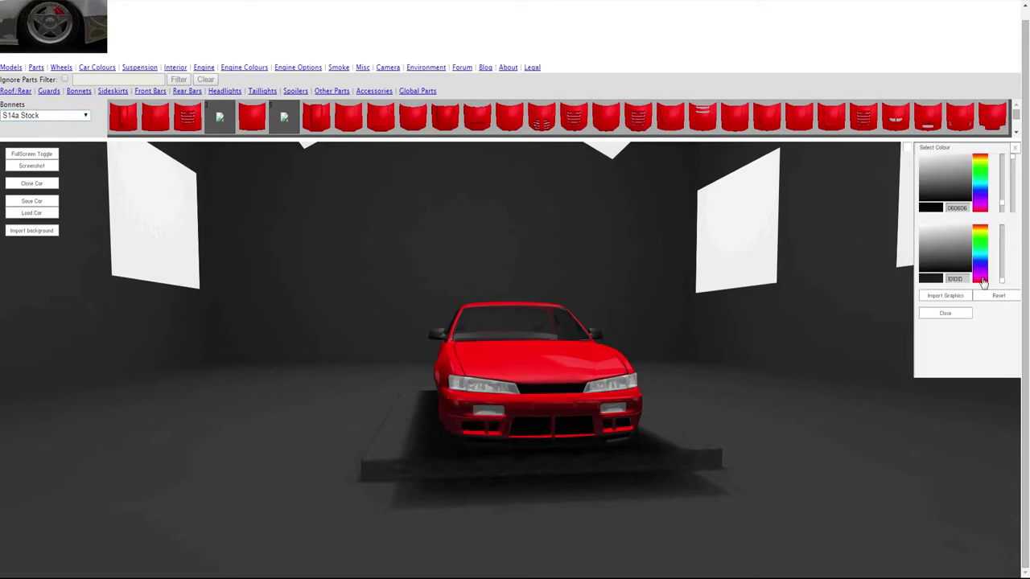
click(947, 315)
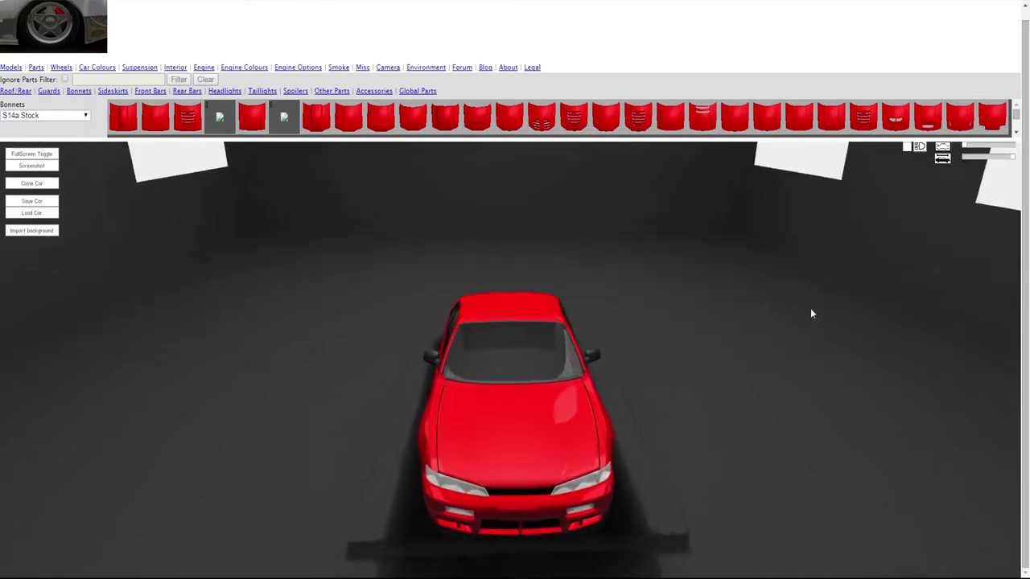
Cycle taillights through S14 Stock, Style 3, Style 4 and S14a Stock, ending on S14 Stock
click(261, 91)
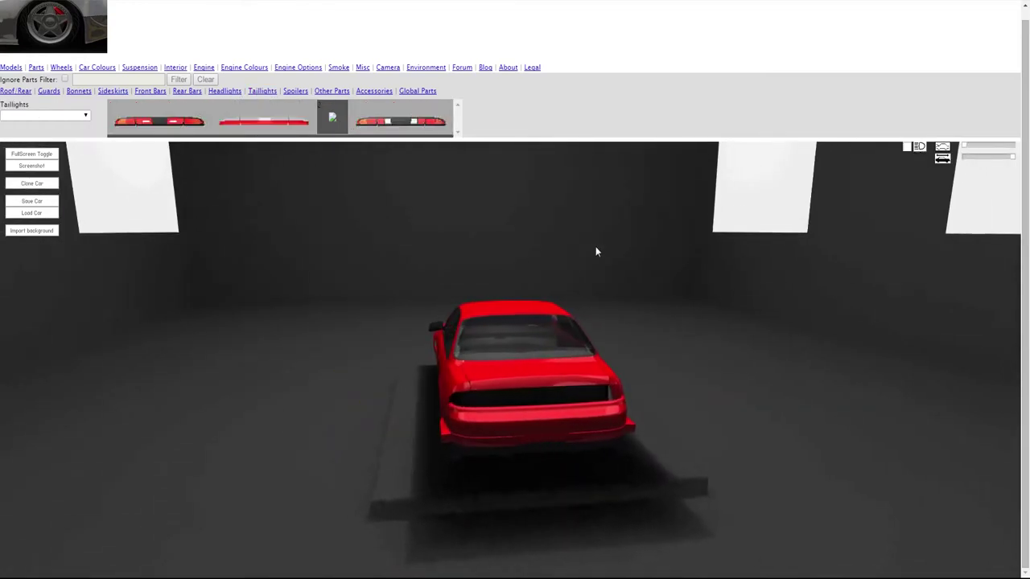
click(160, 119)
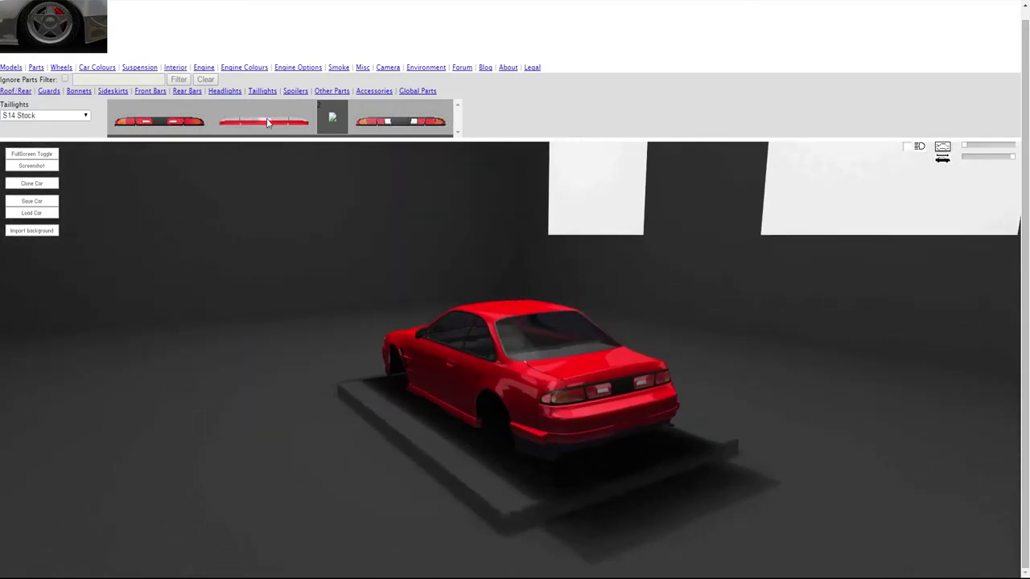
click(268, 123)
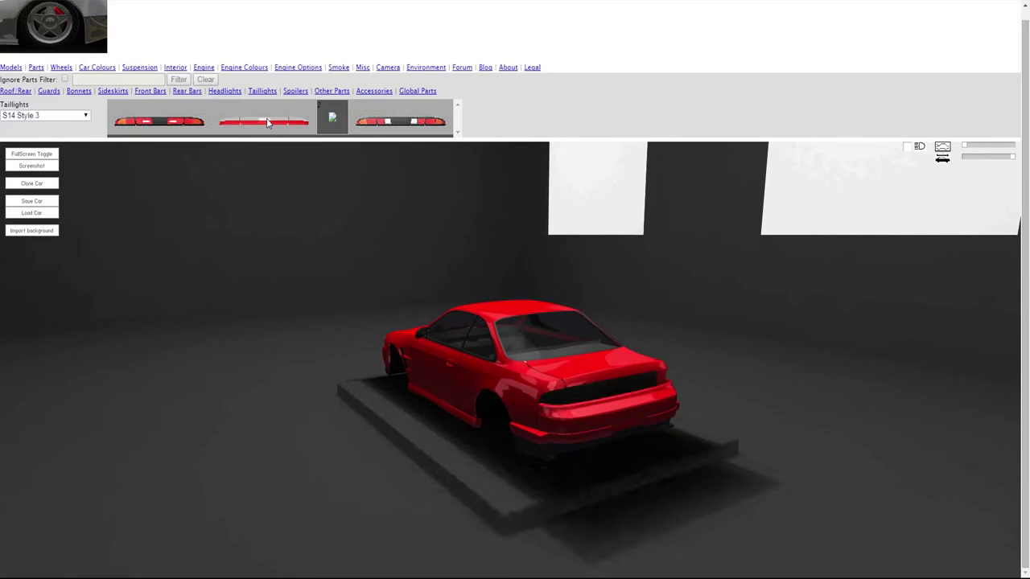
click(341, 119)
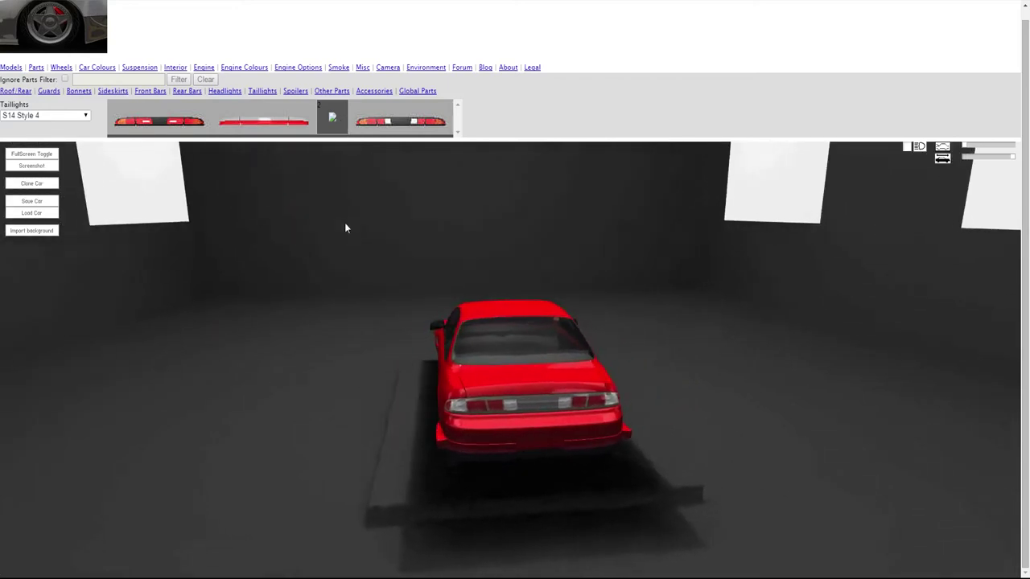
click(407, 120)
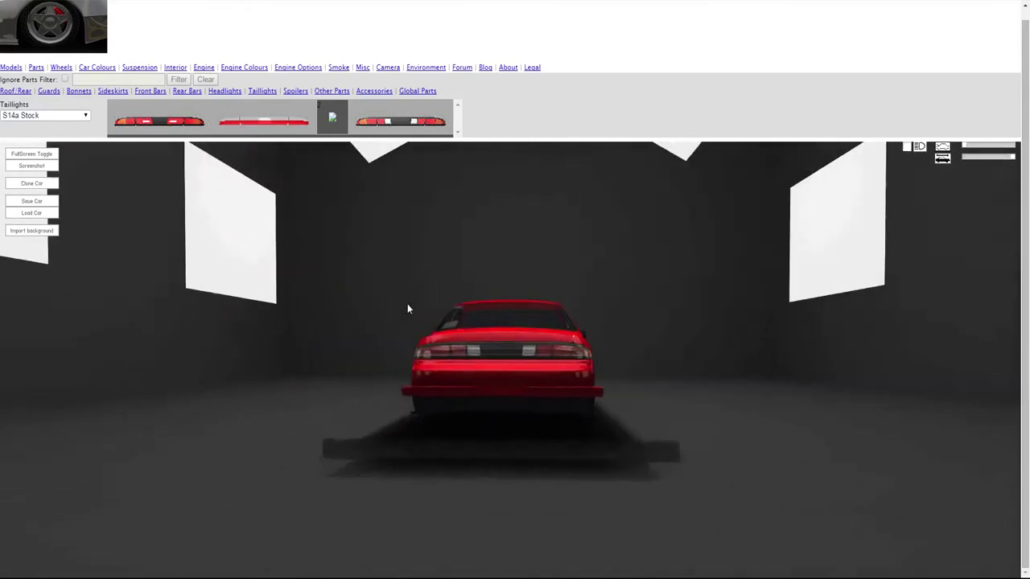
drag(408, 309, 464, 294)
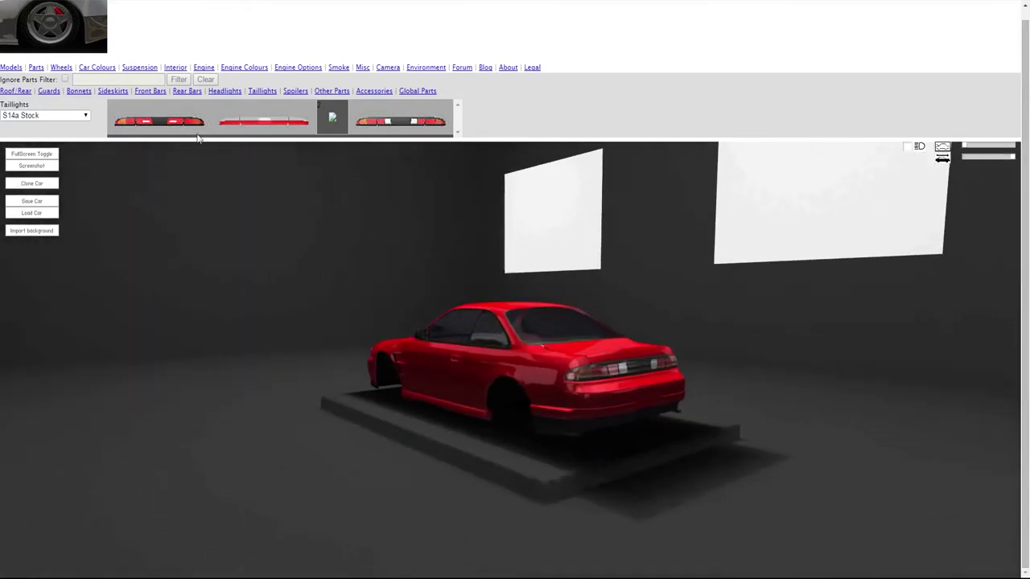
click(161, 123)
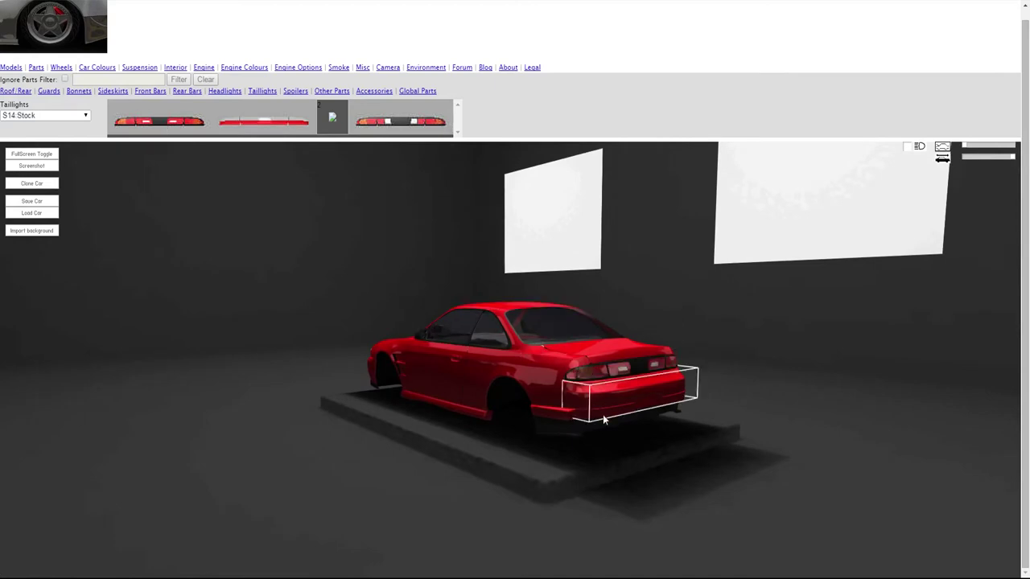
Open Paint Part for the rear bumper and close the colour picker unchanged
right_click(592, 426)
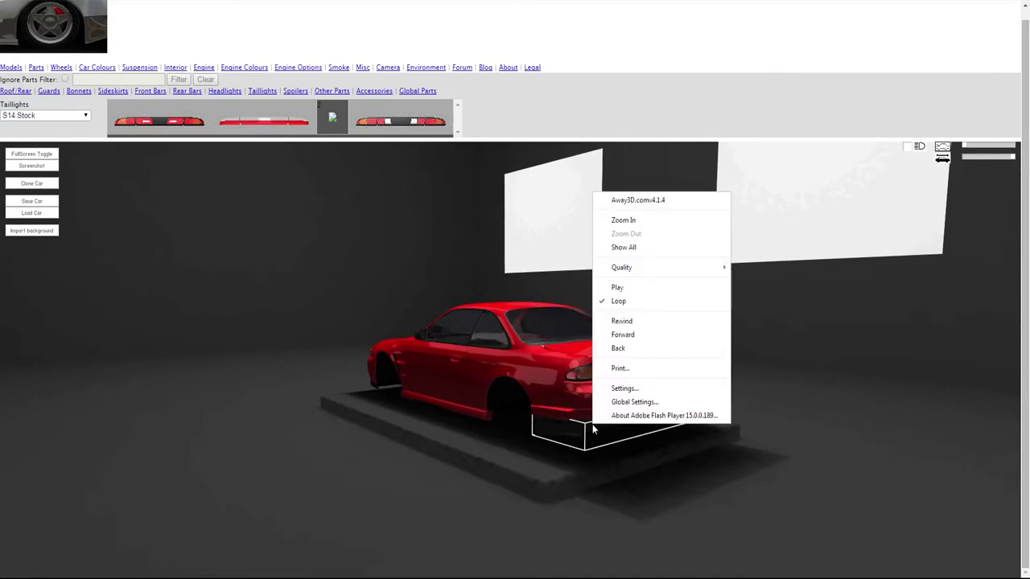
click(593, 425)
click(582, 435)
click(567, 448)
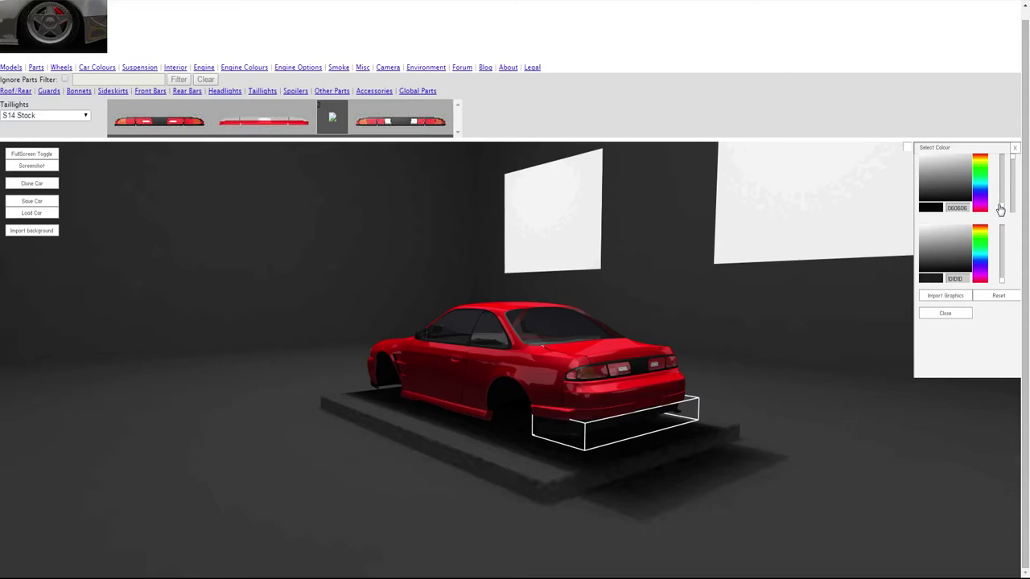
click(955, 314)
mouse_move(708, 326)
mouse_down()
mouse_move(917, 306)
mouse_move(915, 325)
mouse_move(827, 332)
mouse_up()
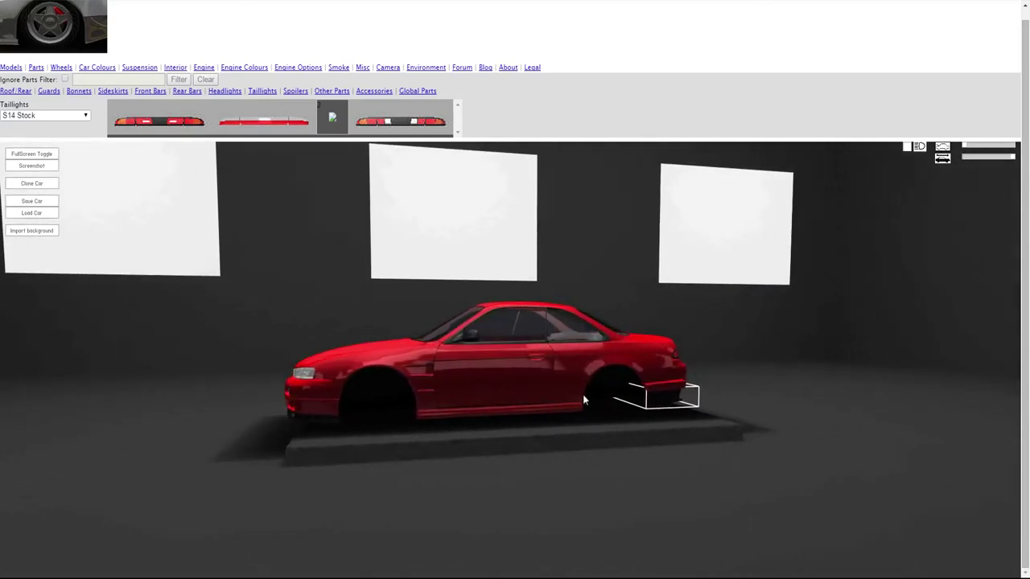
Open Paint Part for the front lip, close it unchanged, and show the Spoilers catalogue
click(307, 419)
right_click(307, 419)
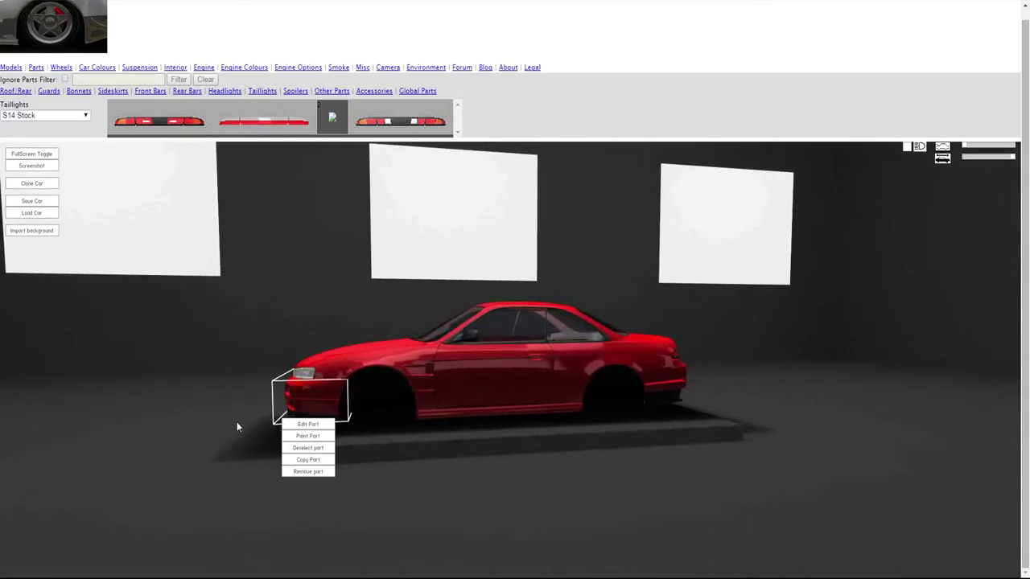
drag(206, 413, 475, 470)
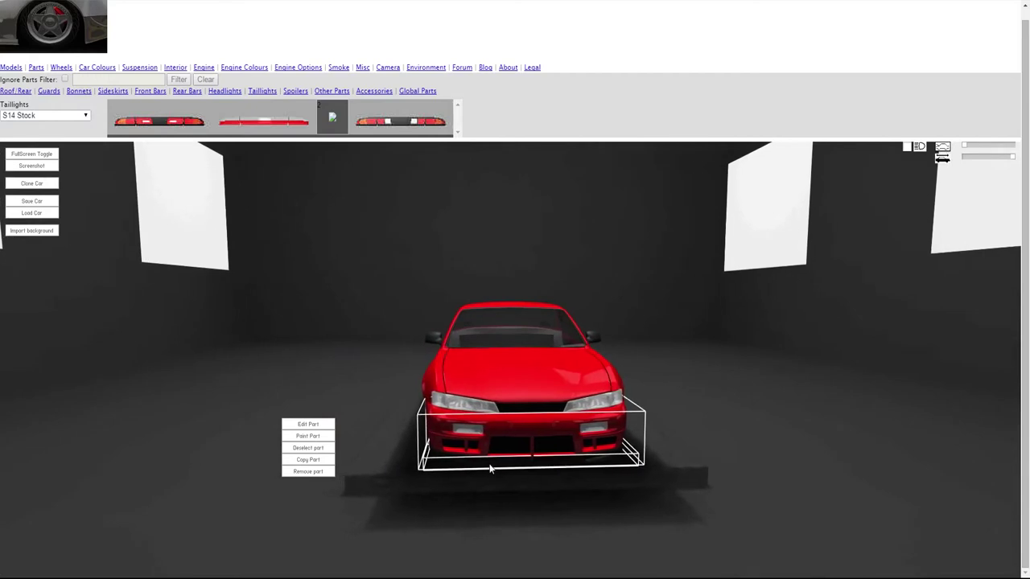
right_click(475, 463)
click(478, 477)
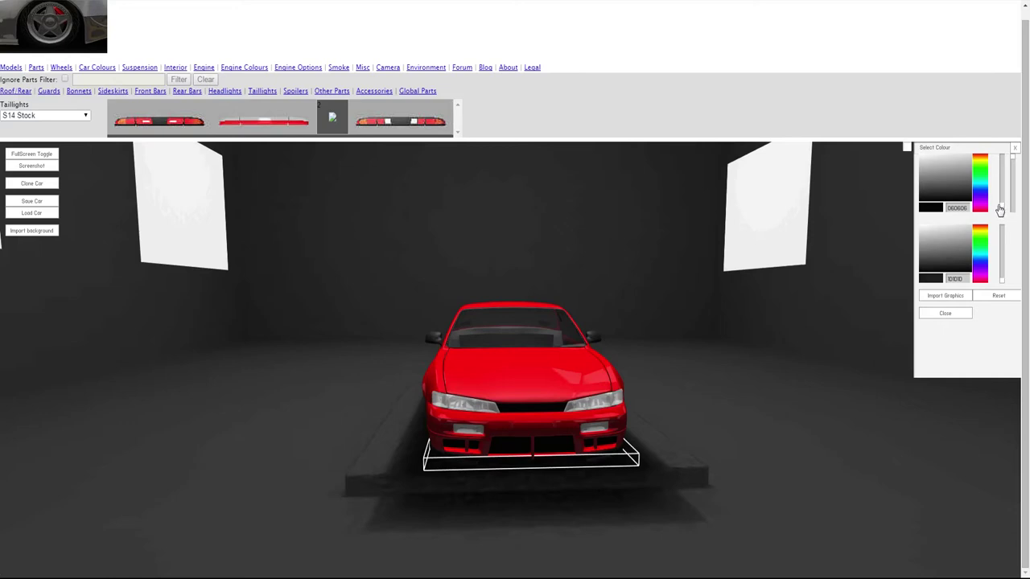
click(955, 315)
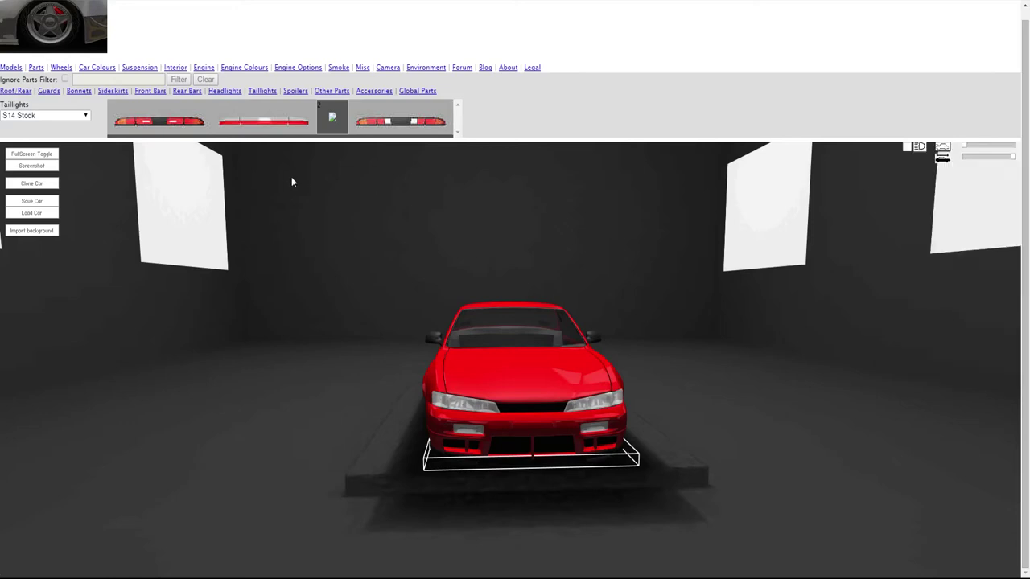
mouse_move(292, 181)
mouse_down()
mouse_move(345, 196)
mouse_move(379, 168)
mouse_up()
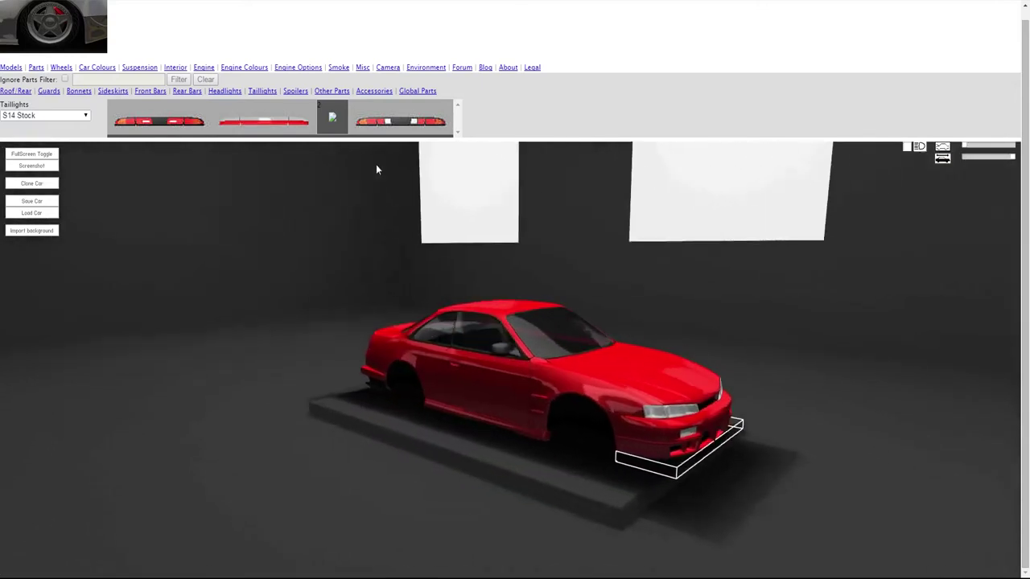
click(296, 91)
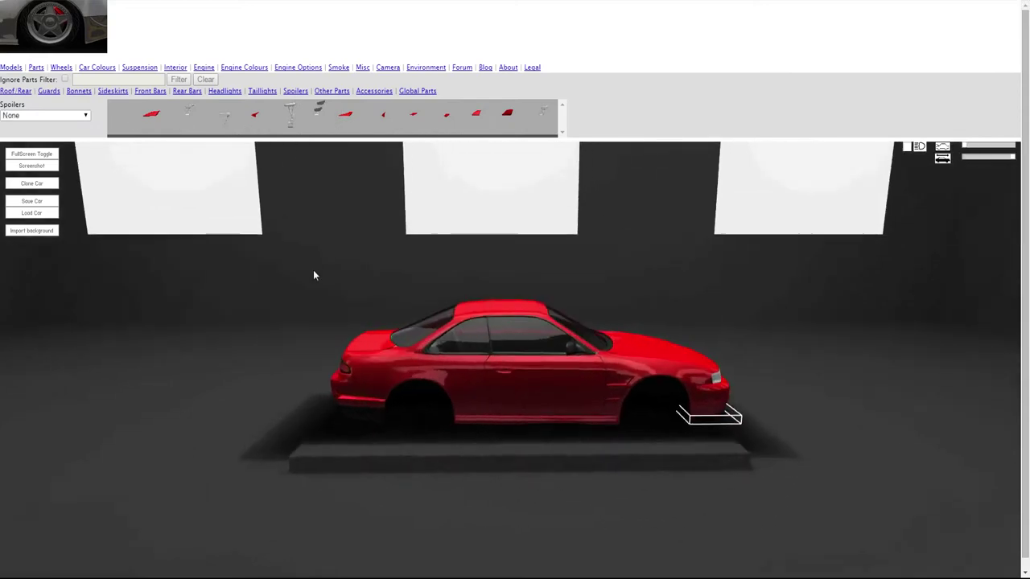
Try the S14 326, BCL, Drag, Lip 1 and Low Mount spoilers on the trunk
mouse_move(314, 276)
mouse_down()
mouse_move(306, 292)
mouse_move(320, 267)
mouse_up()
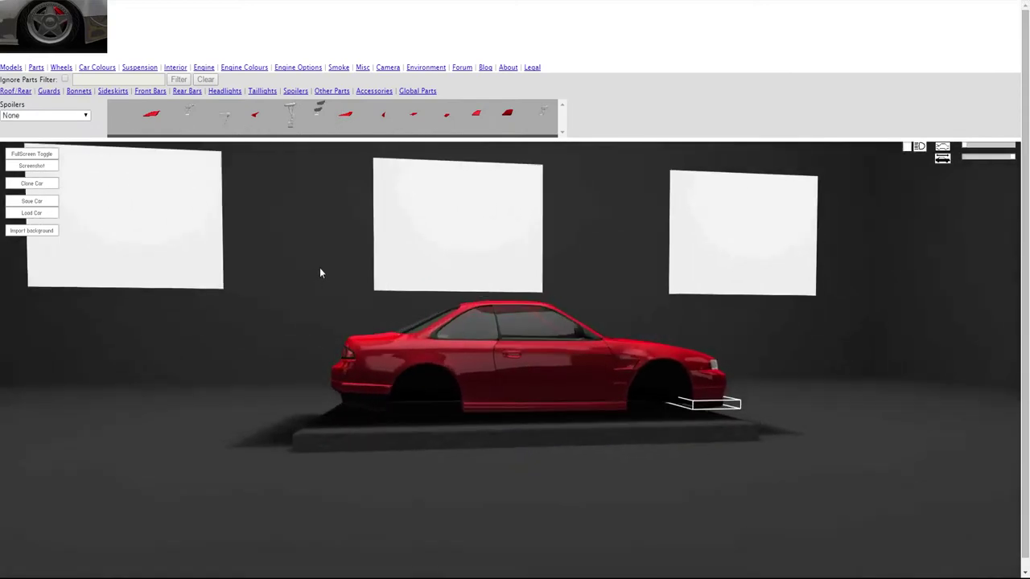
click(156, 119)
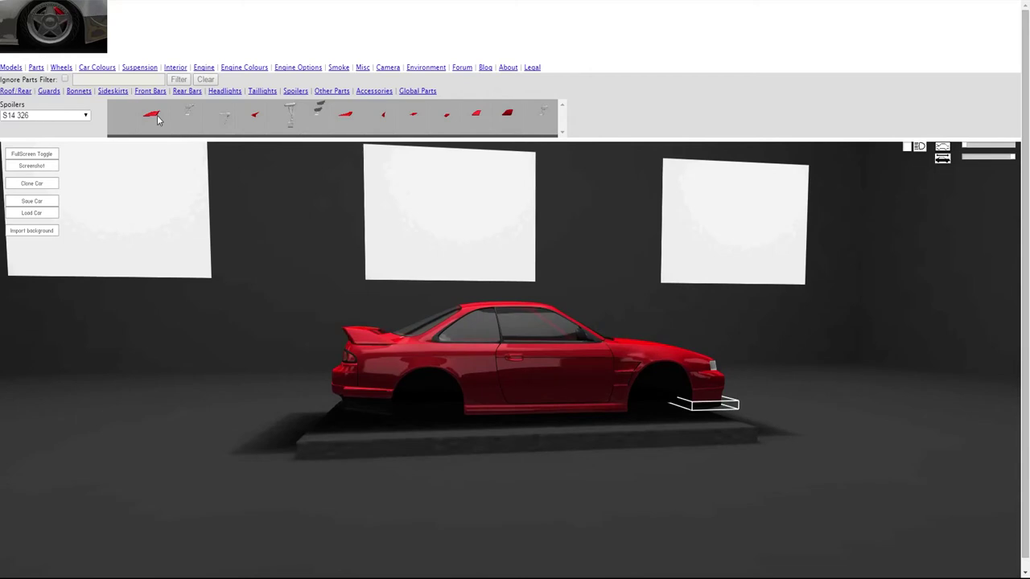
click(200, 119)
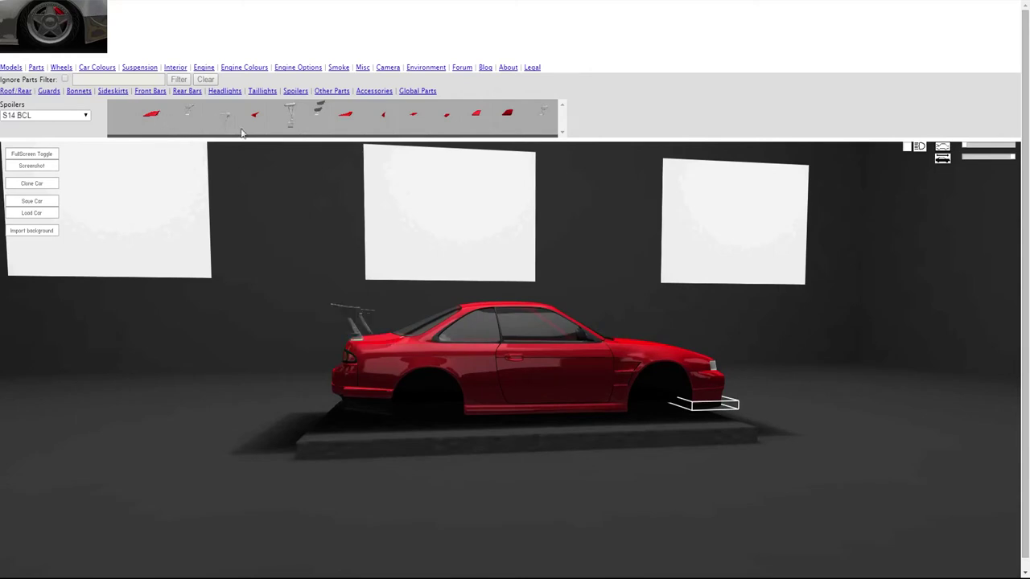
mouse_move(338, 193)
mouse_down()
mouse_move(411, 234)
mouse_move(490, 218)
mouse_move(590, 217)
mouse_up()
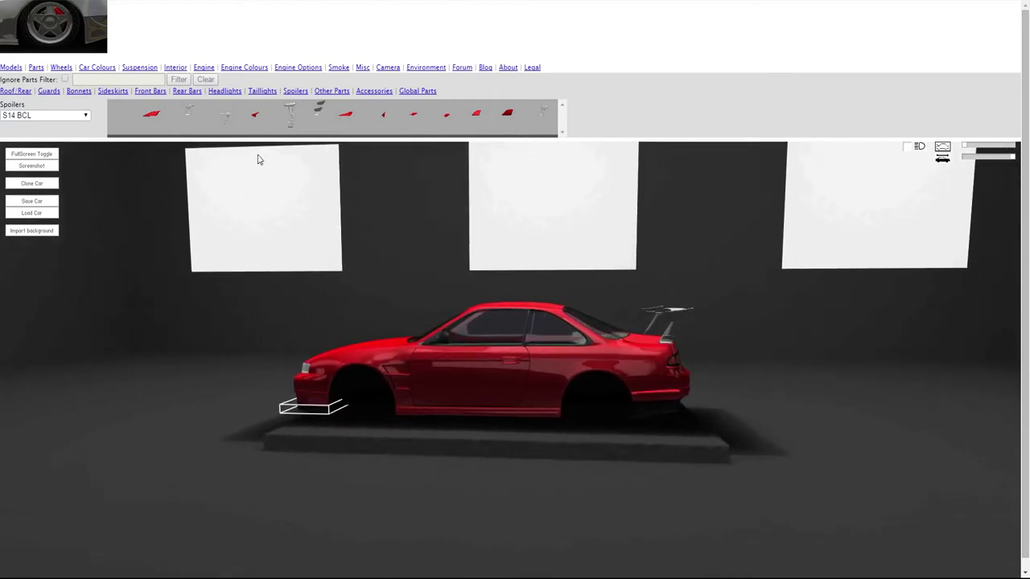
click(215, 119)
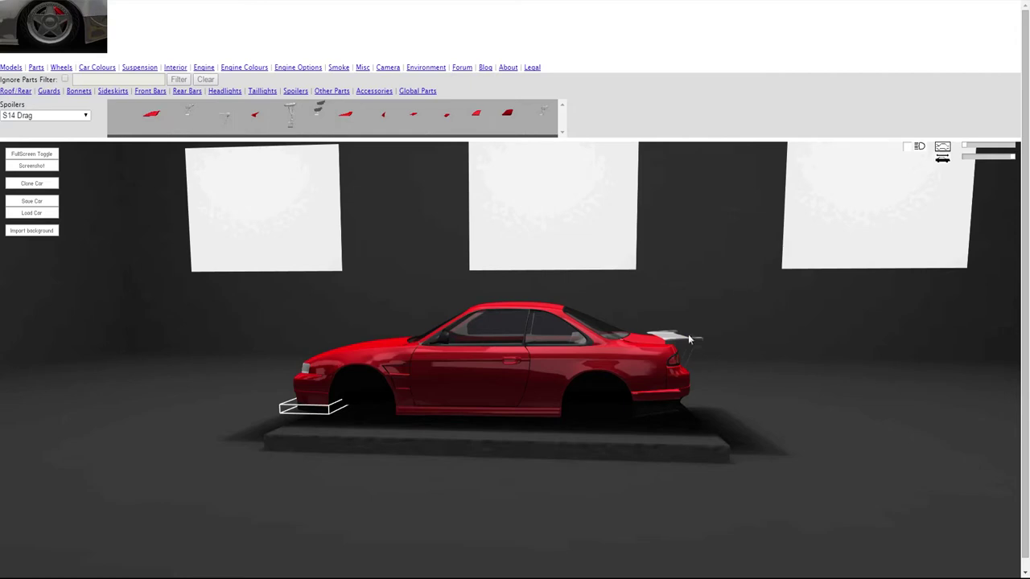
mouse_move(767, 350)
mouse_down()
mouse_move(684, 335)
mouse_move(545, 353)
mouse_move(478, 333)
mouse_up()
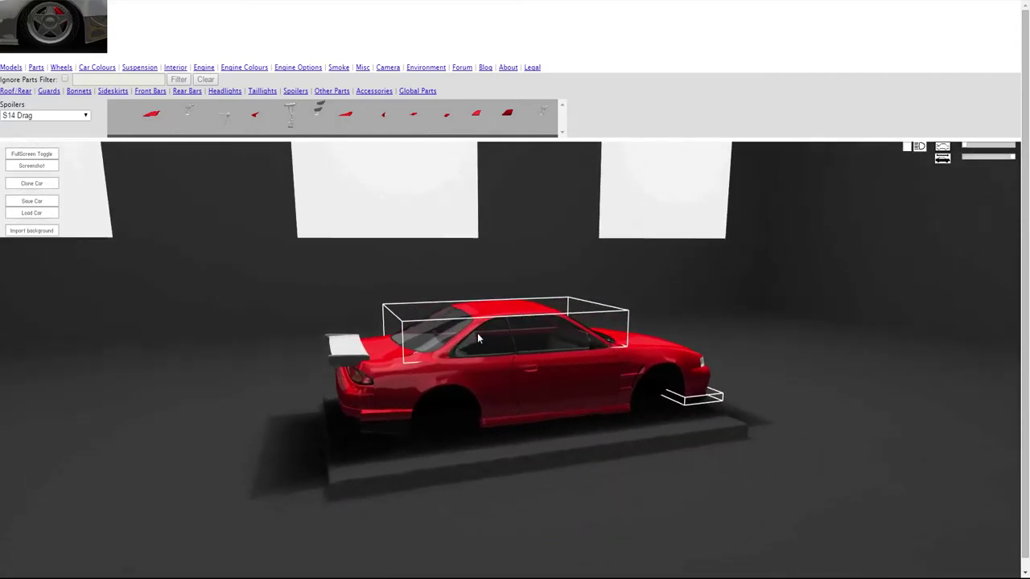
click(256, 116)
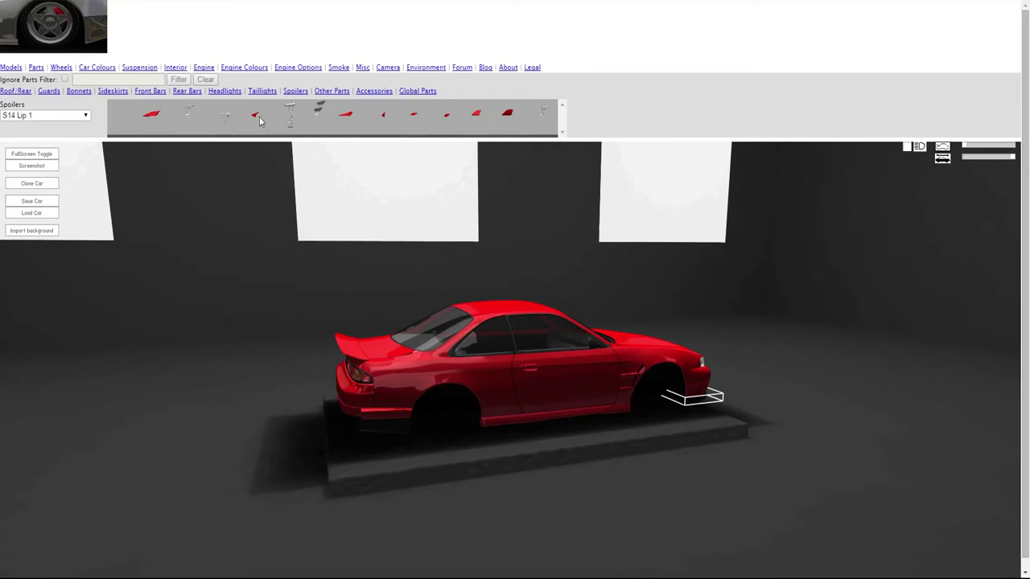
click(287, 124)
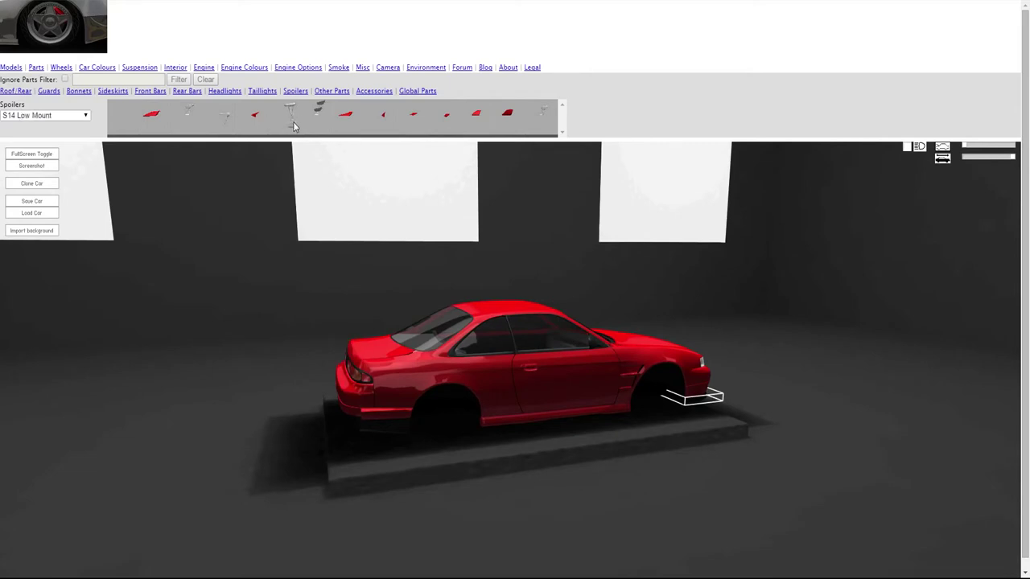
click(252, 121)
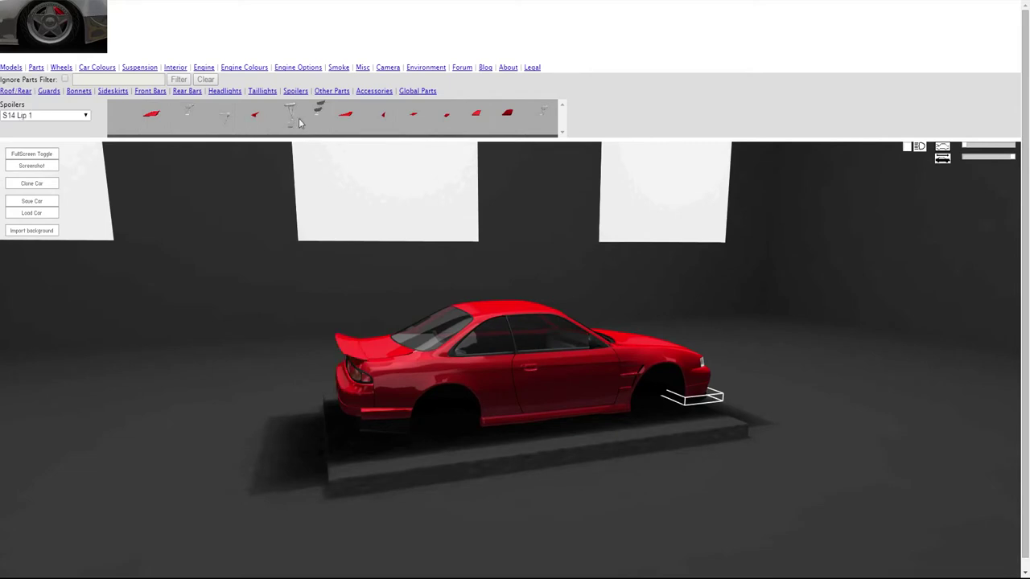
Try Morphable 1, Navan, Rocket Bunny, Style 1 and Style 4 spoilers, then settle on S14 BCL
click(330, 121)
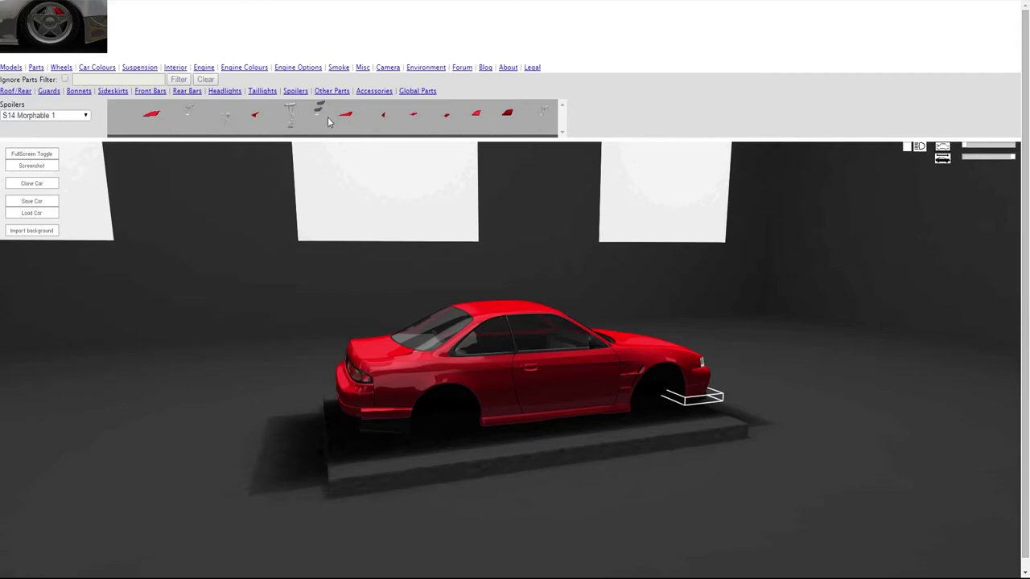
click(360, 119)
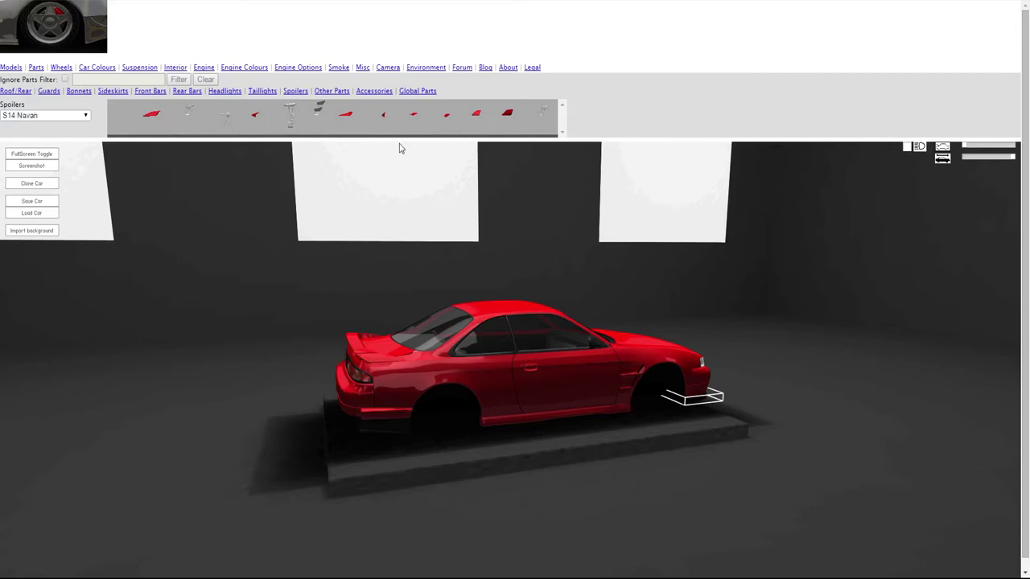
drag(435, 186, 511, 202)
click(367, 121)
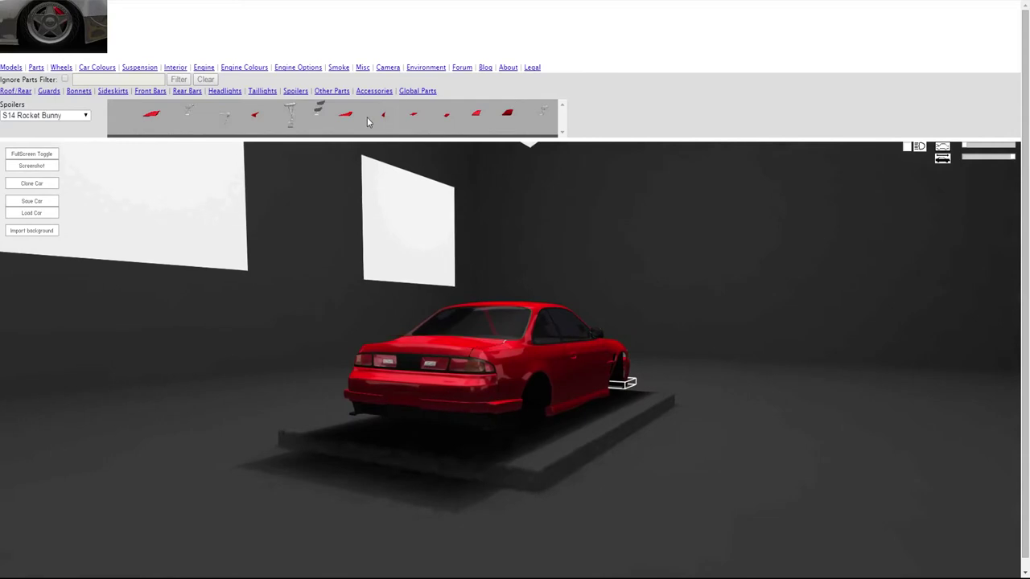
mouse_move(462, 213)
mouse_down()
mouse_move(453, 237)
mouse_move(379, 212)
mouse_move(347, 226)
mouse_move(357, 248)
mouse_move(409, 239)
mouse_move(346, 162)
mouse_up()
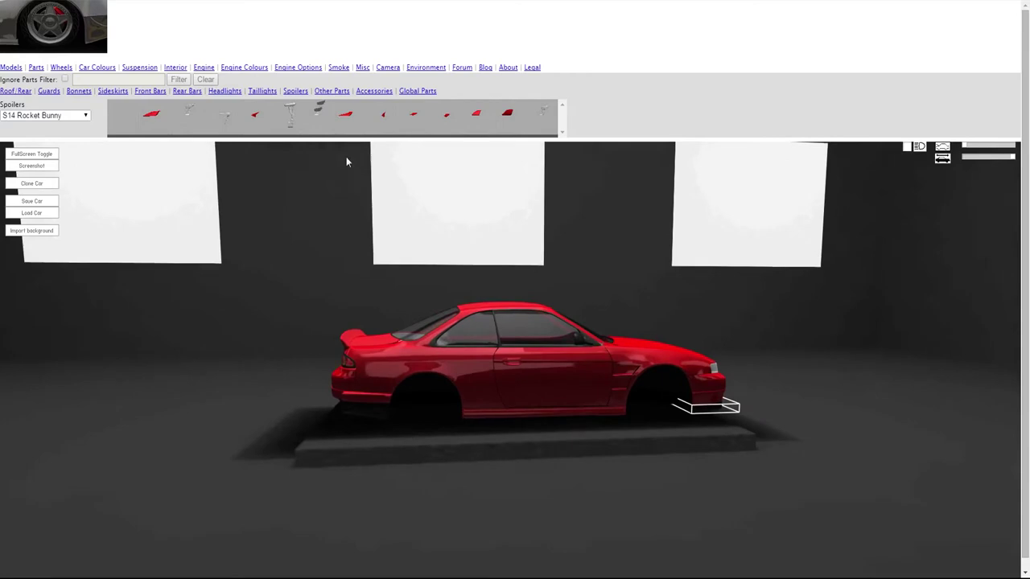
click(415, 117)
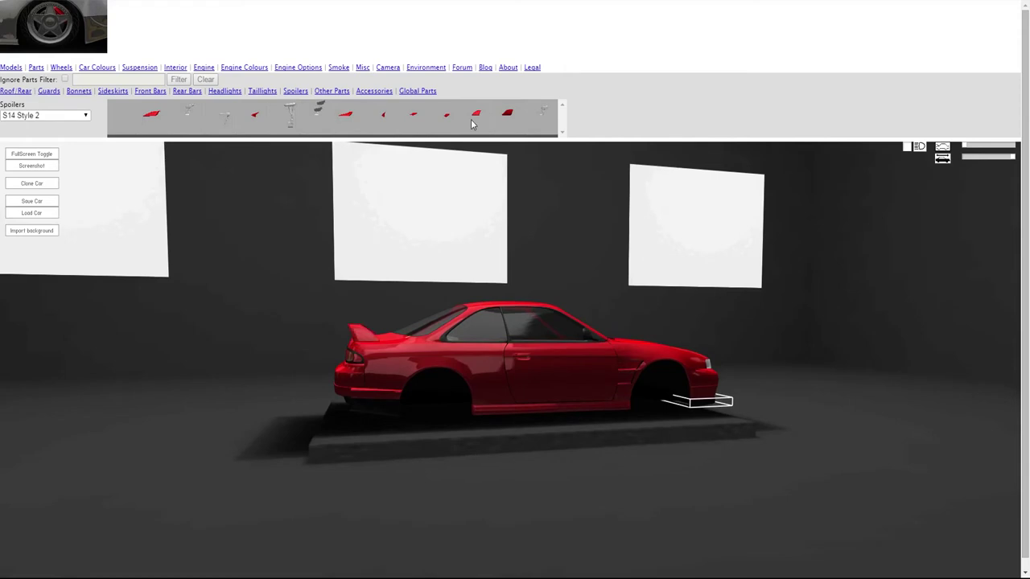
click(519, 122)
click(541, 119)
mouse_move(417, 223)
mouse_down()
mouse_move(520, 227)
mouse_move(641, 214)
mouse_move(867, 263)
mouse_move(884, 229)
mouse_move(748, 239)
mouse_up()
click(190, 119)
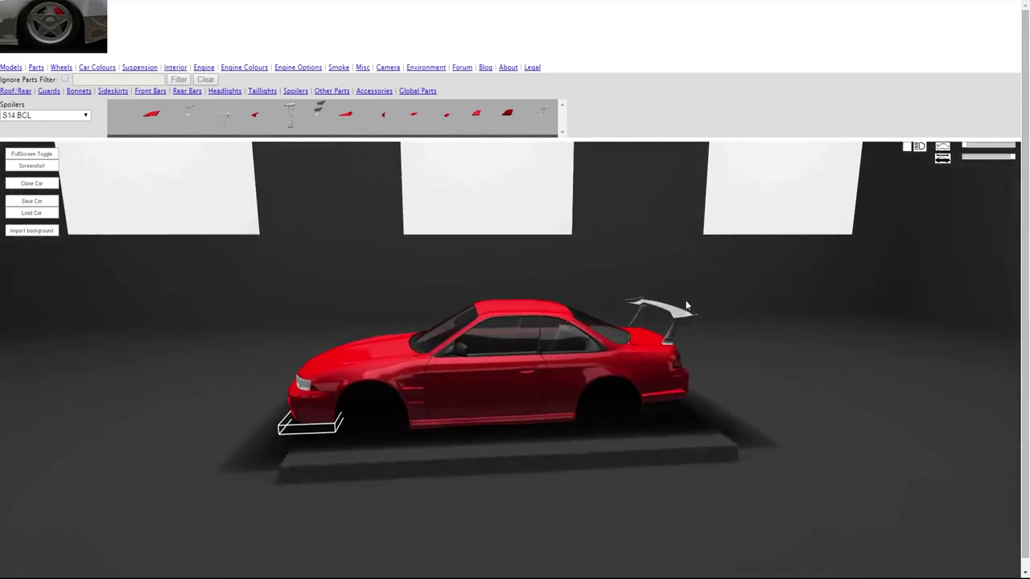
Open Paint Part for the rear wing and adjust its two colour shades
right_click(676, 323)
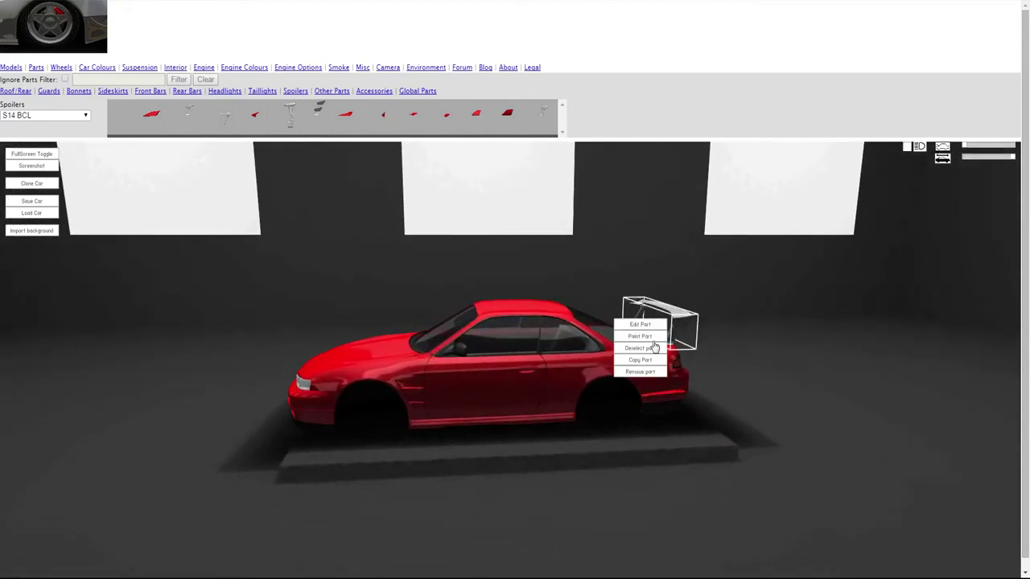
click(653, 346)
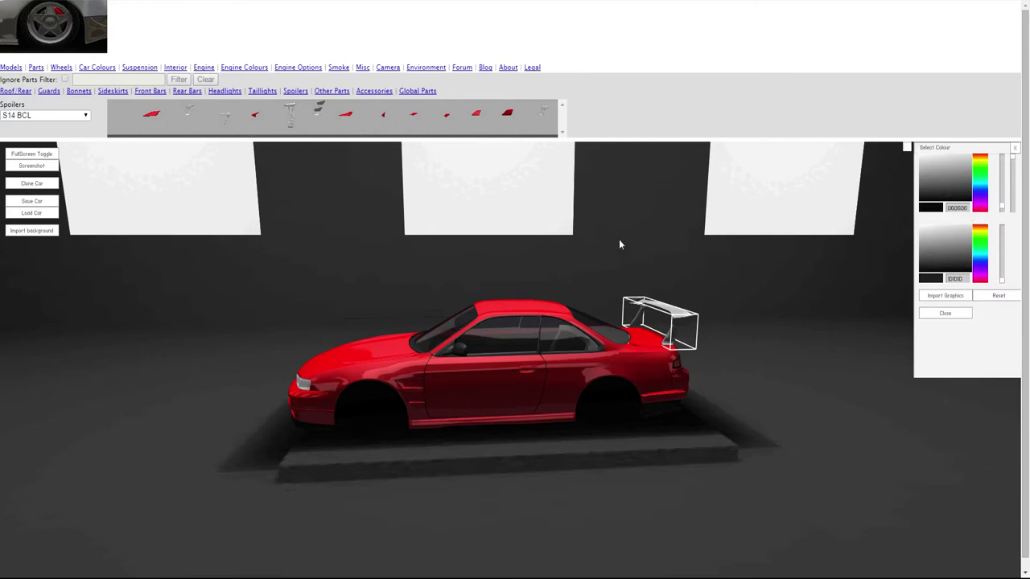
mouse_move(696, 272)
mouse_down()
mouse_move(650, 260)
mouse_move(494, 271)
mouse_move(442, 263)
mouse_up()
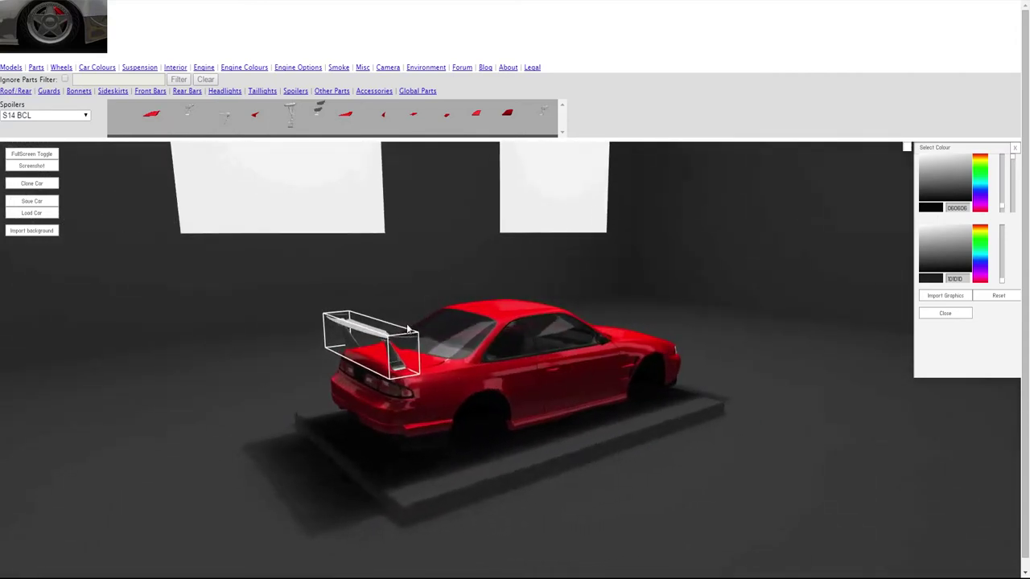
right_click(387, 345)
click(387, 344)
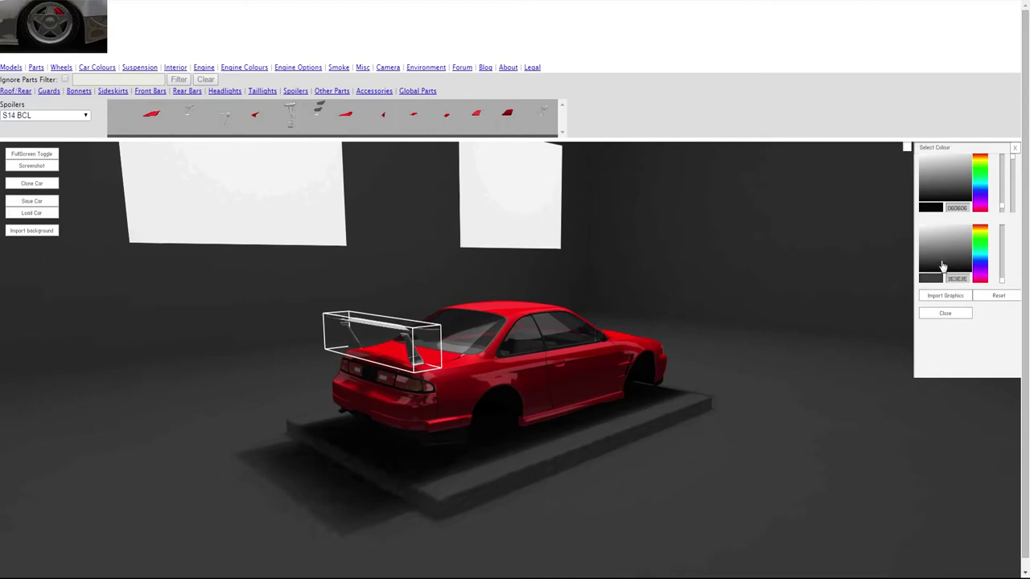
drag(936, 275, 935, 277)
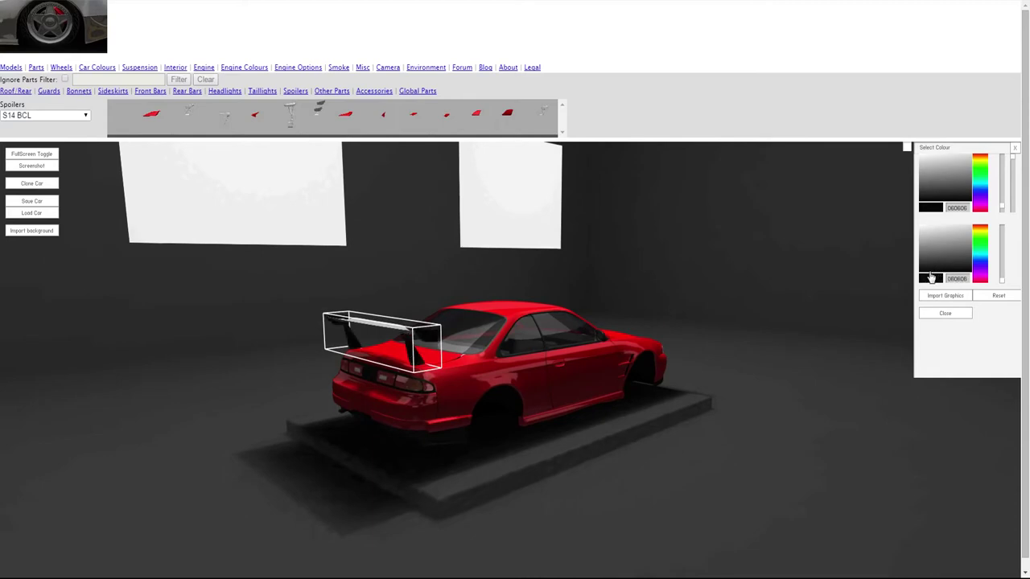
mouse_move(595, 294)
mouse_down()
mouse_move(763, 287)
mouse_move(791, 305)
mouse_move(862, 255)
mouse_move(940, 245)
mouse_move(846, 339)
mouse_move(834, 303)
mouse_up()
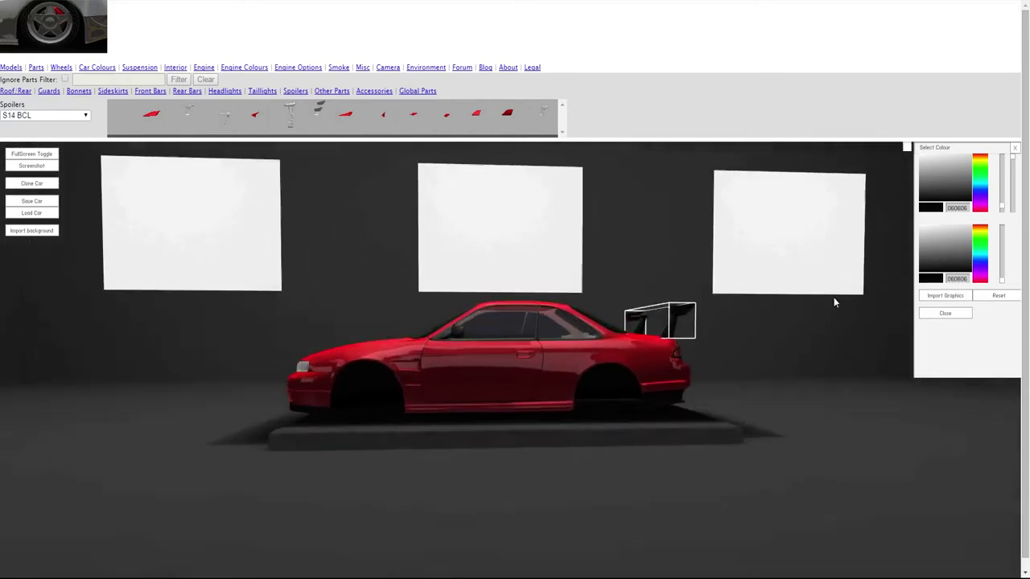
click(934, 207)
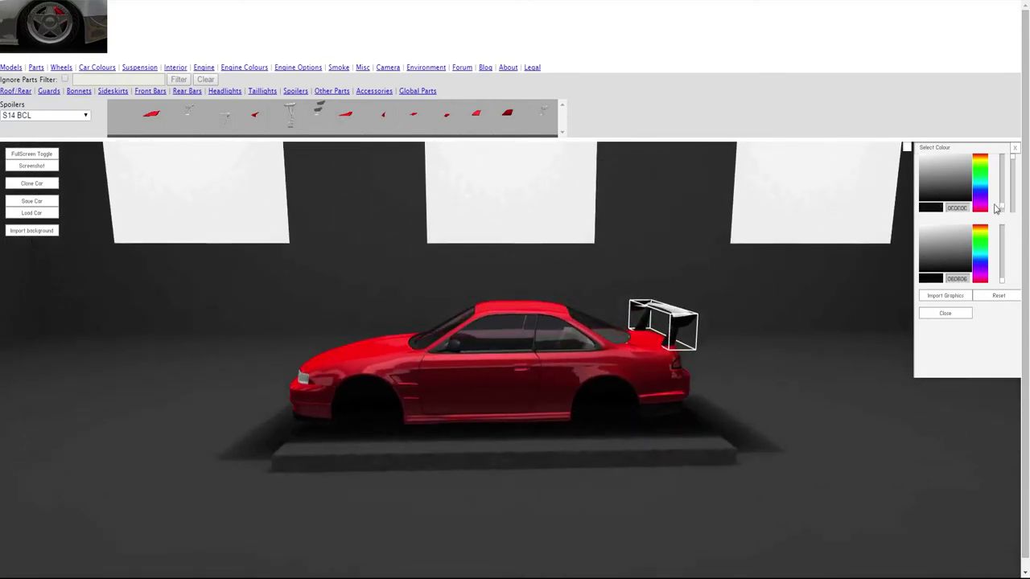
mouse_move(1014, 168)
mouse_down()
mouse_move(1015, 207)
mouse_move(1014, 149)
mouse_move(1018, 230)
mouse_up()
Repaint the rear wing near-black, close the colour settings, and show Other Parts
mouse_move(776, 348)
mouse_down()
mouse_move(667, 411)
mouse_move(684, 281)
mouse_move(646, 284)
mouse_move(656, 362)
mouse_move(641, 436)
mouse_up()
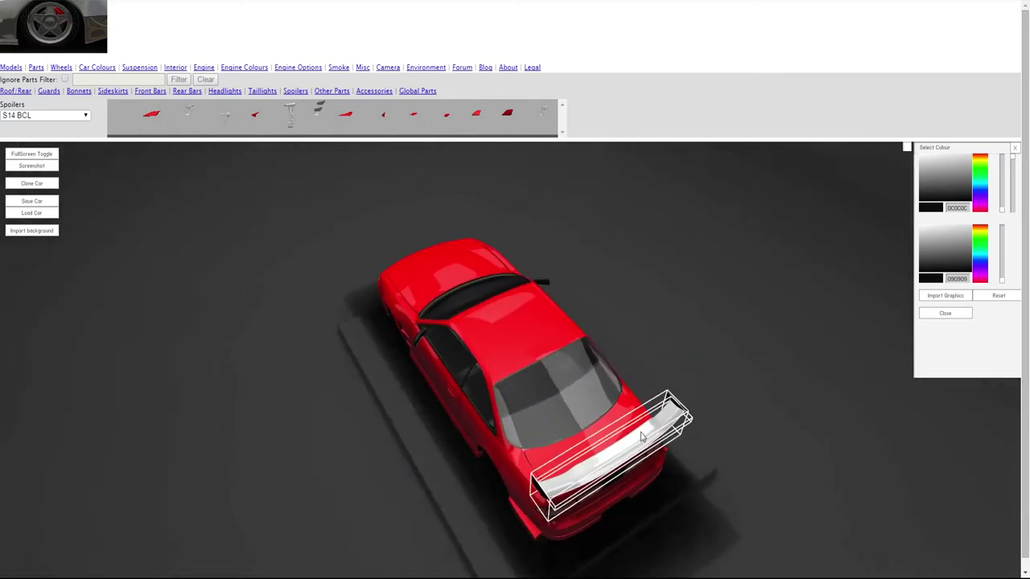
right_click(641, 436)
click(609, 456)
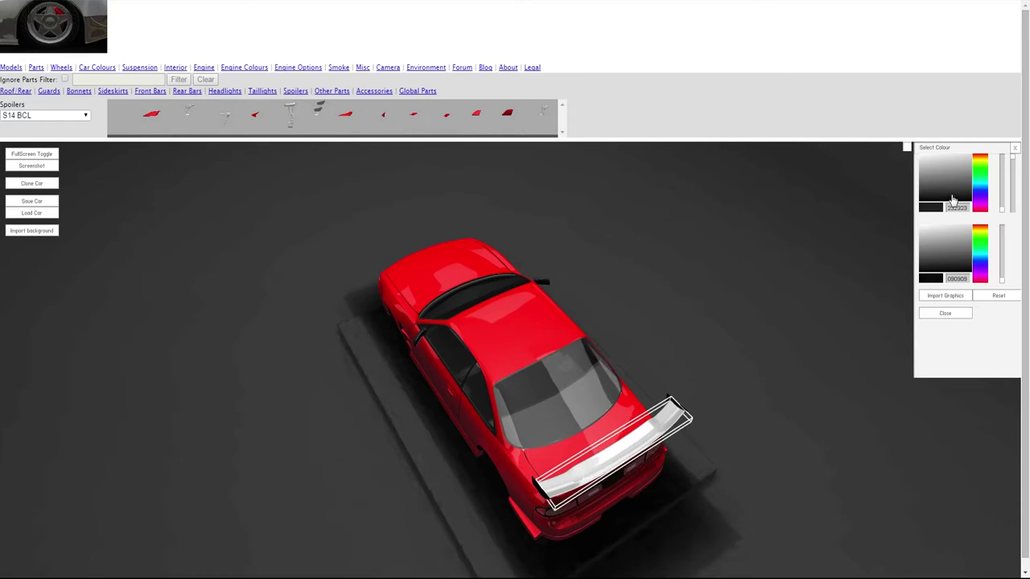
drag(954, 199, 940, 206)
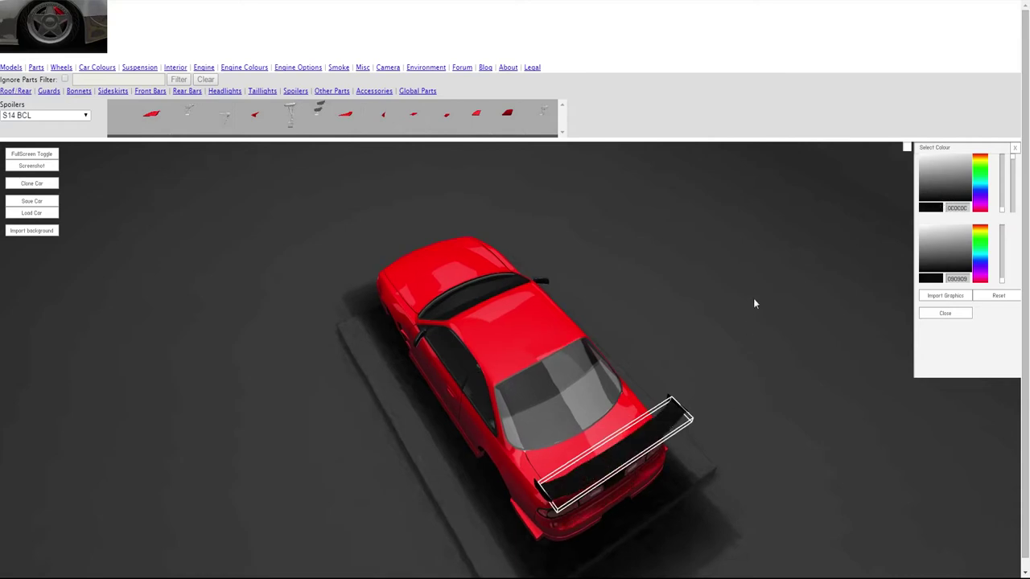
mouse_move(754, 298)
mouse_down()
mouse_move(815, 293)
mouse_move(816, 435)
mouse_move(994, 387)
mouse_move(847, 420)
mouse_up()
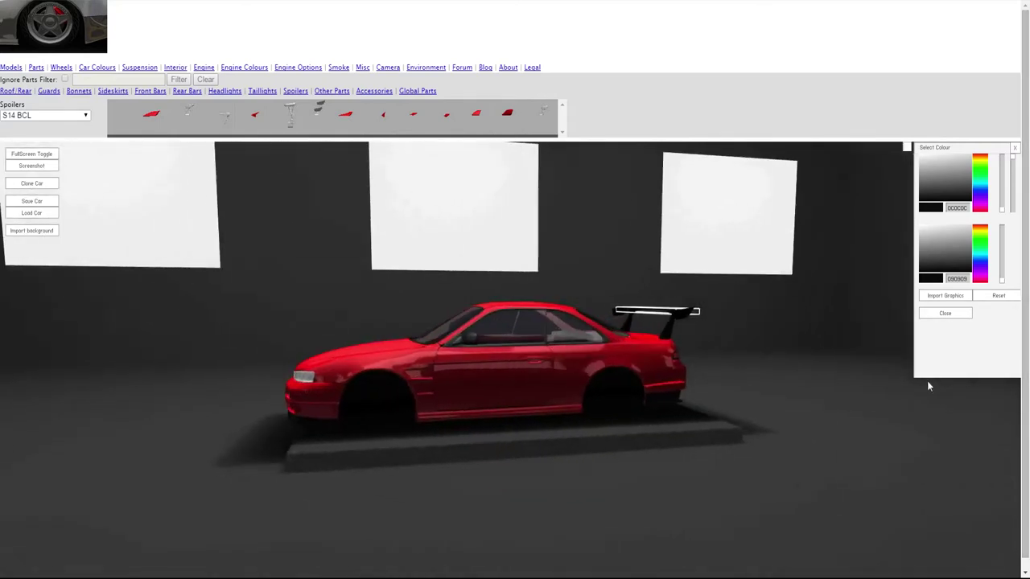
click(947, 314)
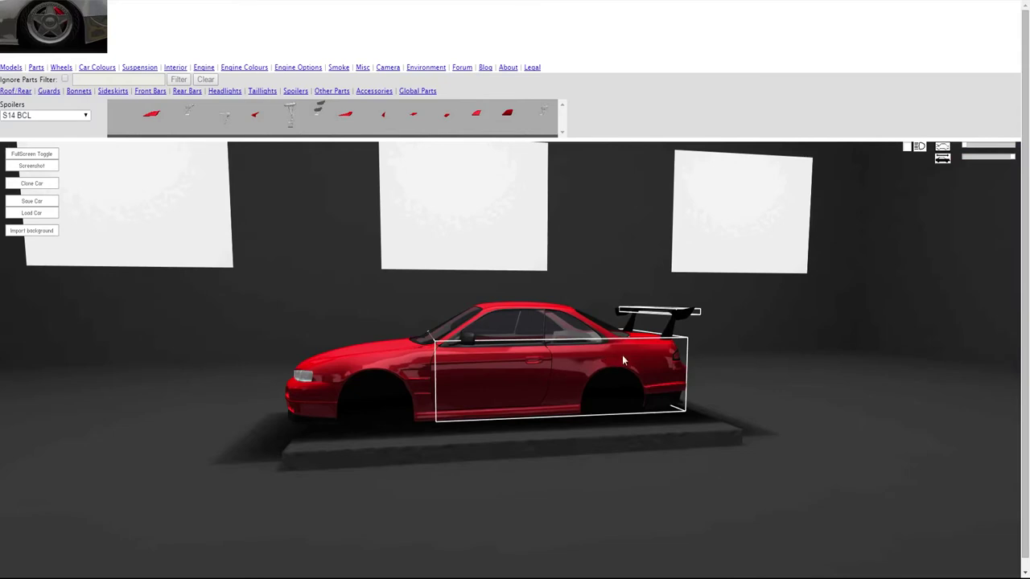
mouse_move(812, 400)
mouse_down()
mouse_move(433, 372)
mouse_move(427, 383)
mouse_move(457, 411)
mouse_move(383, 387)
mouse_move(373, 396)
mouse_move(391, 395)
mouse_up()
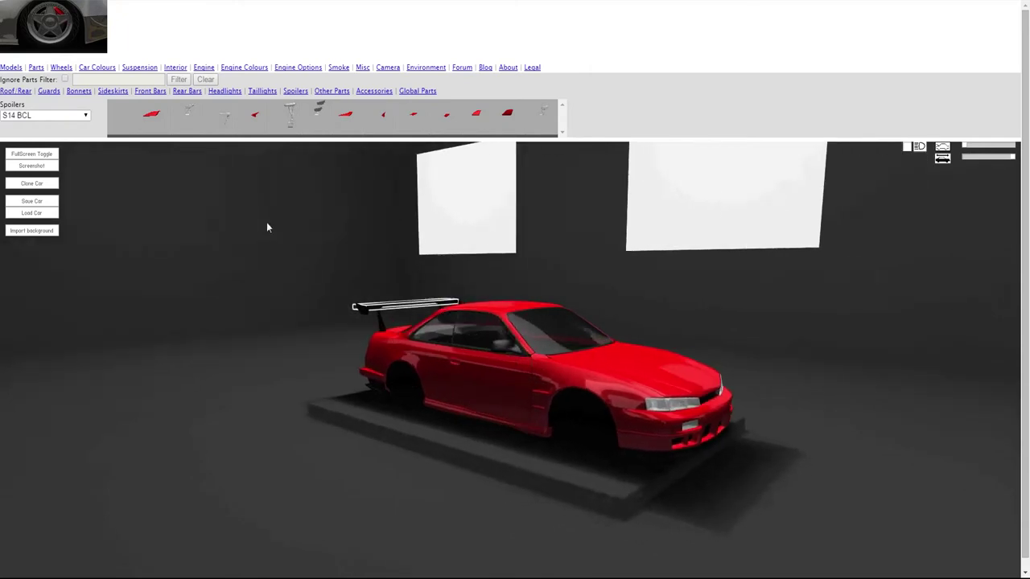
click(331, 92)
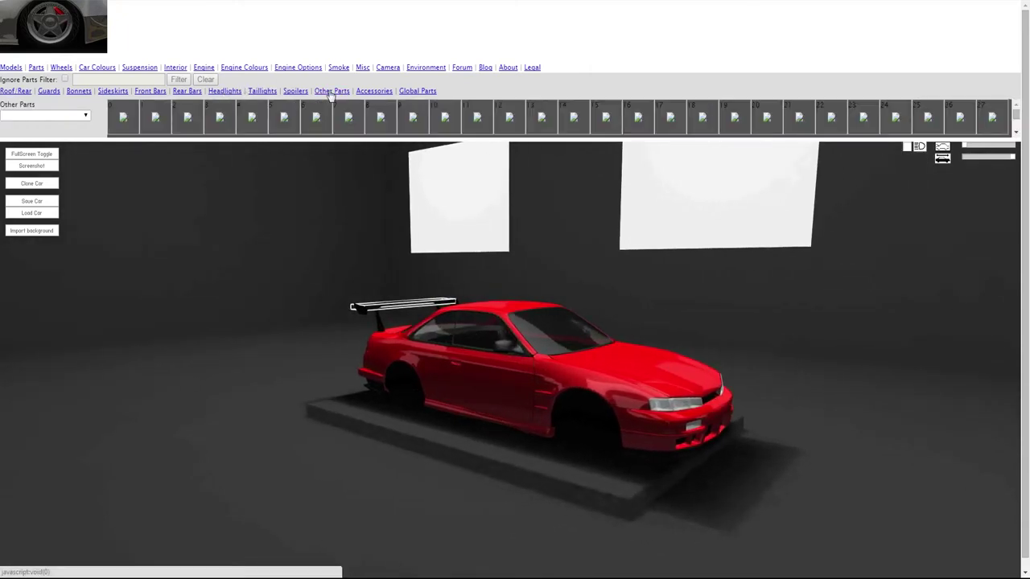
Try the Alt Exhaust 1, Alt Exhaust 2 and Exhaust 1 tailpipes on the car
click(70, 117)
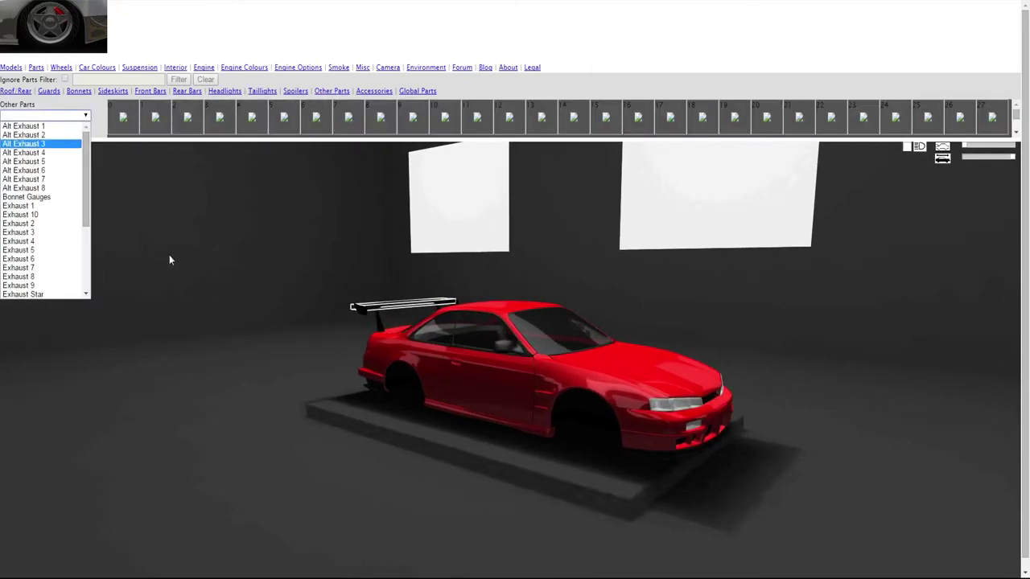
drag(169, 256, 507, 270)
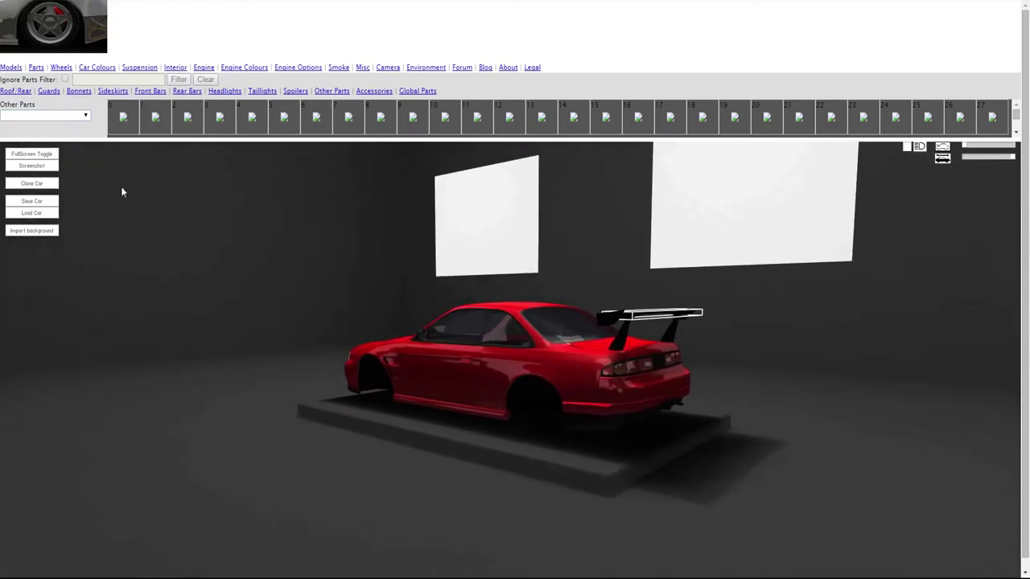
click(48, 115)
scroll(49, 218, down, 3)
scroll(63, 222, up, 5)
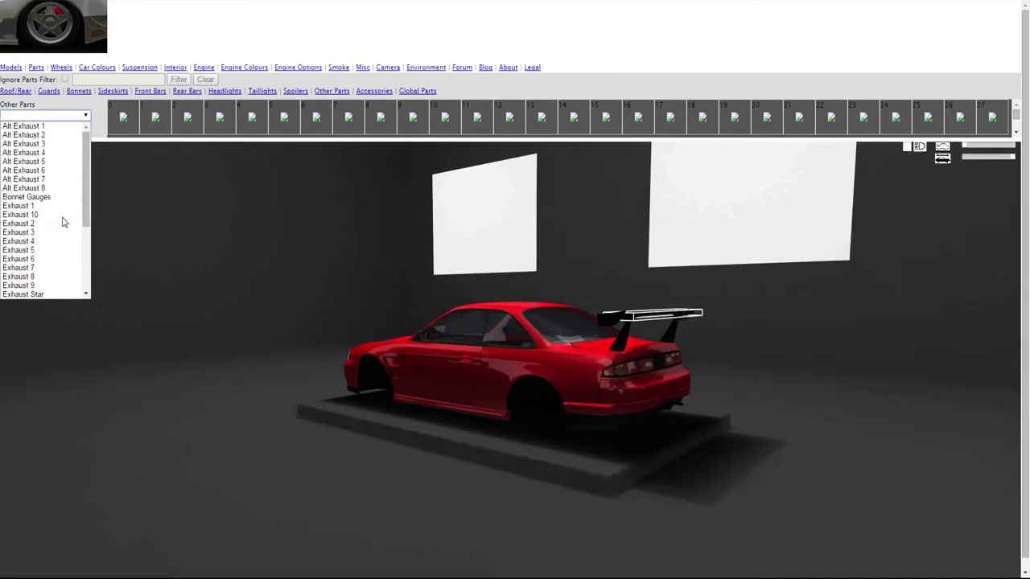
click(32, 129)
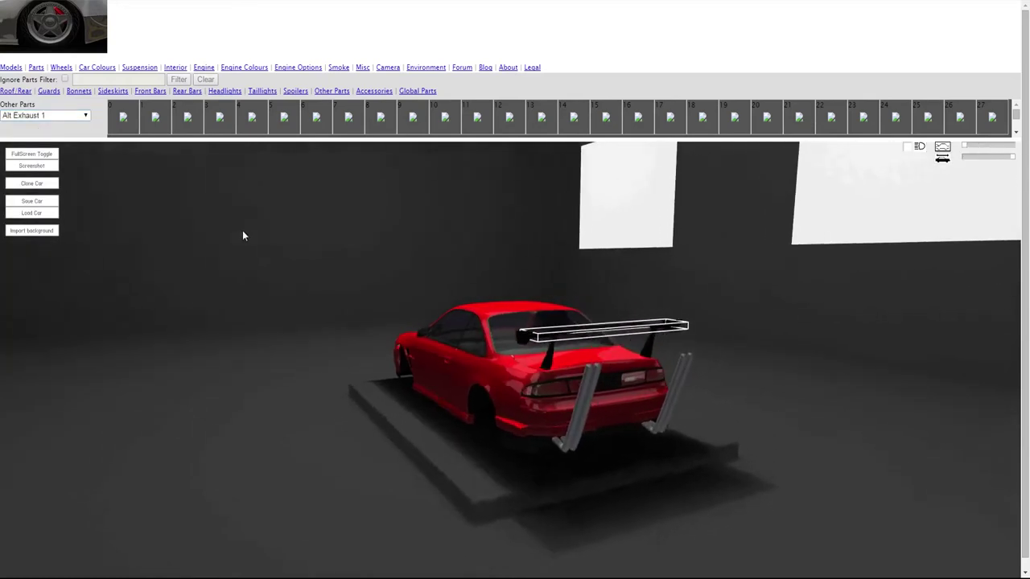
click(55, 117)
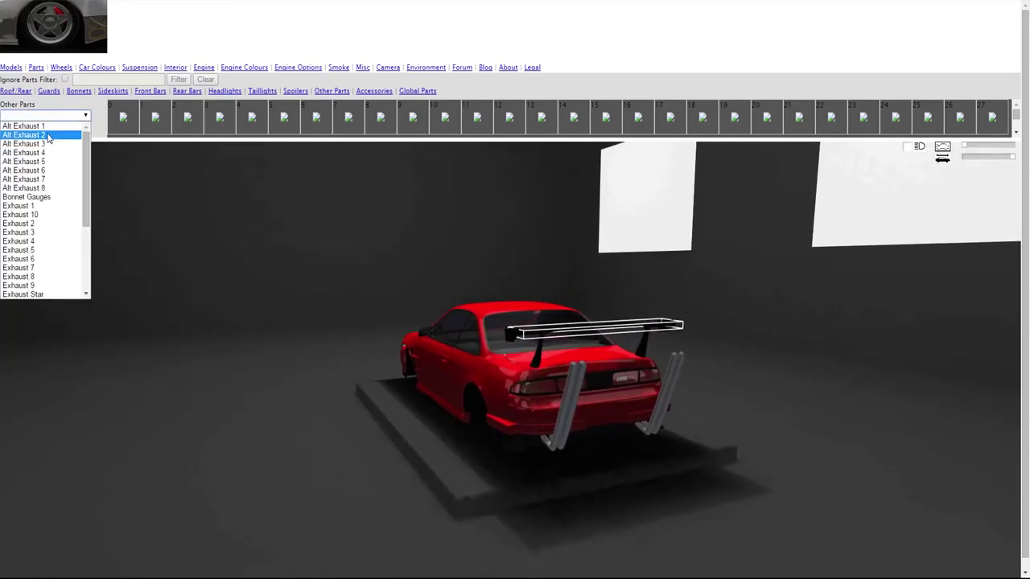
click(48, 138)
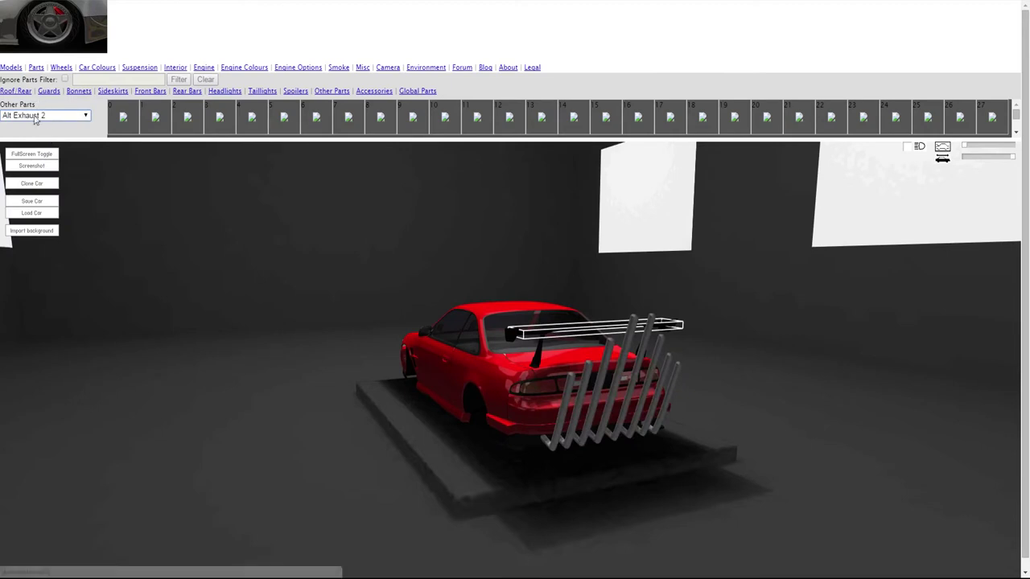
click(45, 117)
click(42, 208)
Try Exhaust 10, then fit Exhaust 2 and inspect it from the rear
mouse_move(160, 272)
mouse_down()
mouse_move(259, 293)
mouse_move(248, 320)
mouse_move(292, 320)
mouse_up()
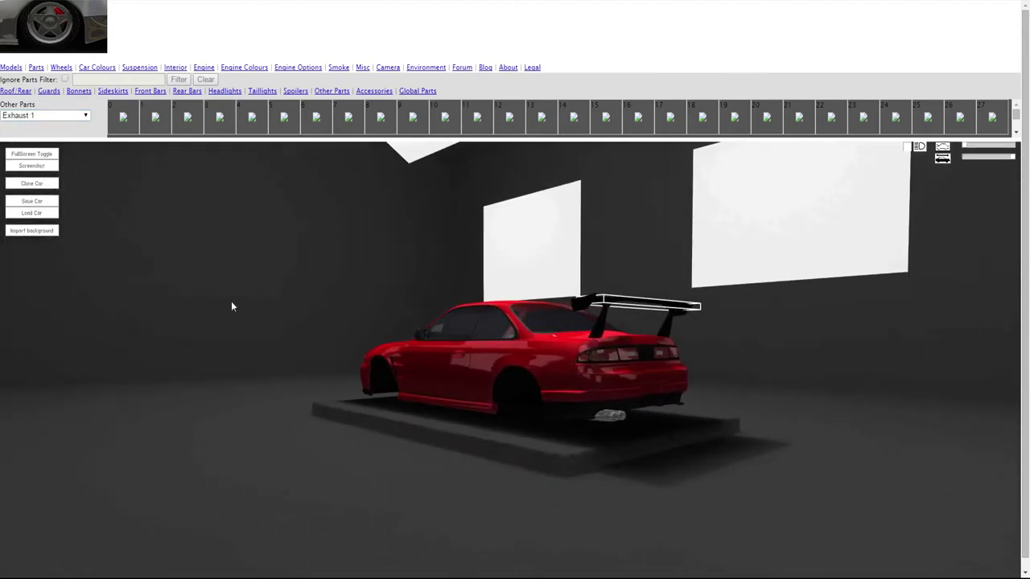
click(46, 116)
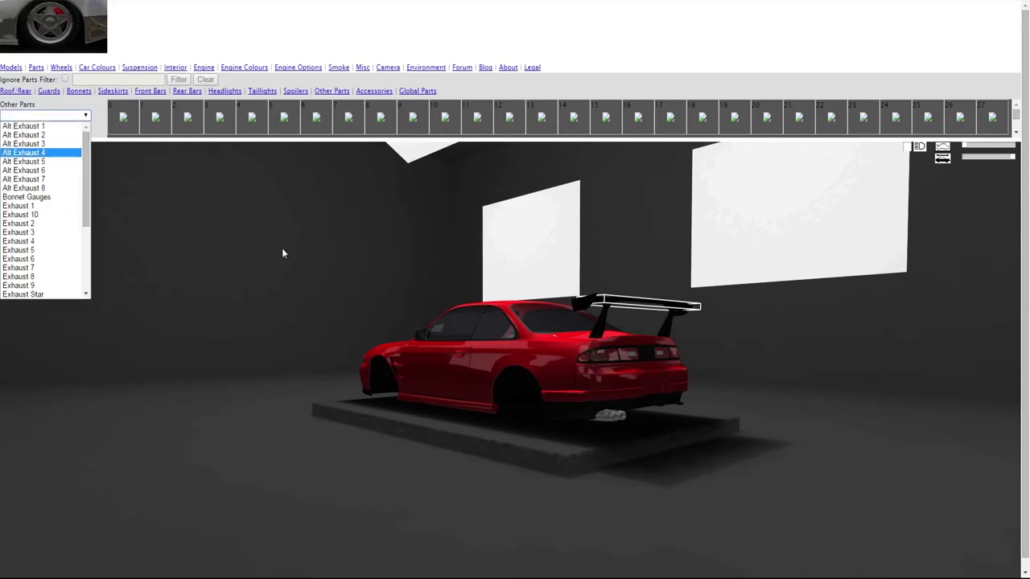
drag(327, 321, 305, 310)
click(71, 116)
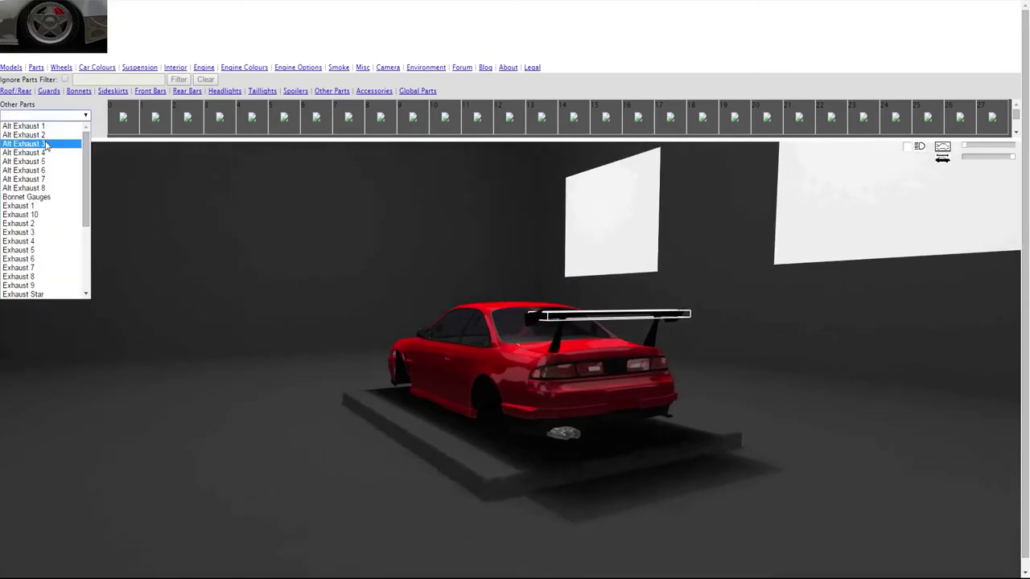
click(51, 216)
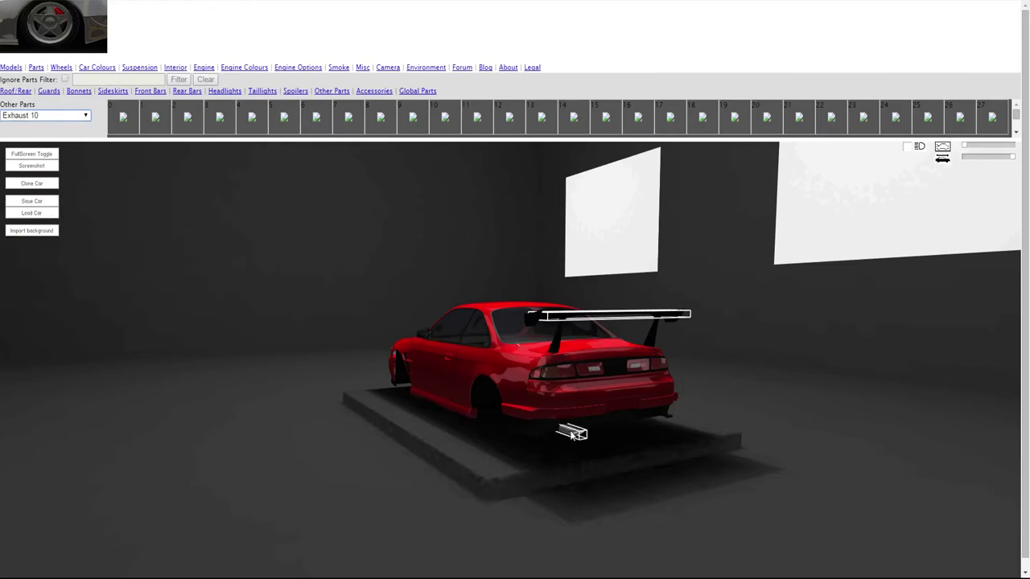
drag(588, 422, 518, 427)
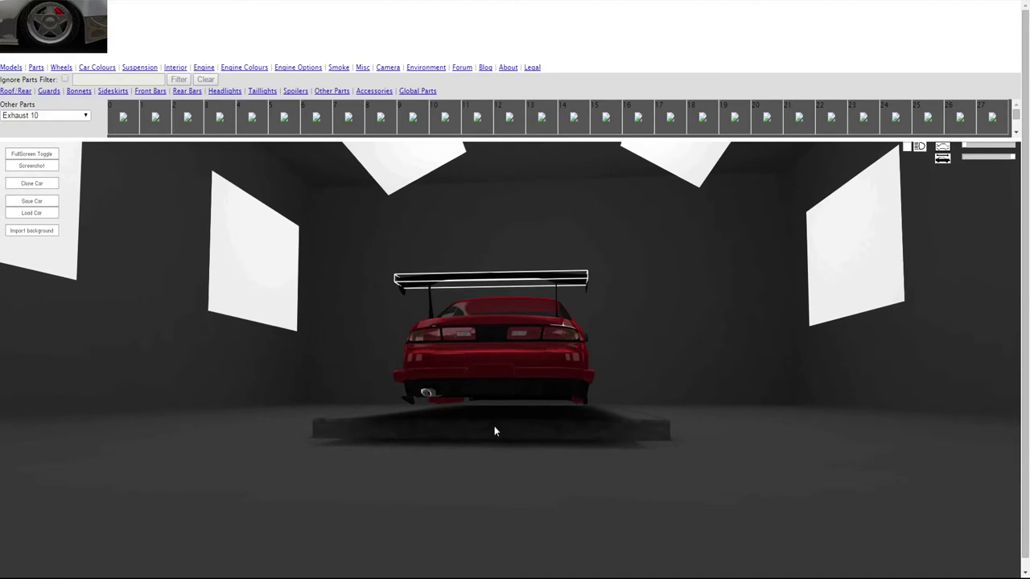
drag(494, 425, 528, 419)
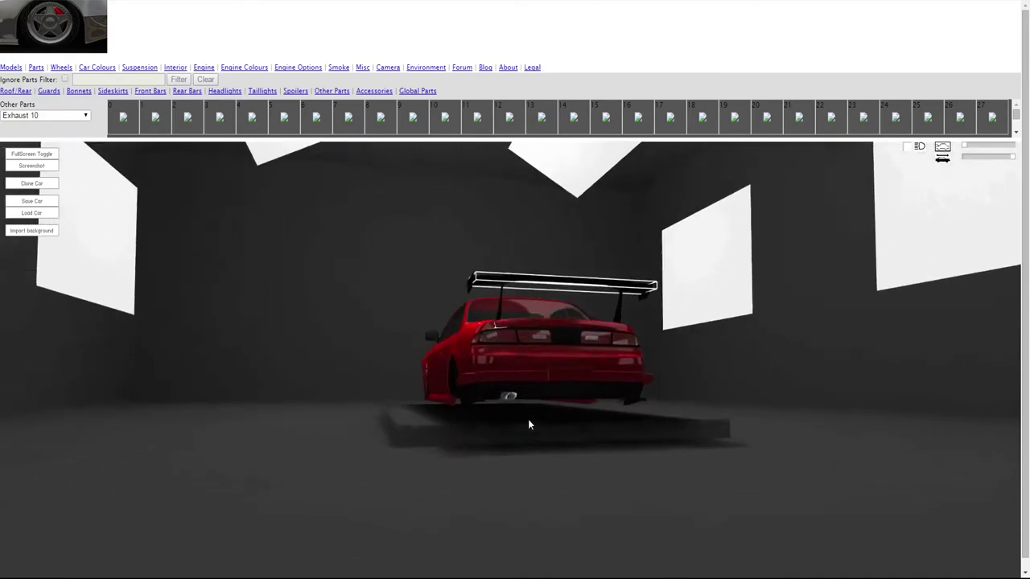
click(50, 118)
click(50, 230)
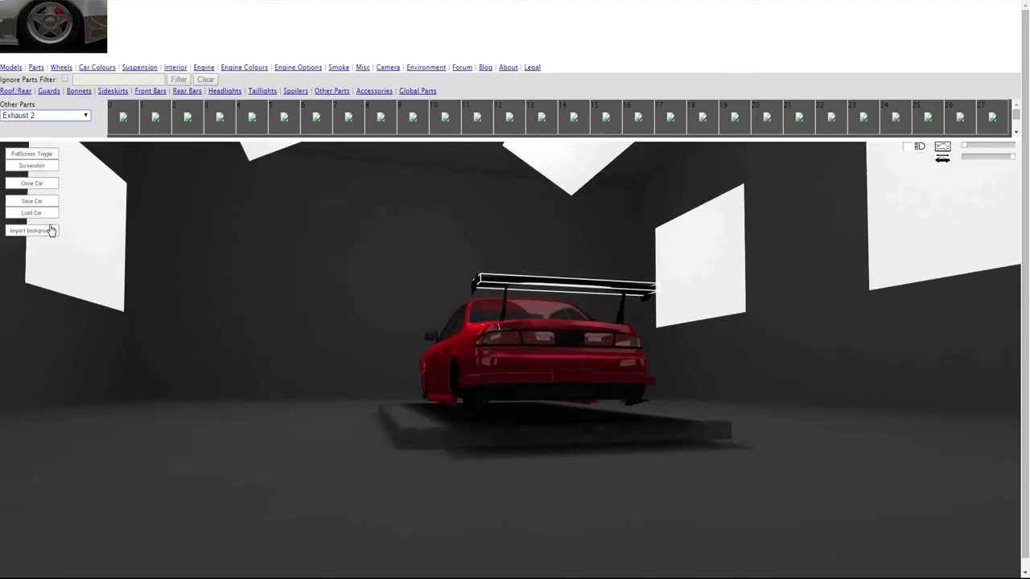
mouse_move(335, 279)
mouse_down()
mouse_move(281, 287)
mouse_move(343, 276)
mouse_move(453, 280)
mouse_up()
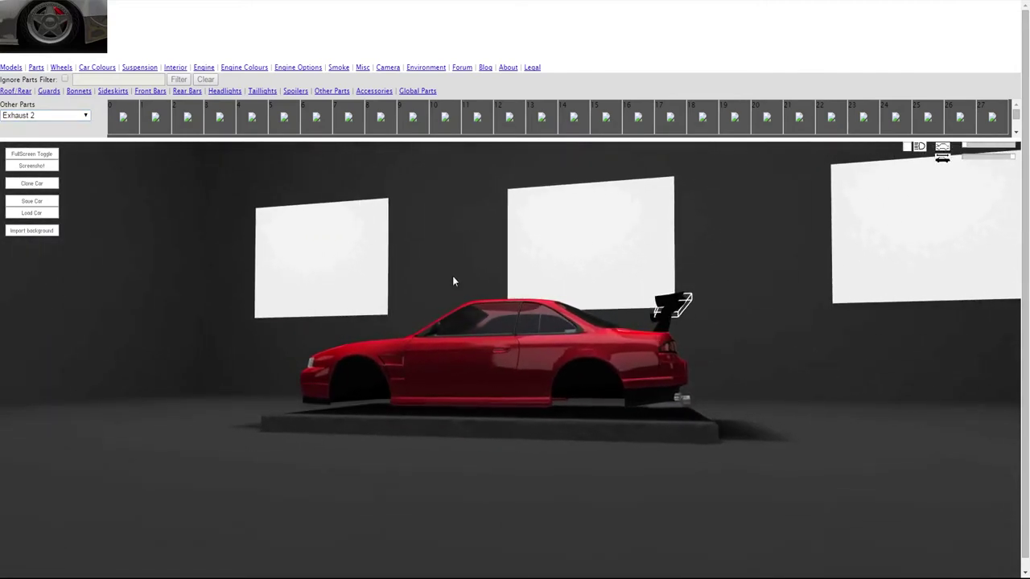
click(684, 405)
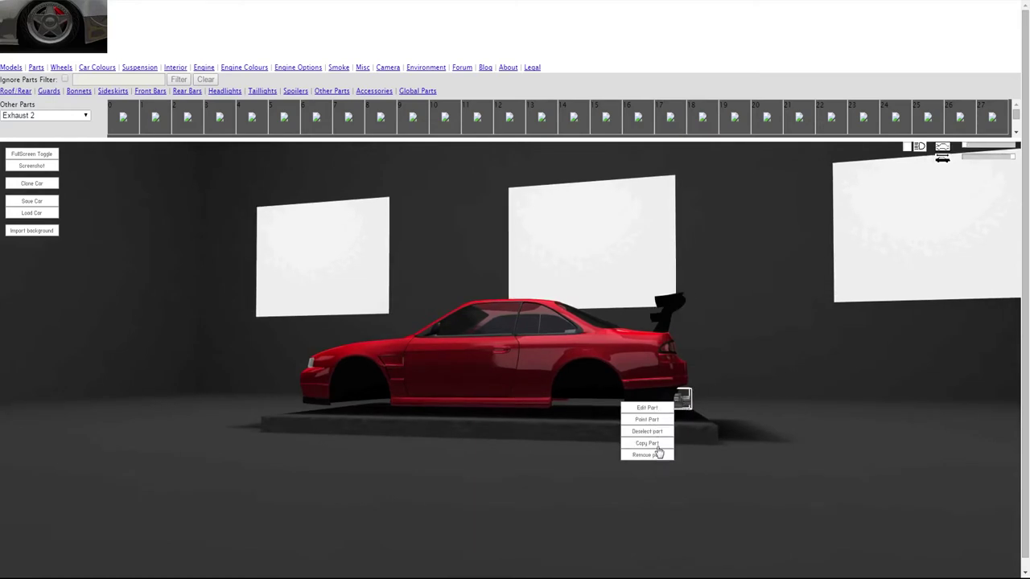
Shift the Exhaust 2 tailpipe back with the Move Part sliders, then orbit around the car
click(649, 408)
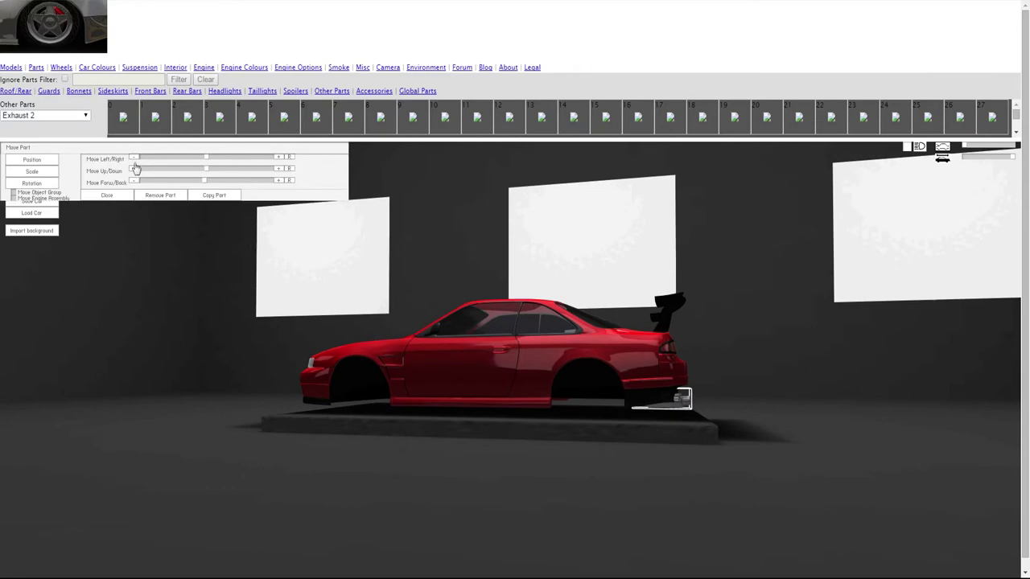
drag(608, 277, 539, 269)
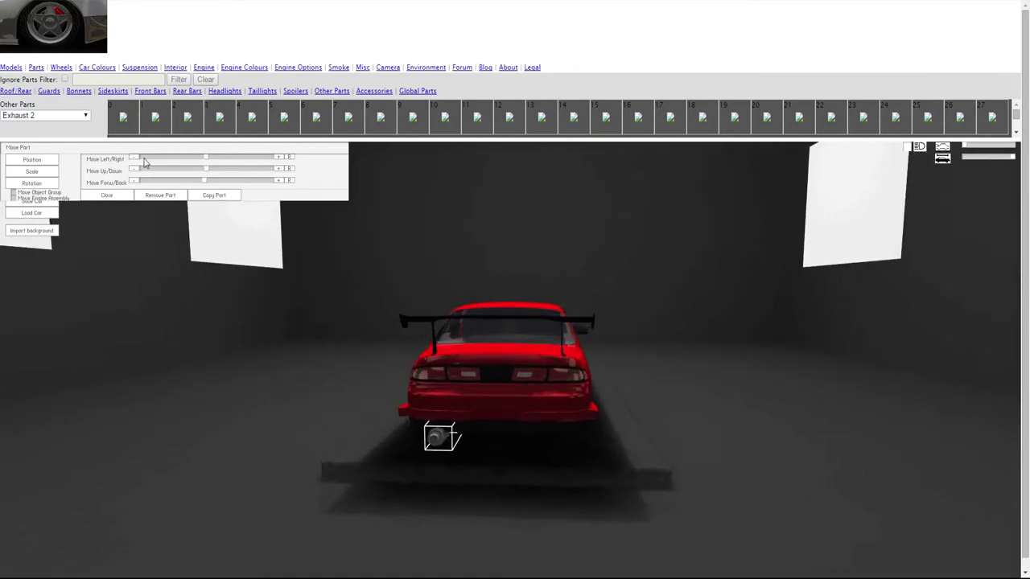
drag(134, 162, 133, 161)
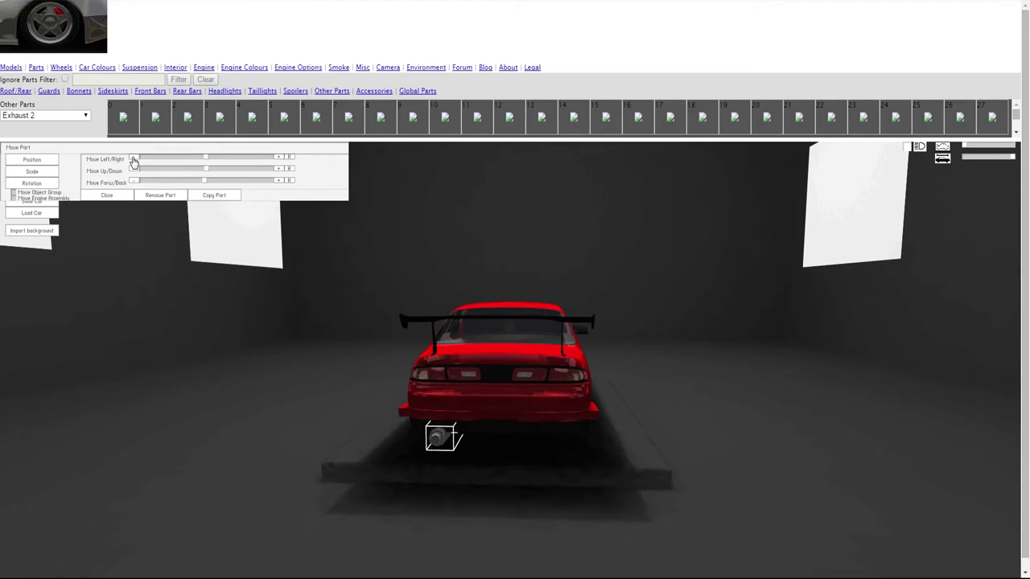
drag(387, 256, 665, 333)
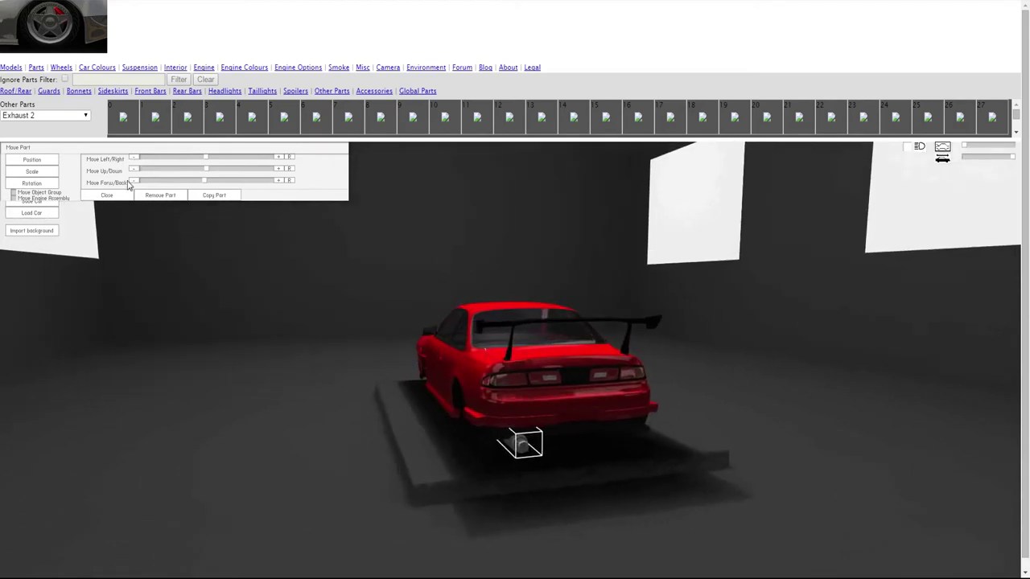
drag(133, 184, 133, 184)
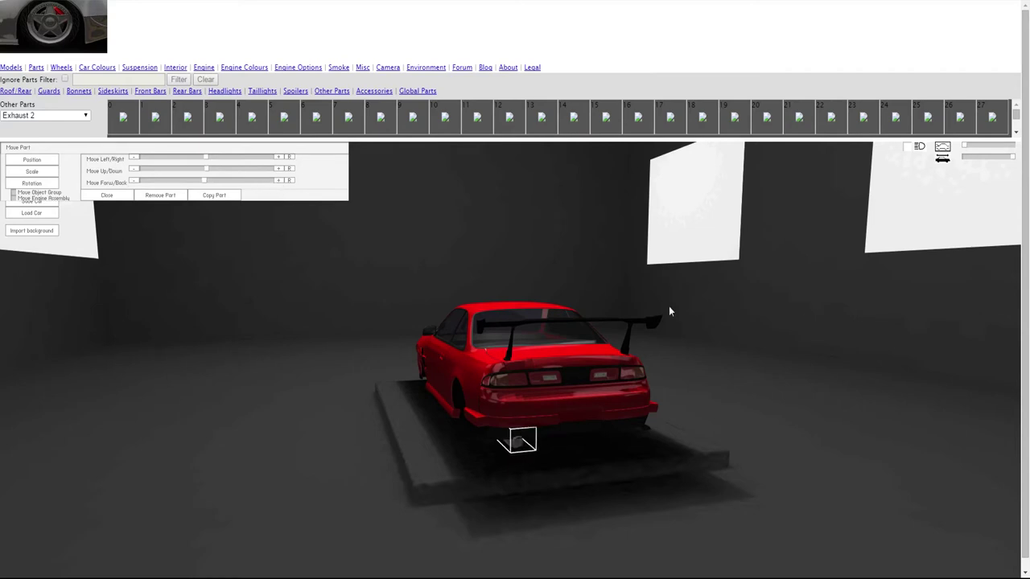
mouse_move(669, 308)
mouse_down()
mouse_move(777, 316)
mouse_move(813, 303)
mouse_move(818, 345)
mouse_up()
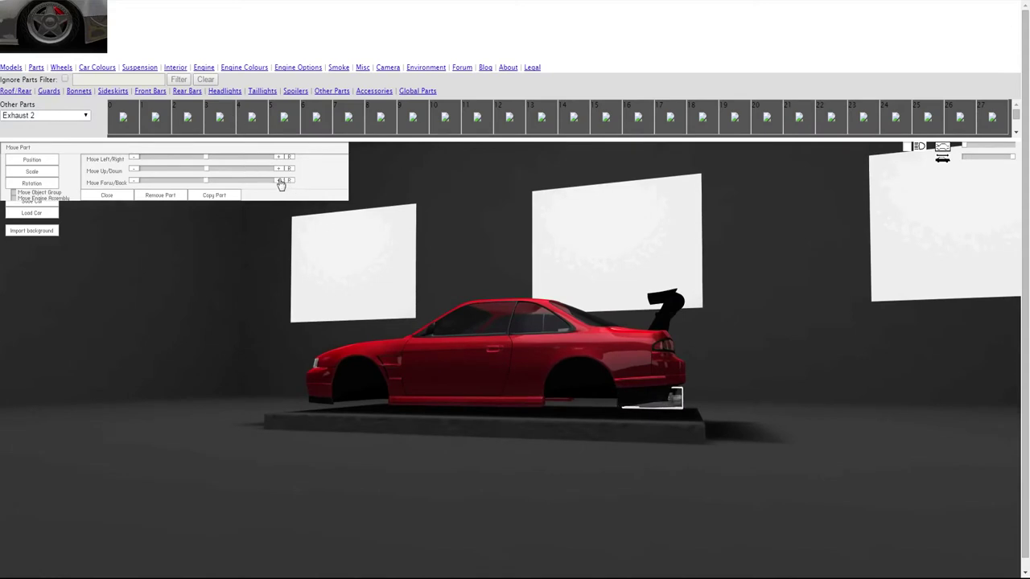
drag(761, 268, 625, 258)
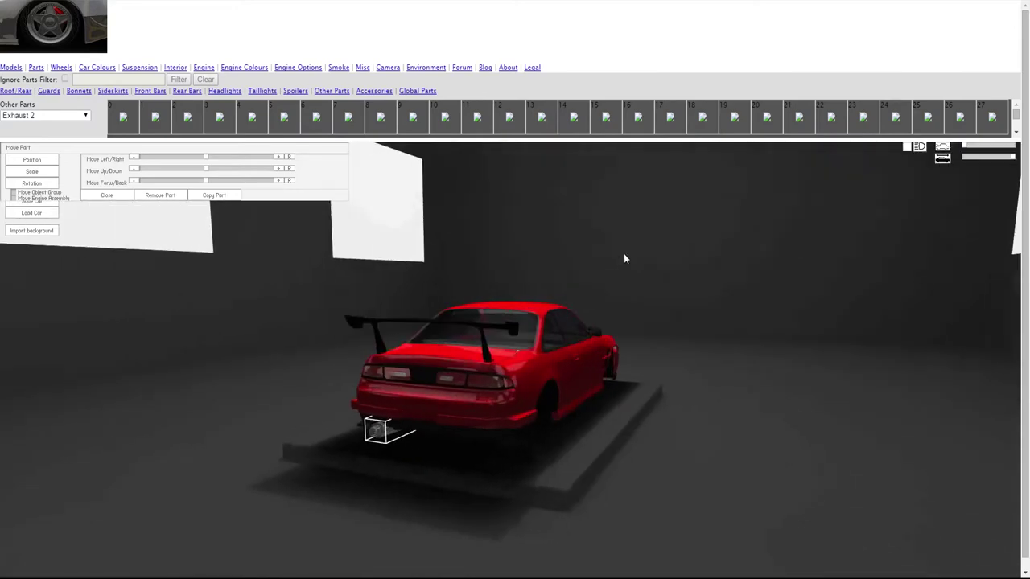
mouse_move(777, 412)
mouse_down()
mouse_move(623, 397)
mouse_move(417, 336)
mouse_up()
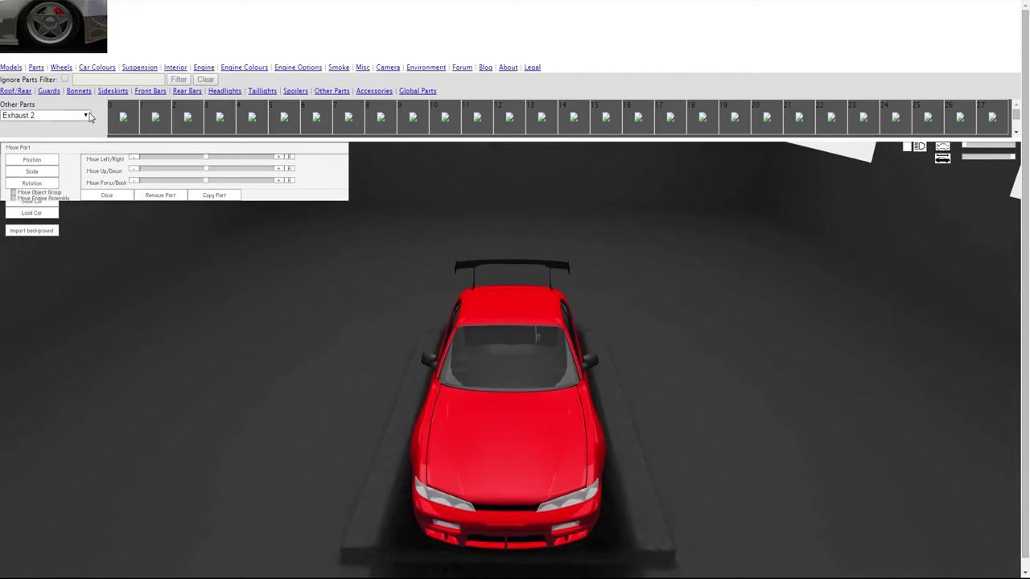
click(44, 115)
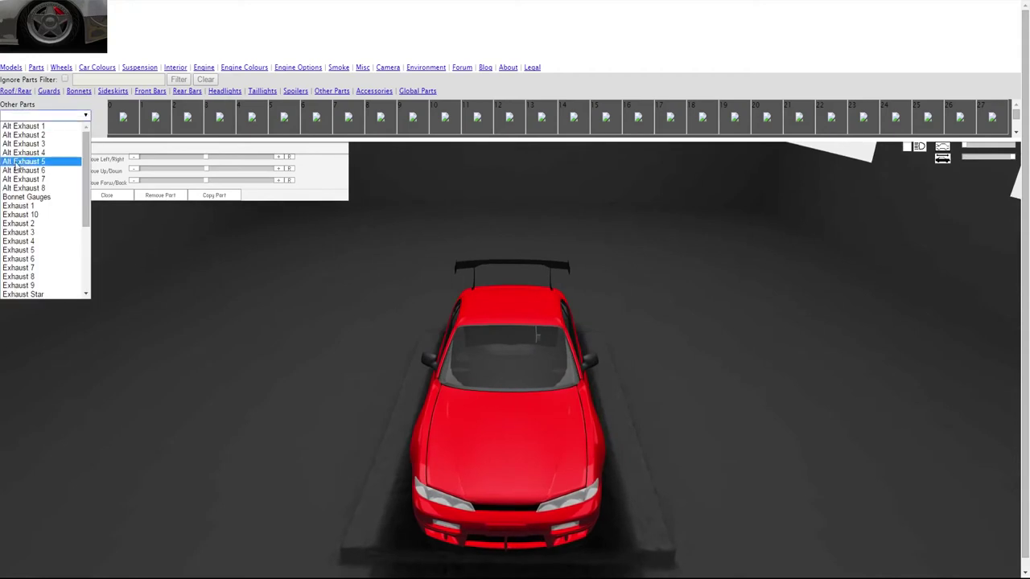
Fit the Bonnet Gauges, then remove them via Remove part so the bonnet is clear
click(63, 202)
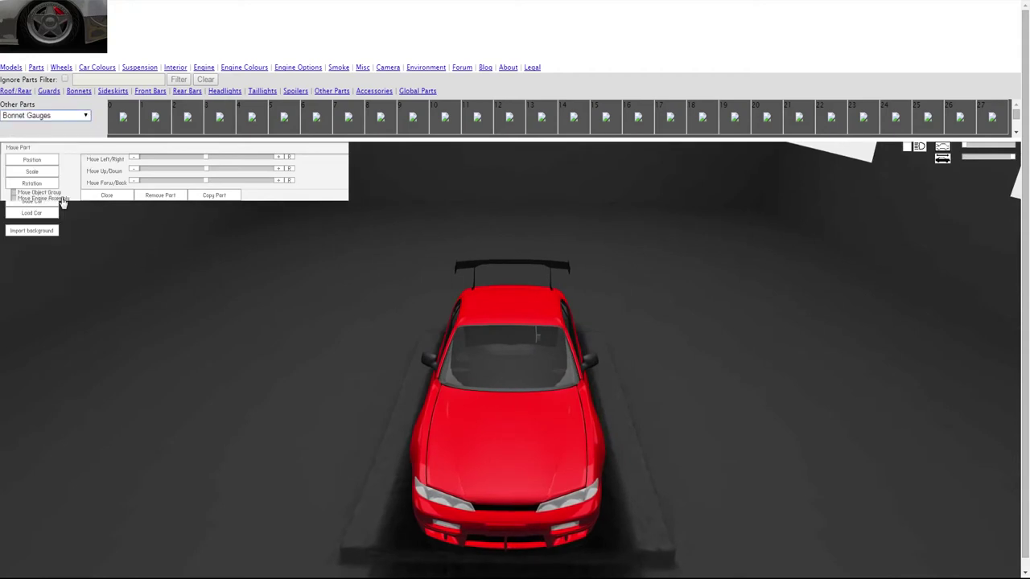
click(40, 116)
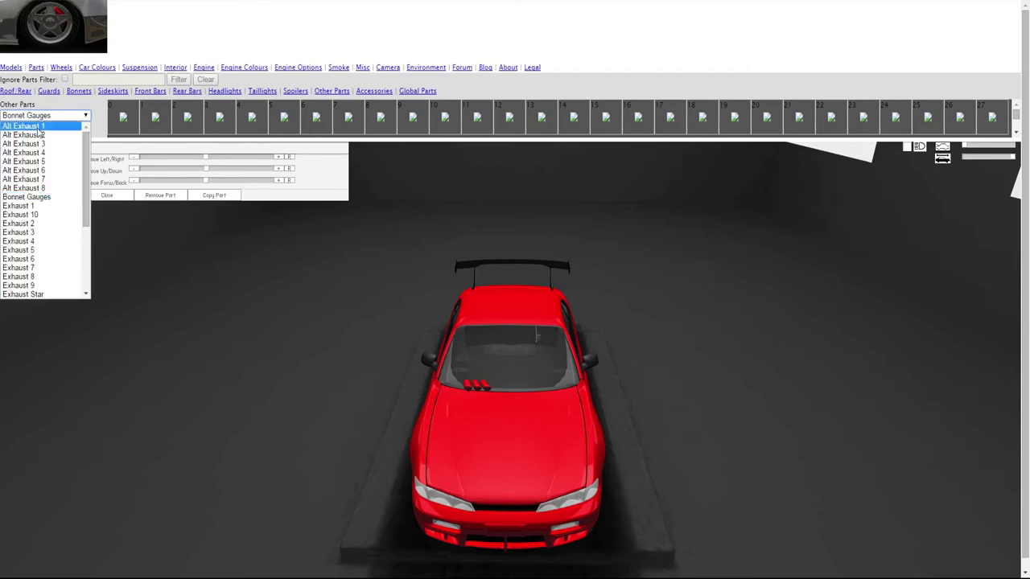
click(477, 389)
click(476, 389)
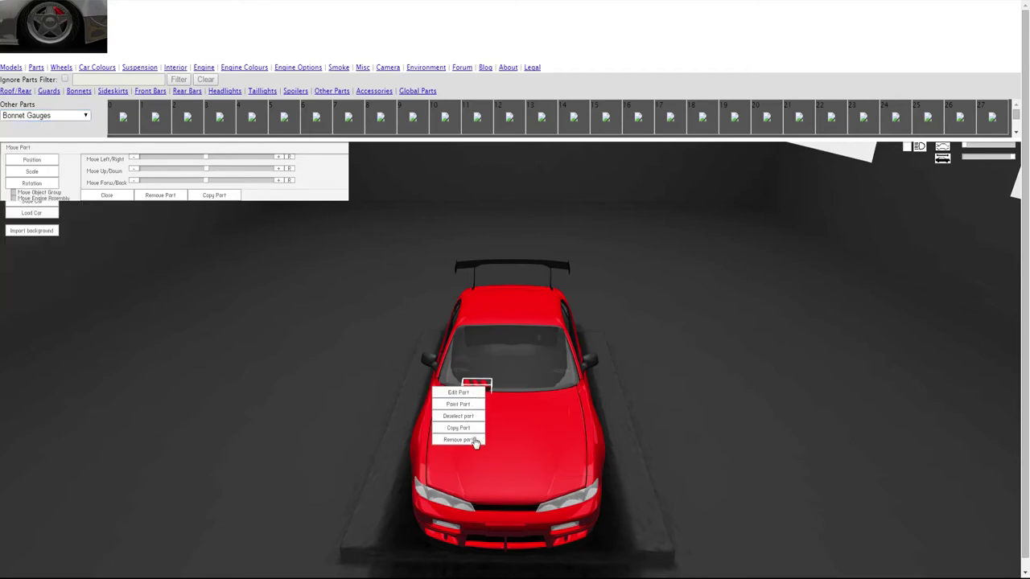
click(475, 441)
click(66, 118)
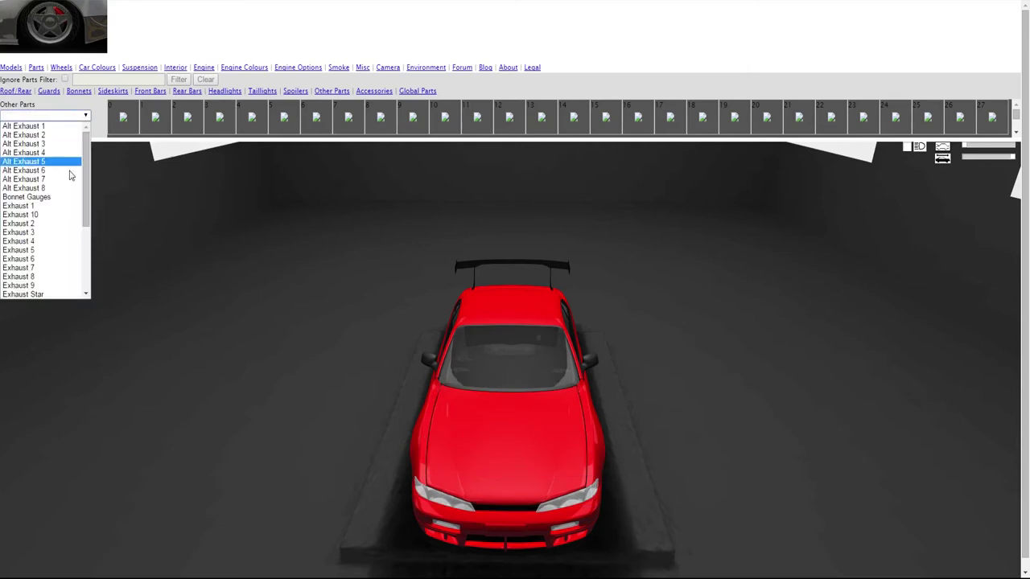
mouse_move(84, 205)
mouse_down()
mouse_move(91, 258)
mouse_move(222, 255)
mouse_move(220, 293)
mouse_up()
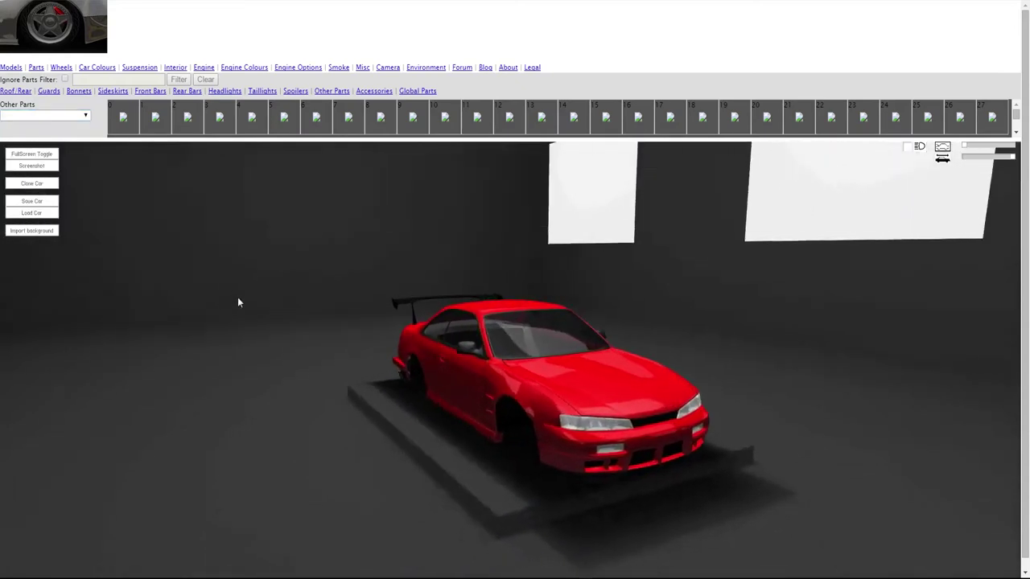
Fit the Full Cage and orbit to a raised front three-quarter view to inspect it
click(44, 115)
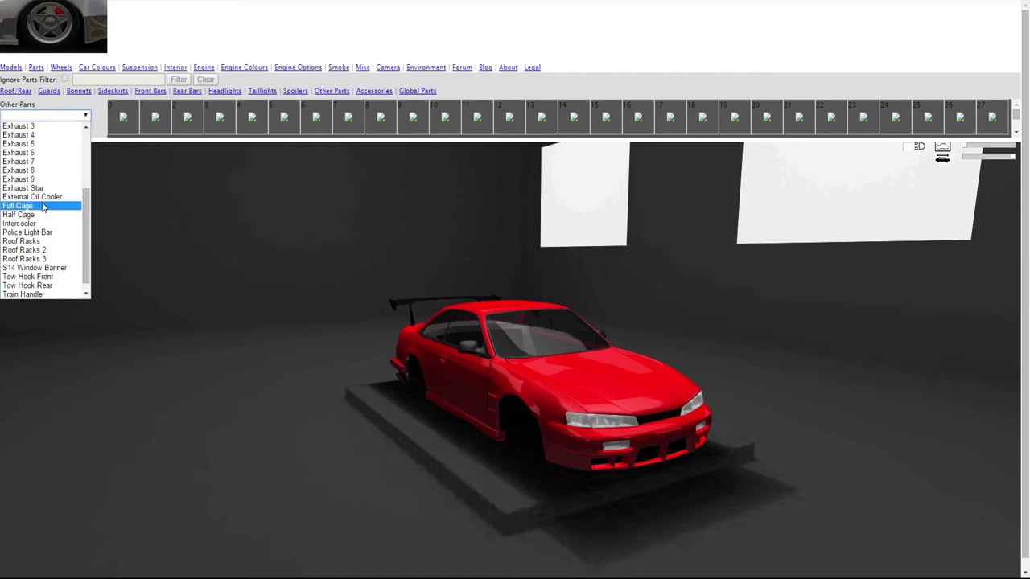
click(43, 206)
mouse_move(210, 307)
mouse_down()
mouse_move(262, 289)
mouse_move(284, 350)
mouse_move(249, 288)
mouse_move(57, 281)
mouse_move(2, 295)
mouse_move(446, 387)
mouse_move(299, 291)
mouse_move(175, 294)
mouse_up()
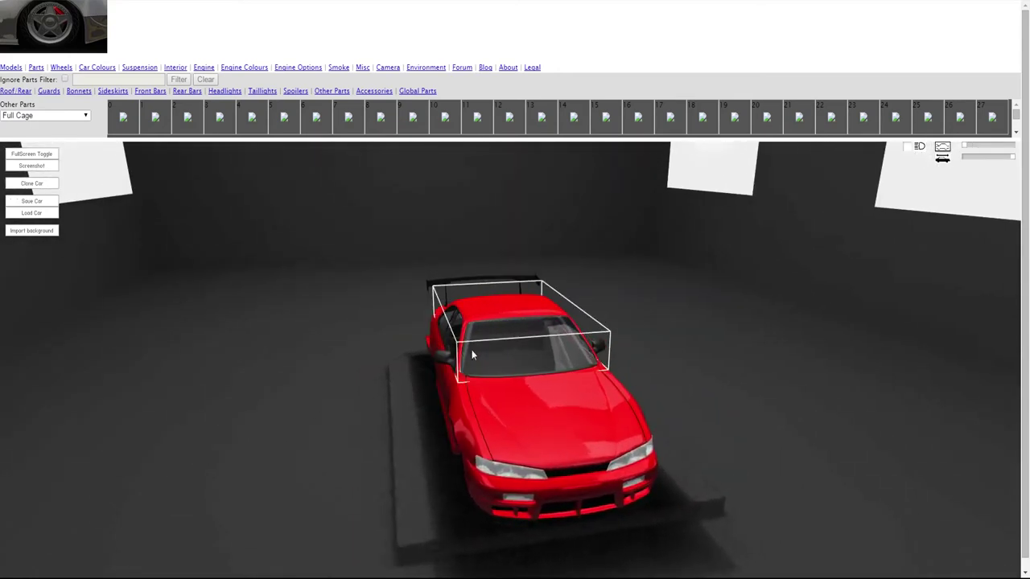
drag(472, 355, 539, 352)
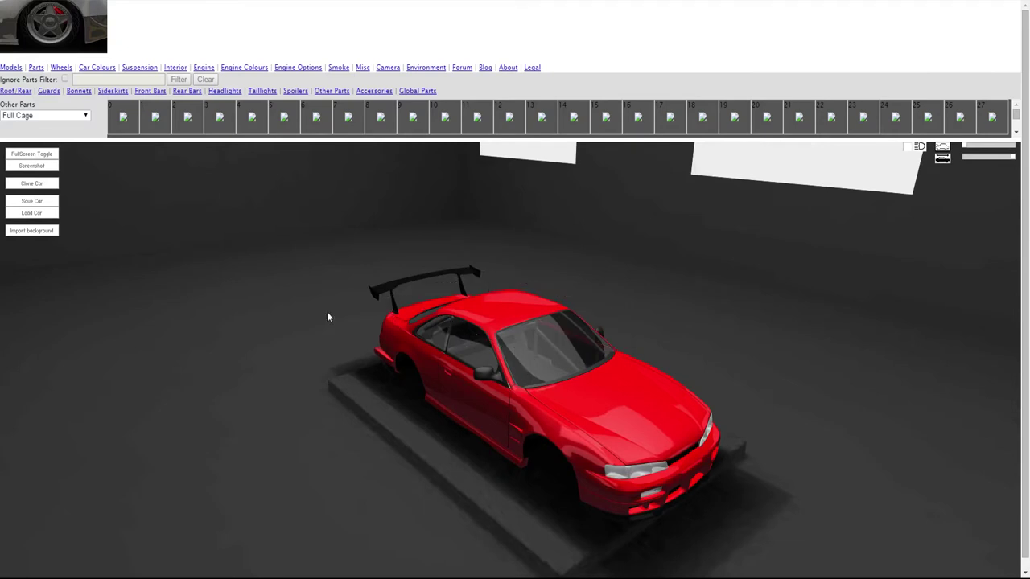
Swap to the Half Cage, then close the Other Parts list without choosing anything
click(59, 118)
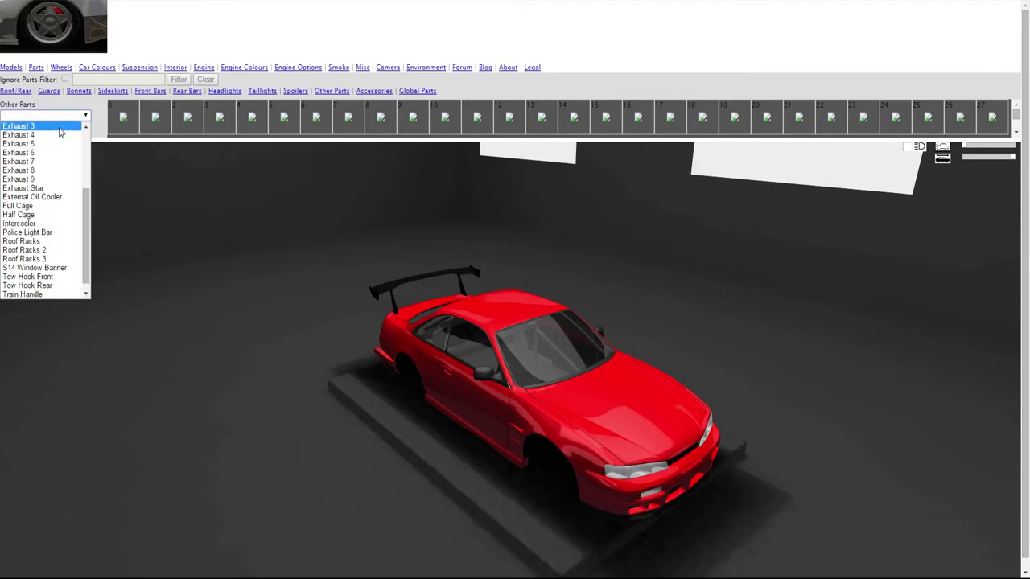
click(42, 216)
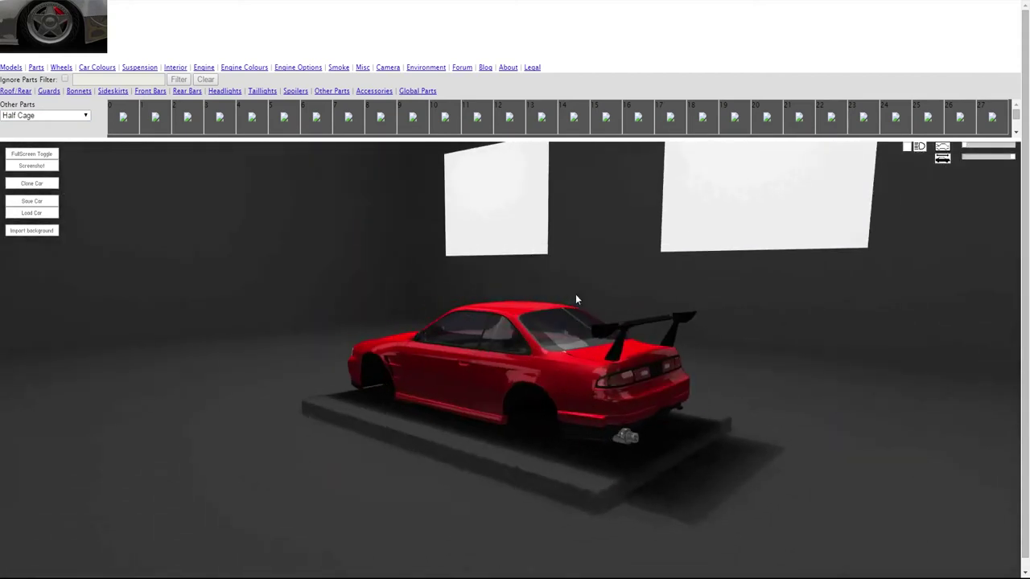
click(44, 117)
click(66, 119)
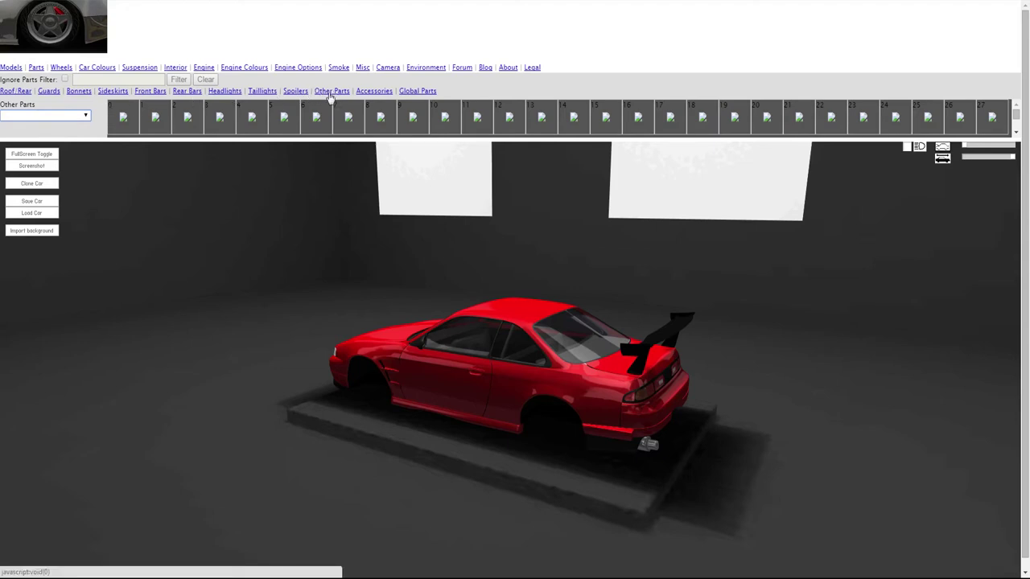
Fit the Intercooler and view it from the front of the car
click(26, 116)
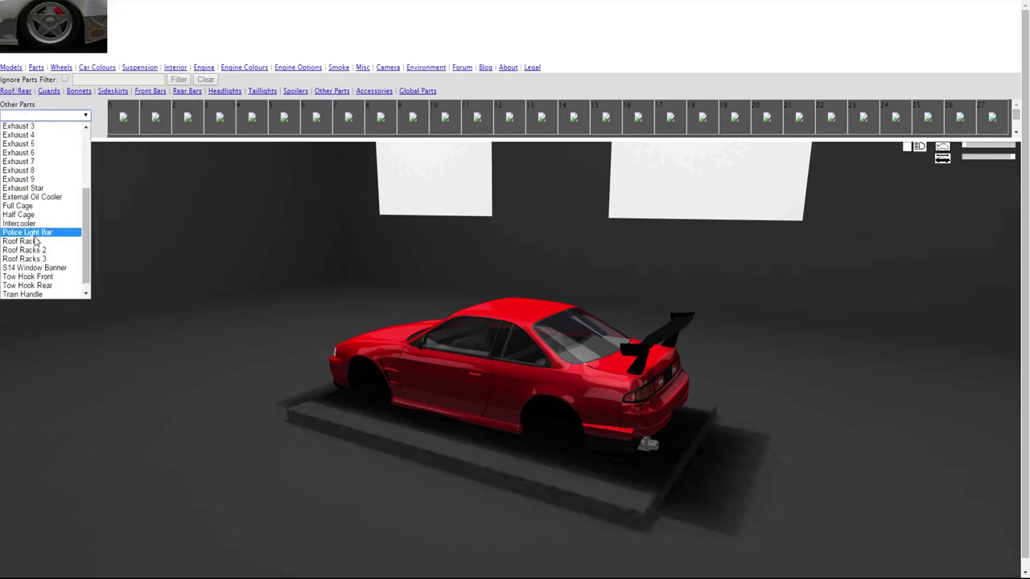
scroll(37, 241, down, 1)
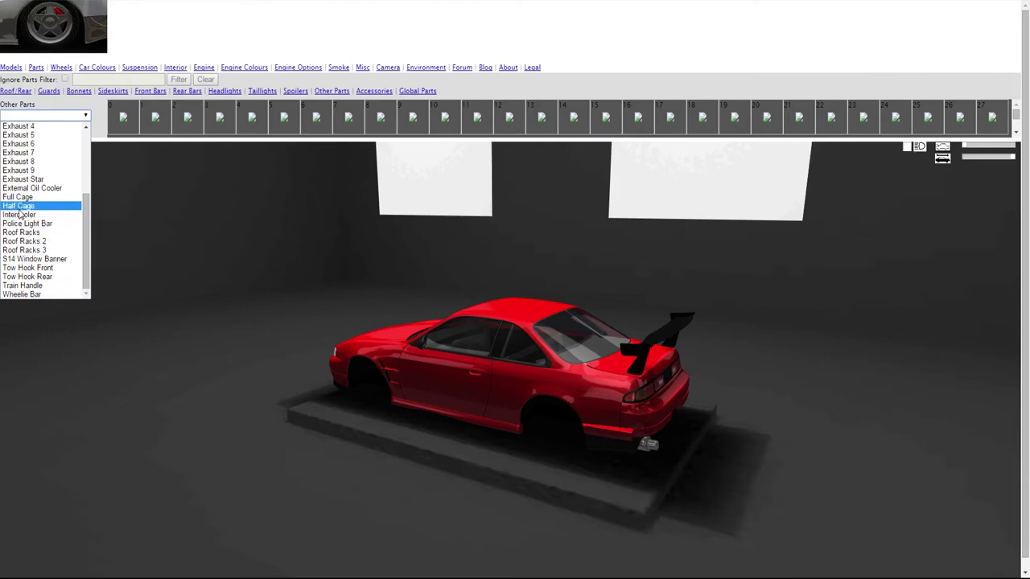
click(20, 214)
drag(113, 268, 451, 312)
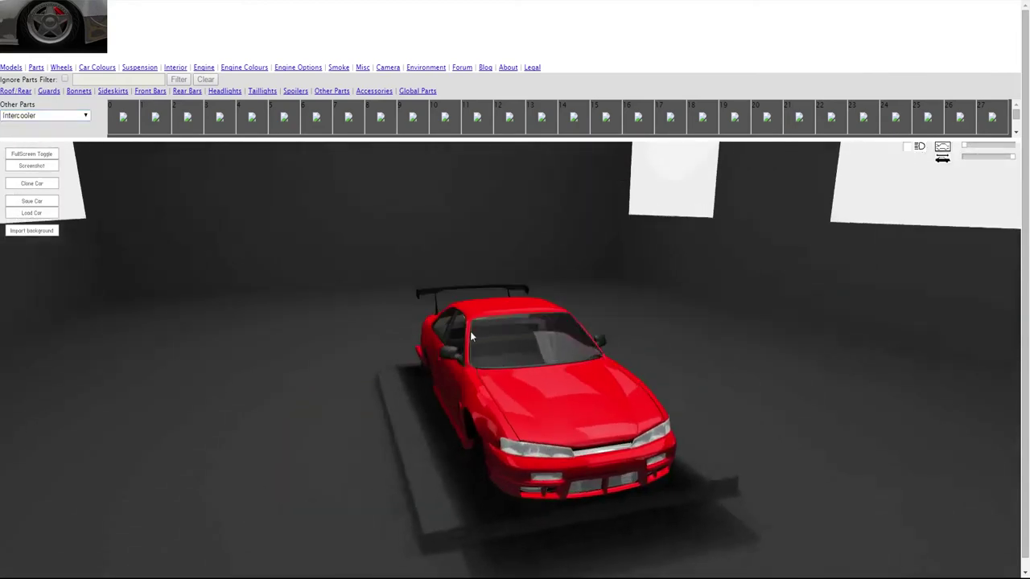
Take the Intercooler back off the front bumper
click(60, 116)
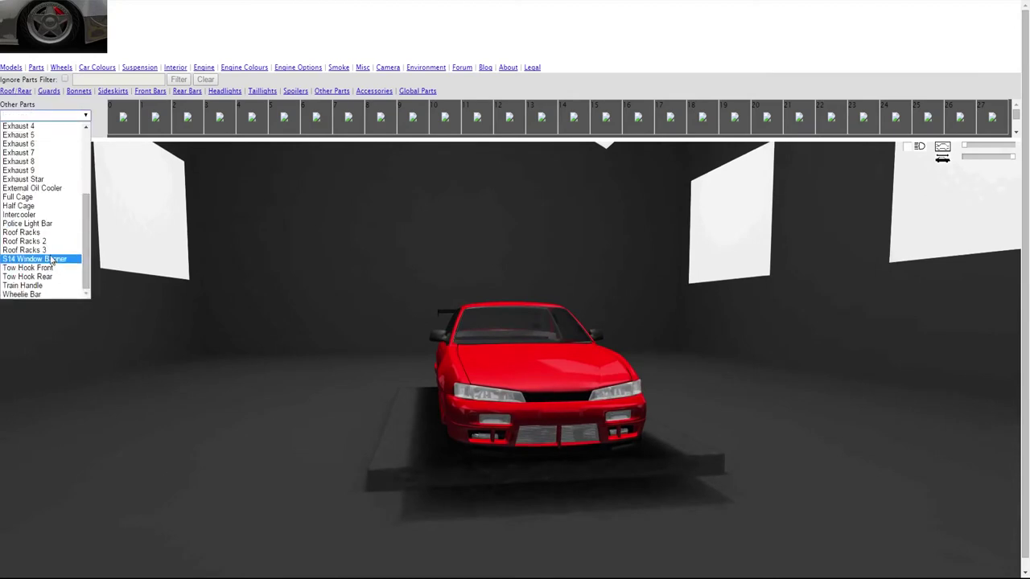
click(31, 215)
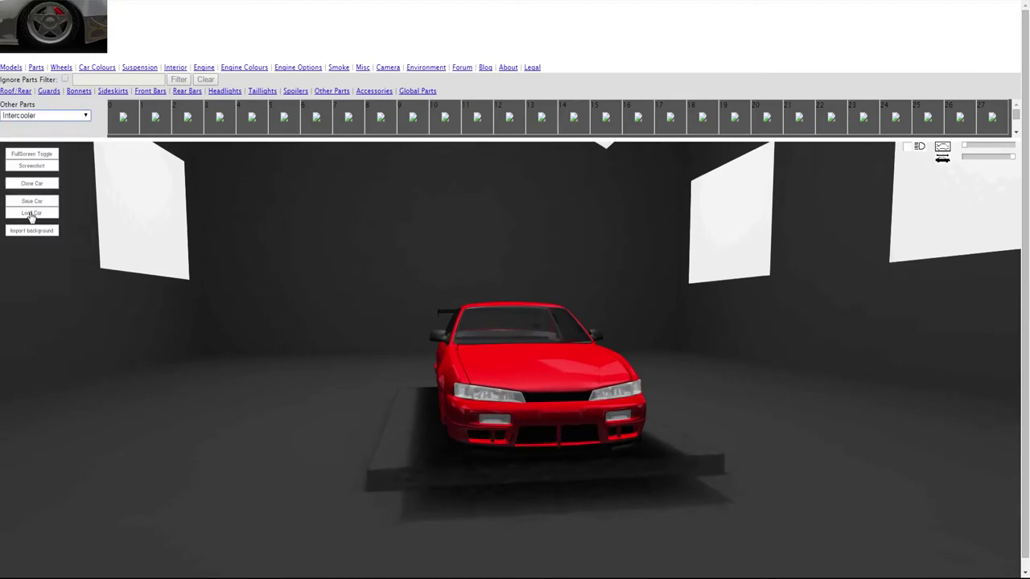
click(34, 121)
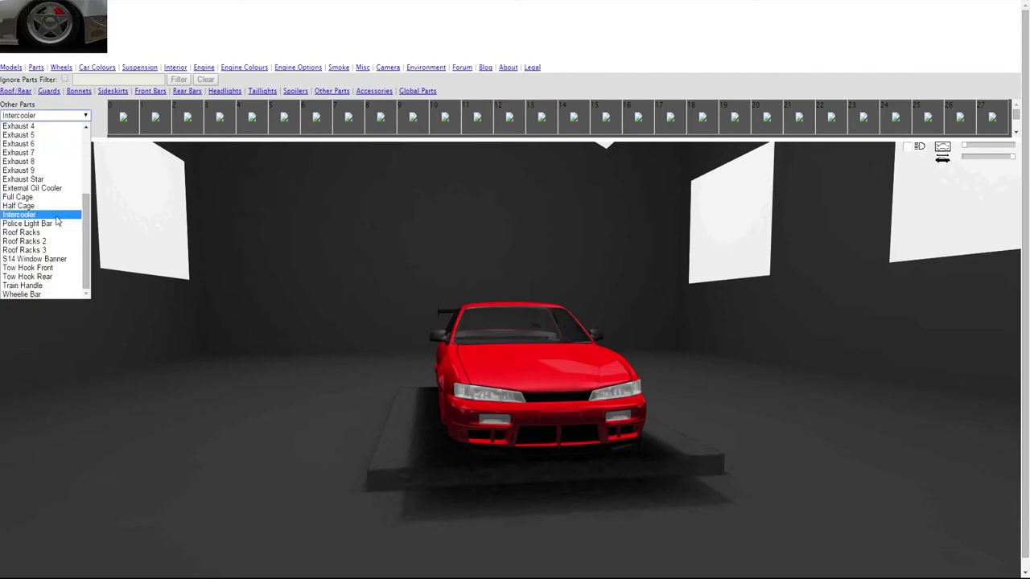
click(49, 216)
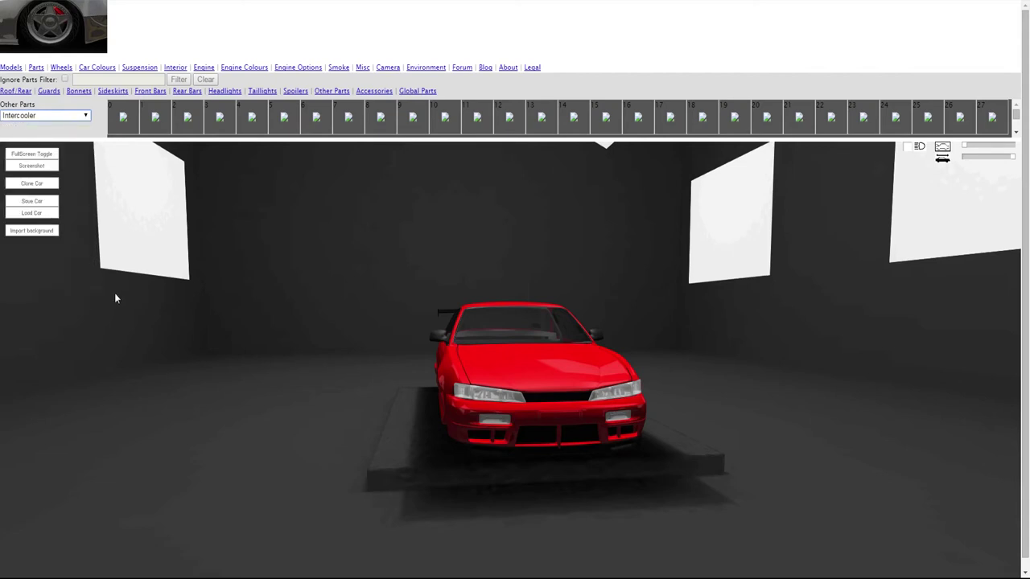
click(38, 121)
click(38, 215)
Add the S14 Window Banner to the windscreen, then remove it again
click(63, 117)
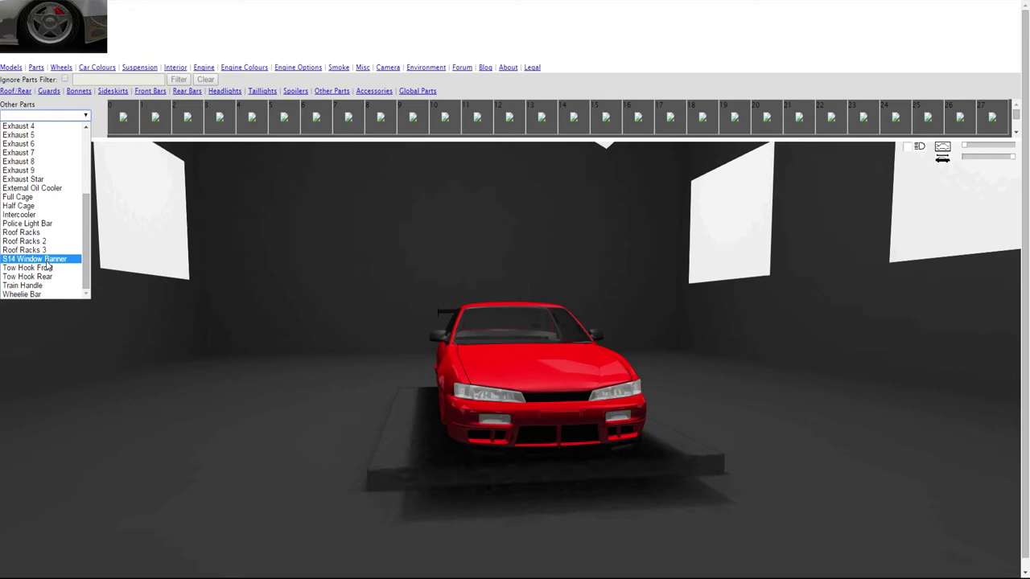
click(46, 260)
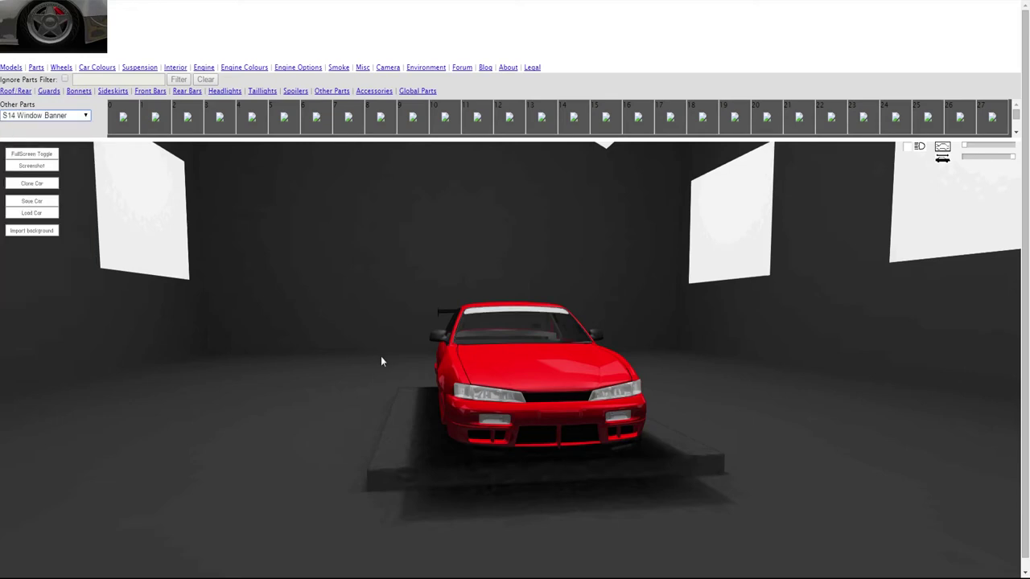
mouse_move(381, 359)
mouse_down()
mouse_move(319, 428)
mouse_move(361, 327)
mouse_move(480, 336)
mouse_up()
click(493, 337)
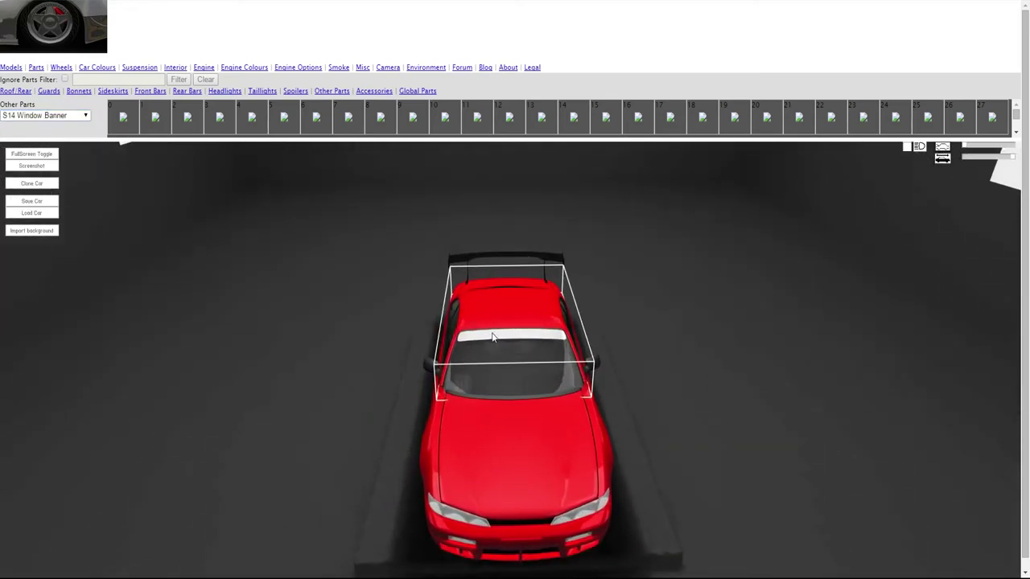
click(40, 121)
click(38, 258)
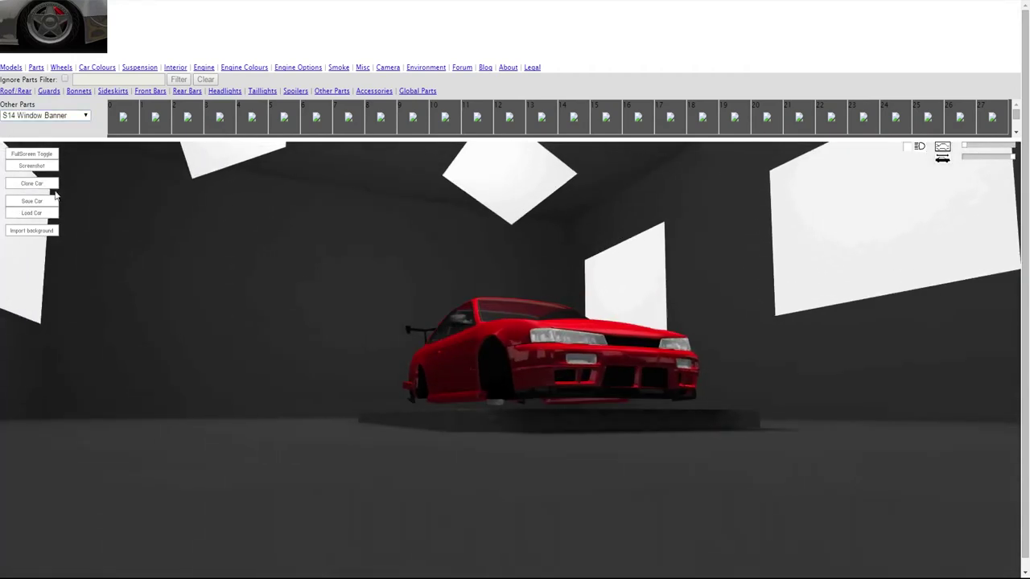
Refit the Intercooler and move on to the Accessories catalogue
click(44, 115)
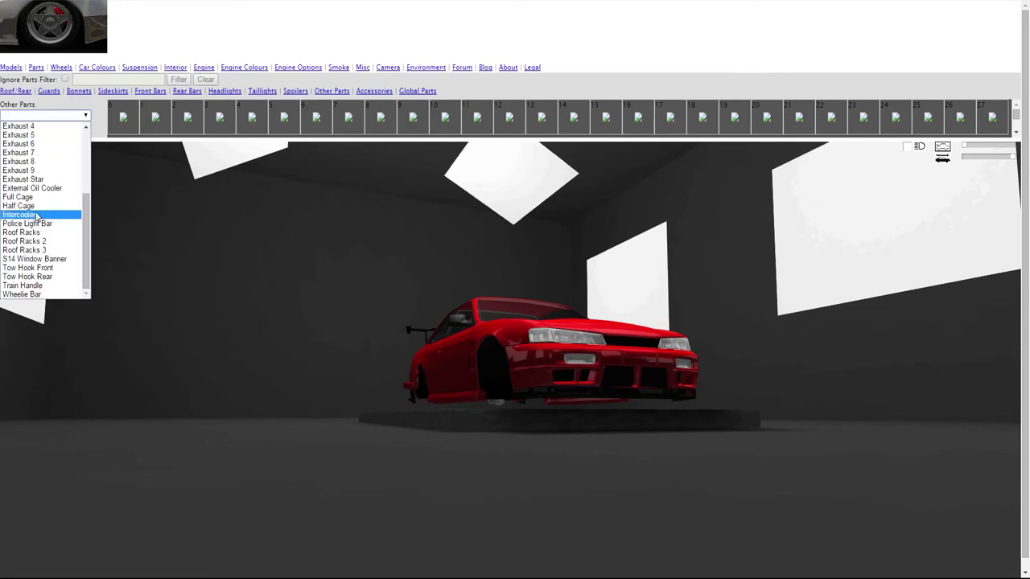
click(37, 216)
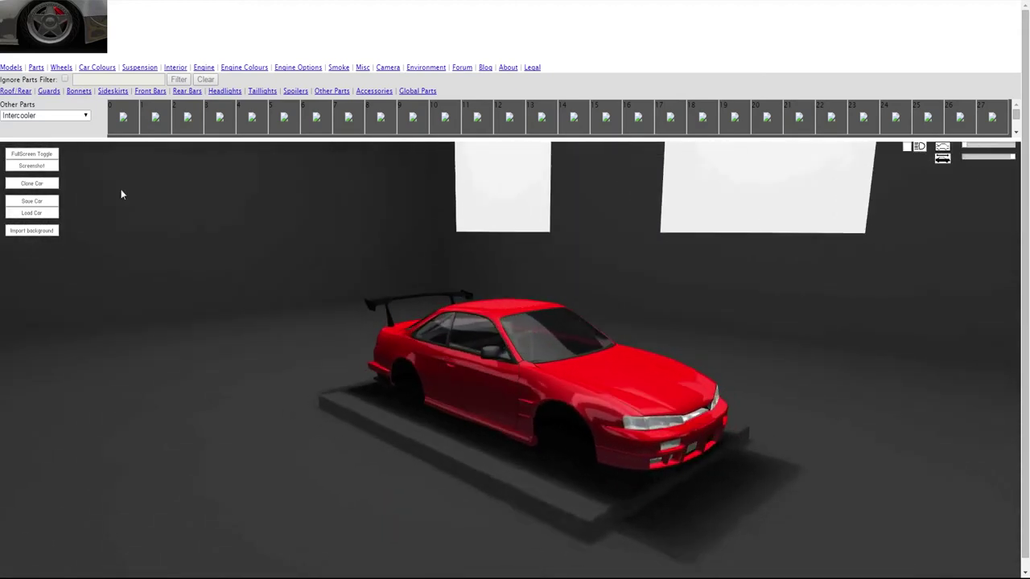
click(64, 116)
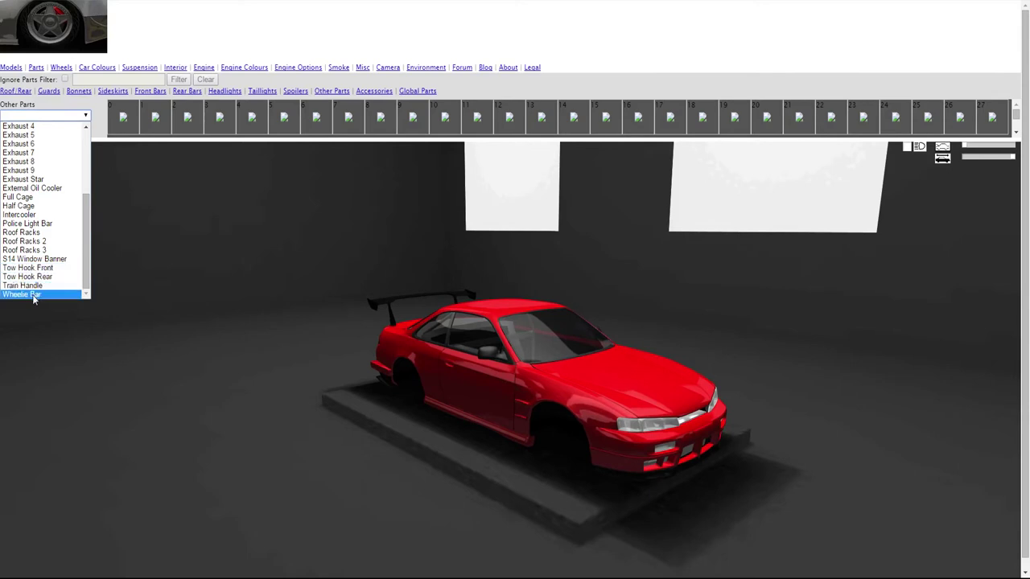
click(319, 231)
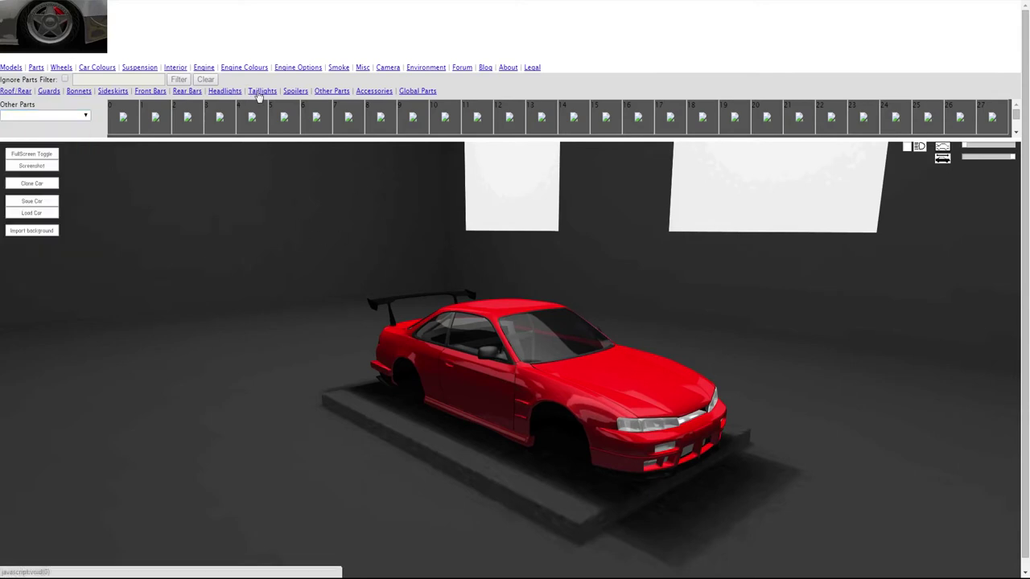
Fit the S14 Pumped Rear accessory and view the car's rear
click(66, 116)
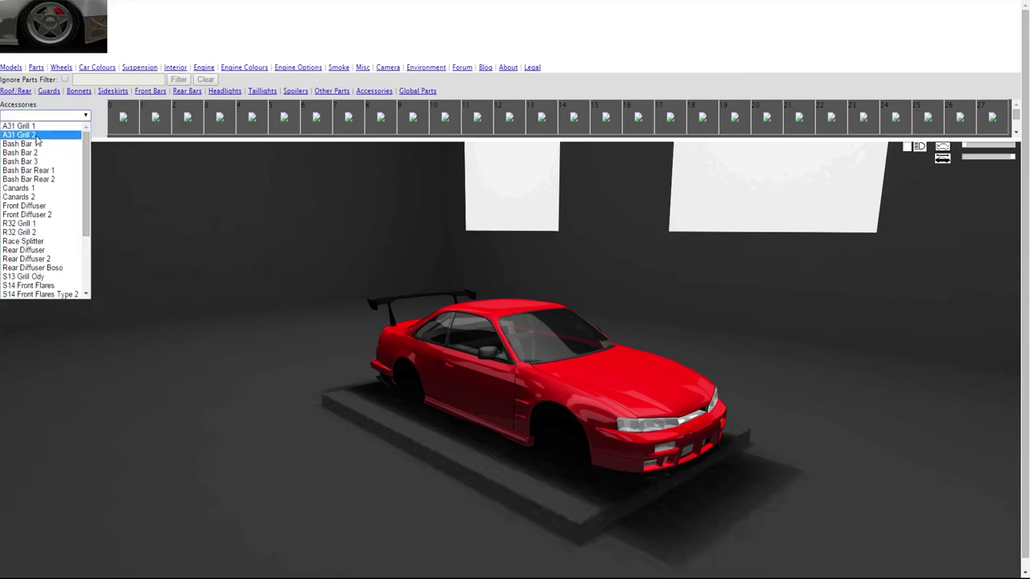
scroll(49, 201, down, 3)
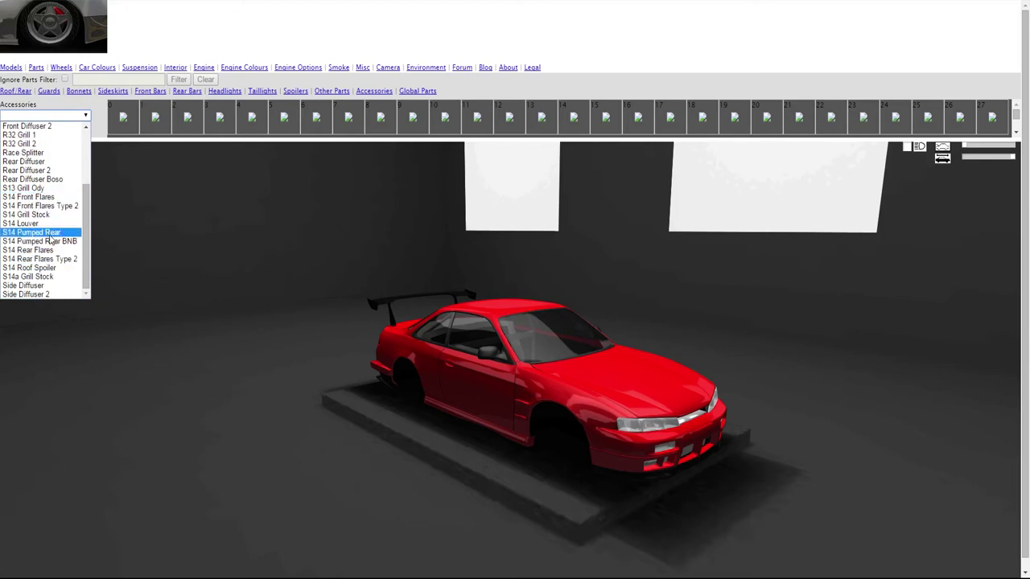
click(49, 235)
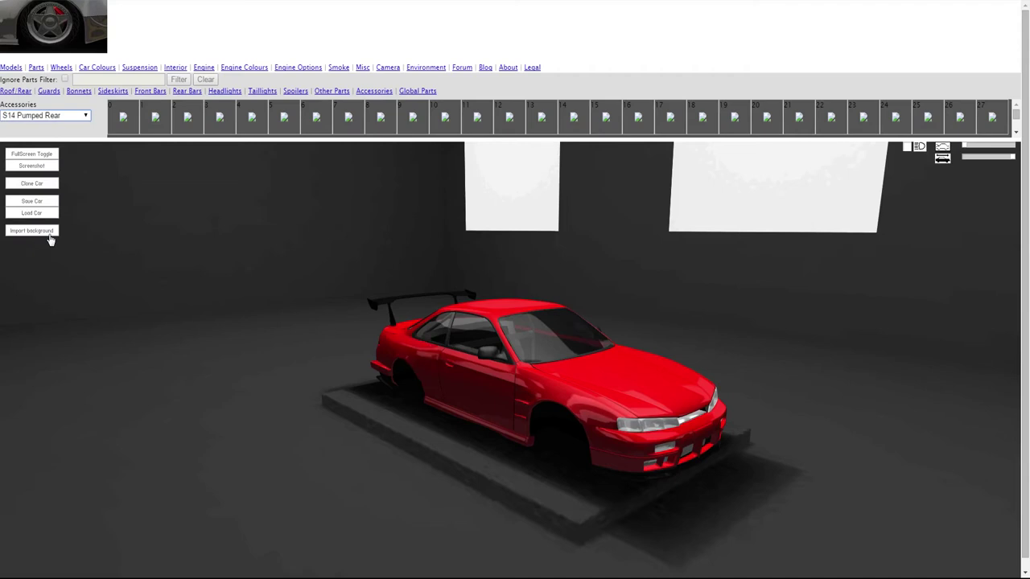
mouse_move(226, 268)
mouse_down()
mouse_move(471, 296)
mouse_move(538, 292)
mouse_move(442, 287)
mouse_move(475, 284)
mouse_up()
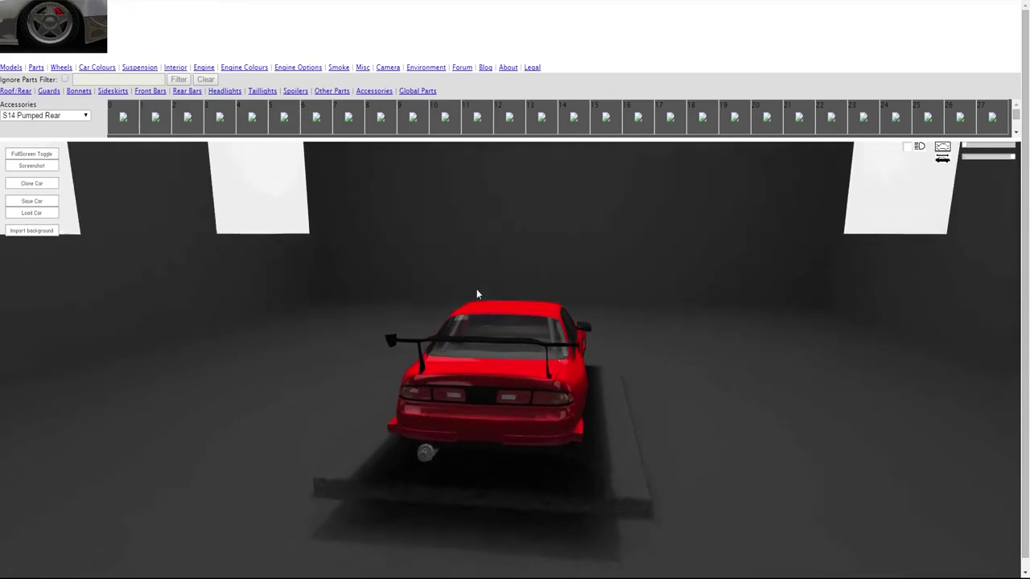
Replace it with the S14 Rear Flares, viewed from a rear three-quarter angle
click(74, 116)
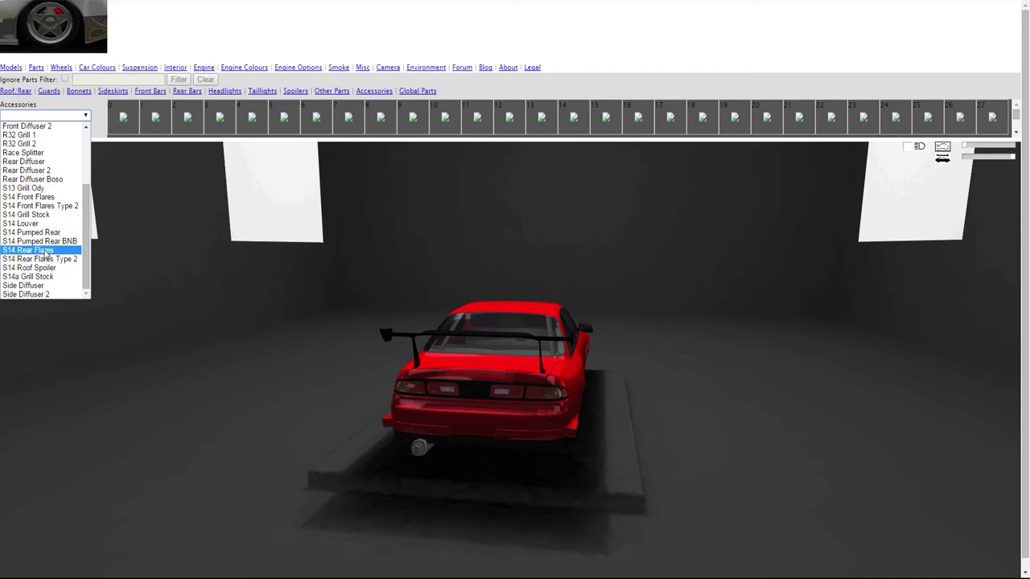
click(48, 251)
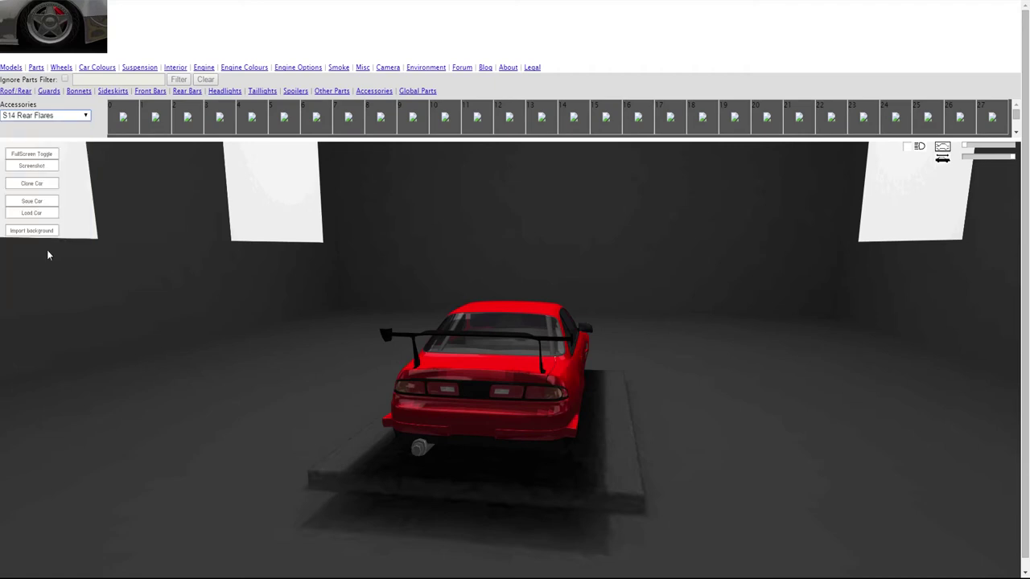
mouse_move(48, 251)
mouse_down()
mouse_move(169, 259)
mouse_move(1, 244)
mouse_move(142, 267)
mouse_move(70, 286)
mouse_move(60, 264)
mouse_up()
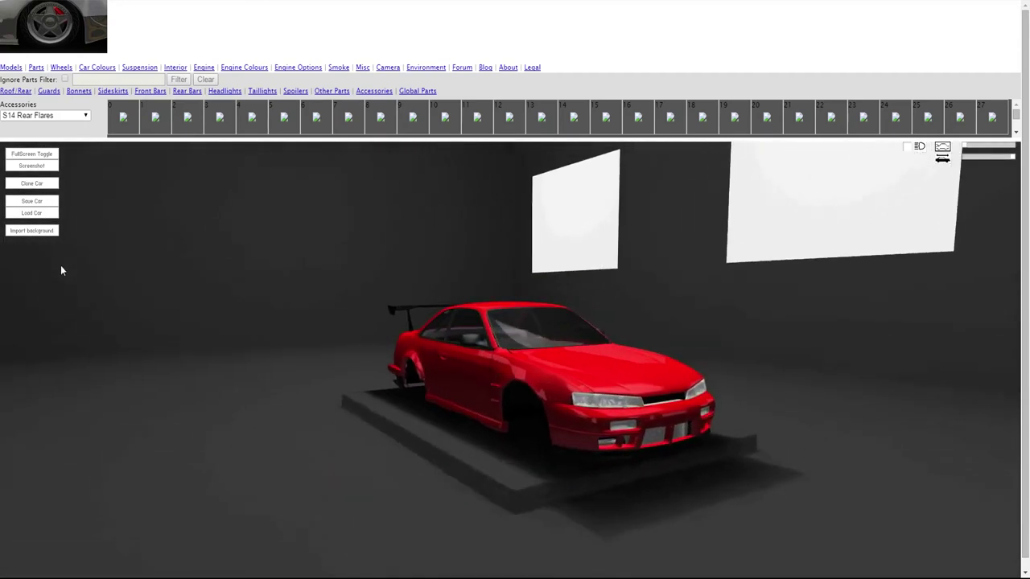
click(49, 92)
Fit the S14-A31 front guards and check them from a head-on front view
click(55, 117)
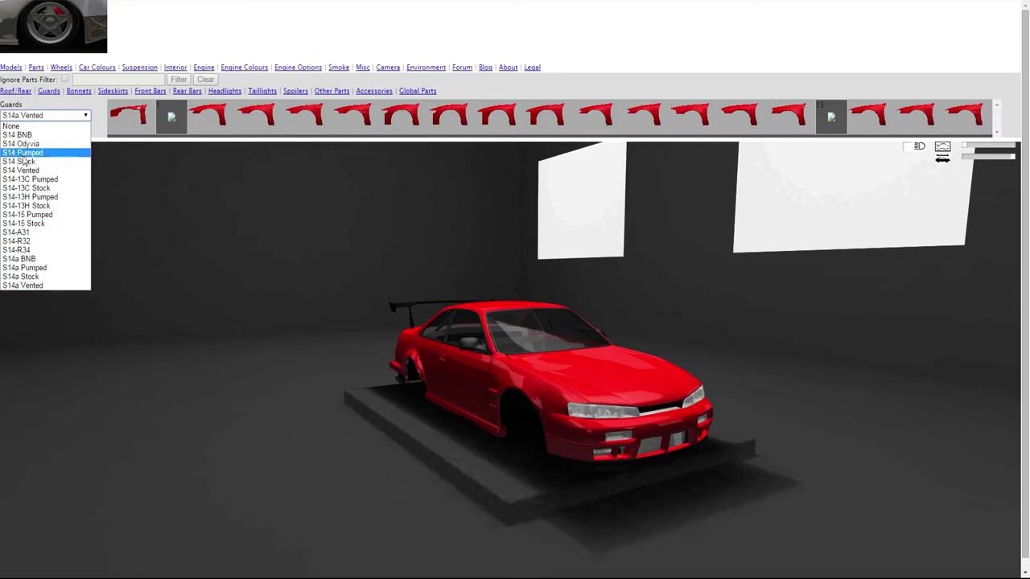
click(50, 232)
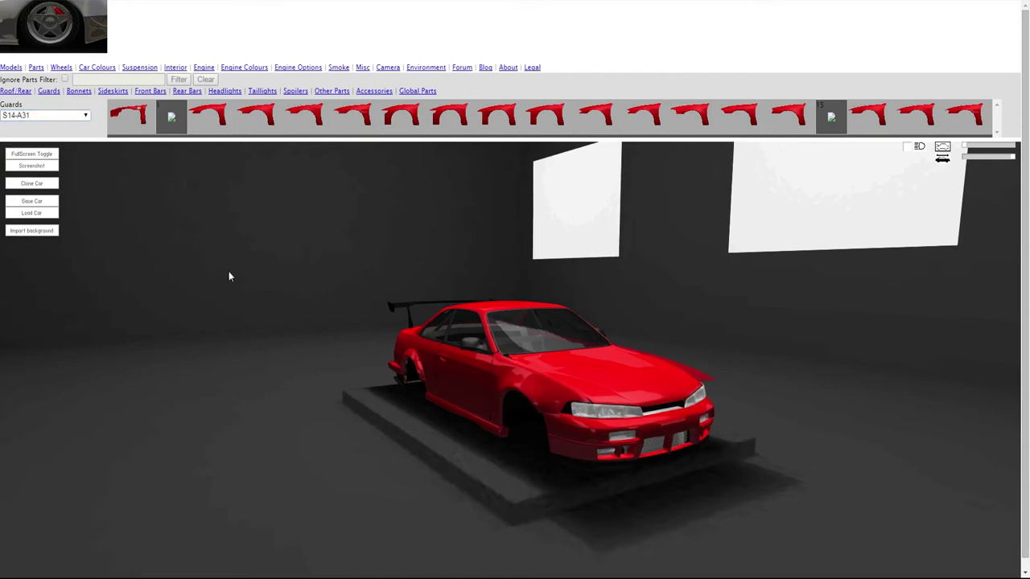
drag(228, 272, 171, 270)
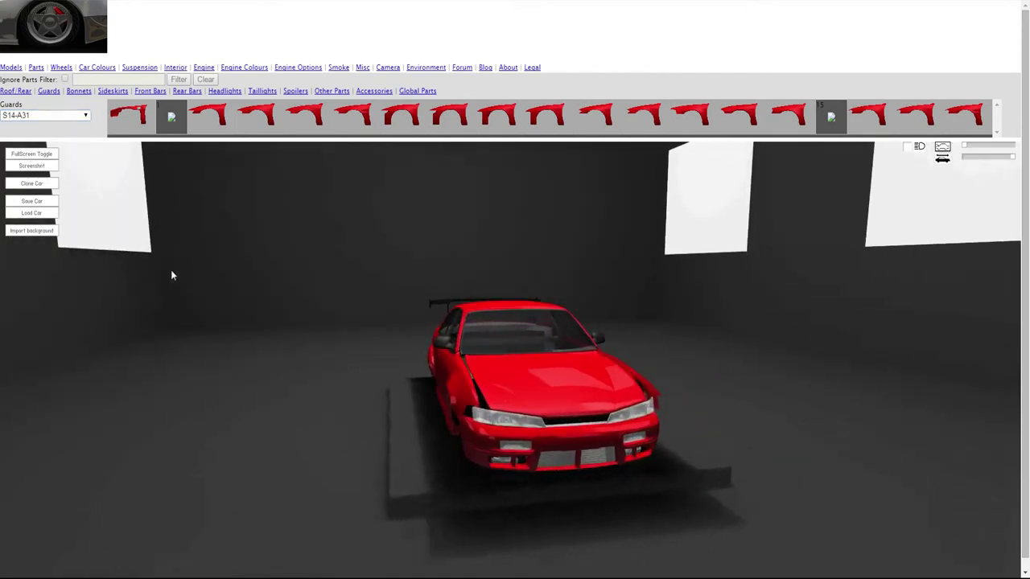
click(46, 115)
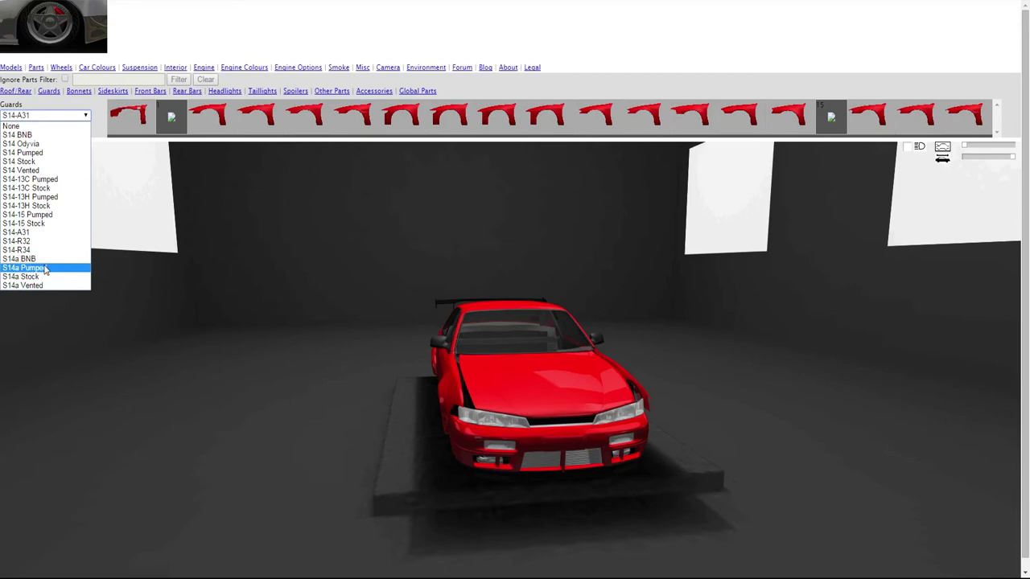
click(44, 294)
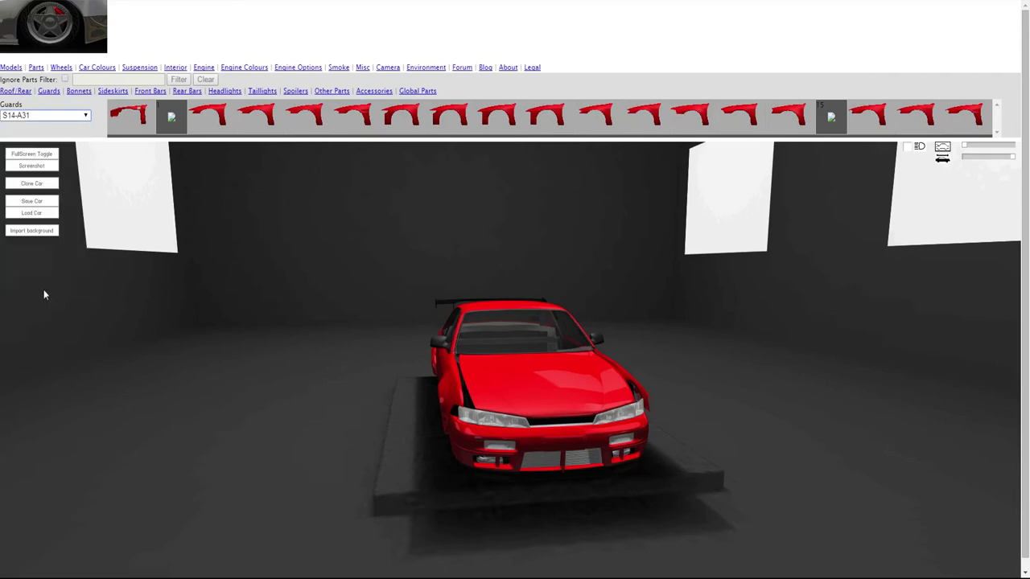
Switch to the S14a Vented guards and orbit round to the rear
click(55, 116)
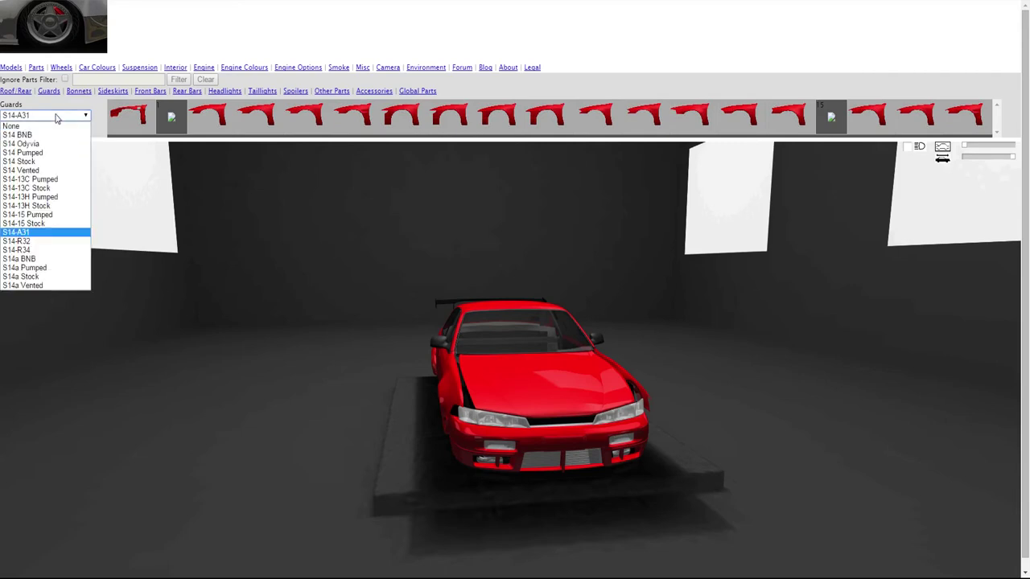
click(25, 287)
mouse_move(24, 284)
mouse_down()
mouse_move(313, 299)
mouse_move(418, 292)
mouse_up()
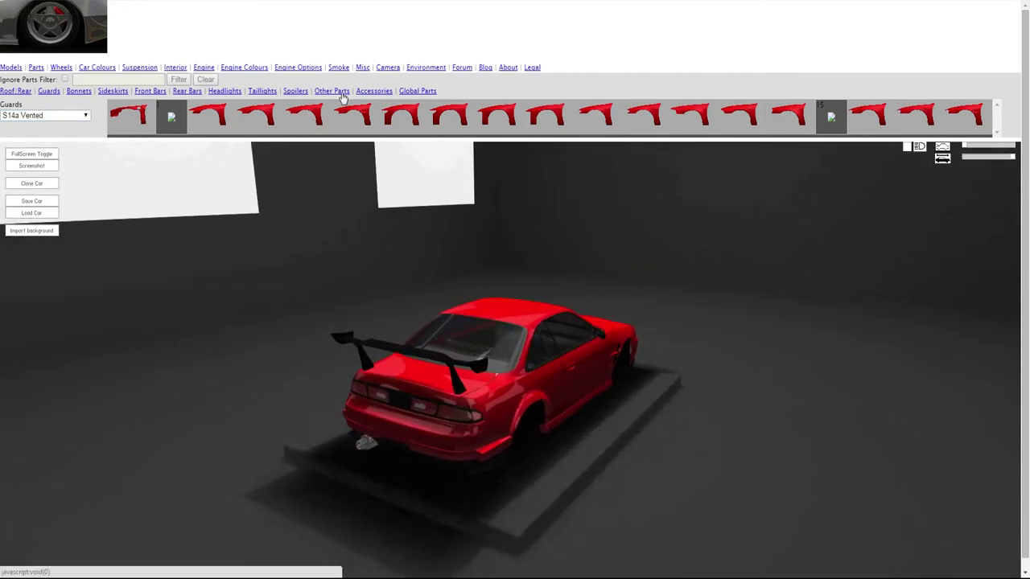
click(374, 91)
Try R32 Grill 2, then fit S14 Pumped Rear BNB and inspect both rear quarters
click(63, 116)
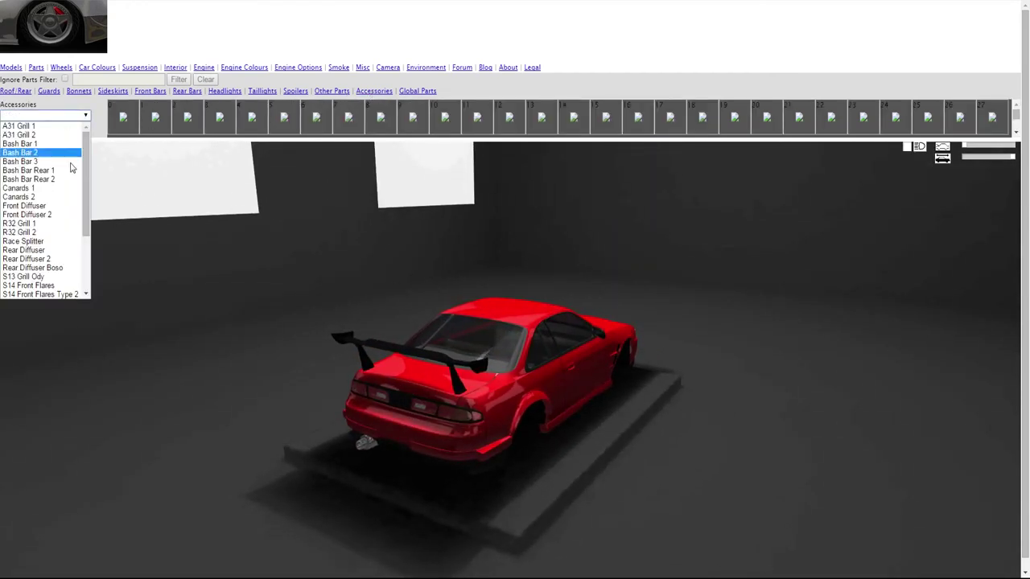
click(48, 233)
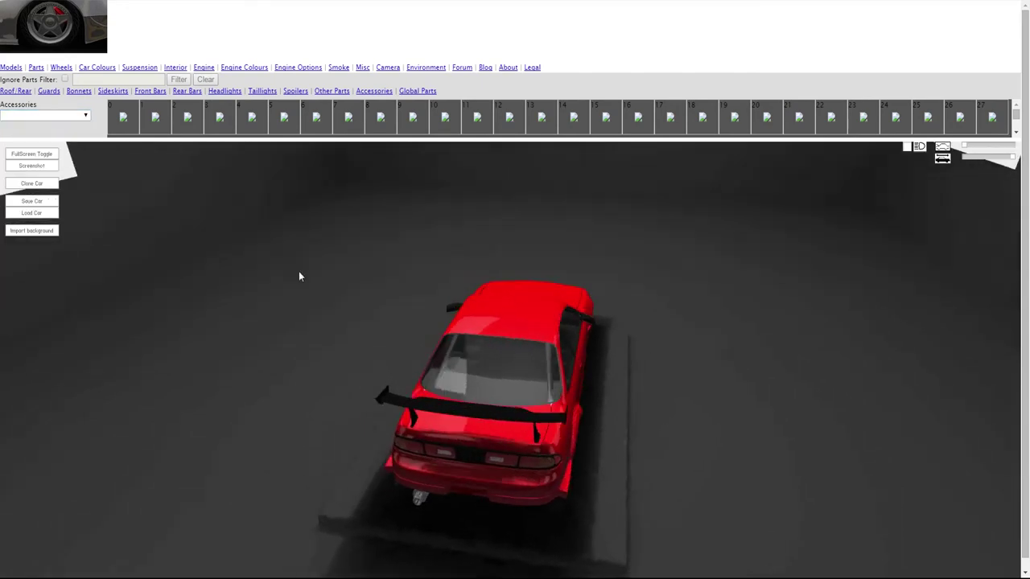
click(58, 116)
scroll(74, 234, down, 3)
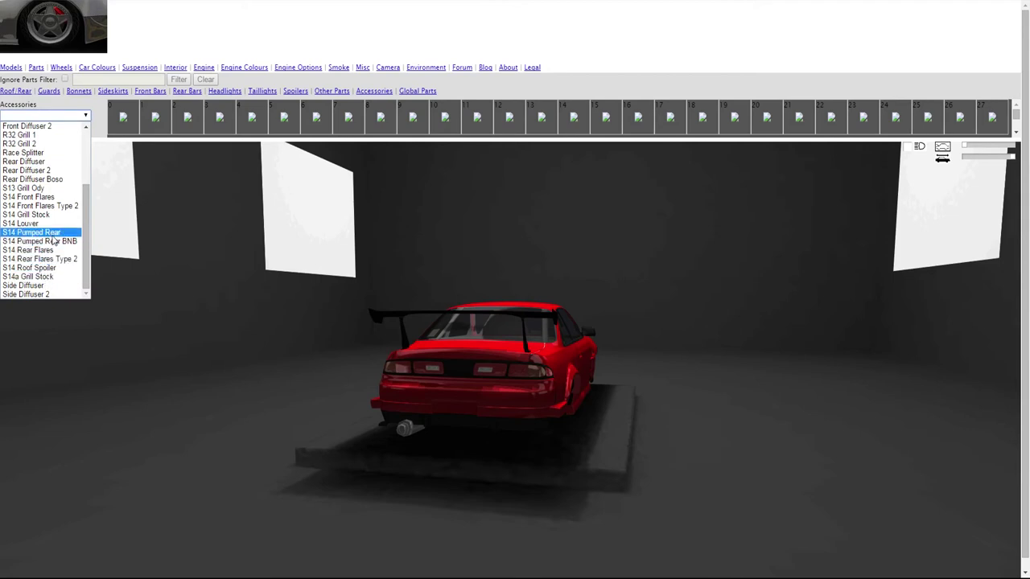
click(60, 241)
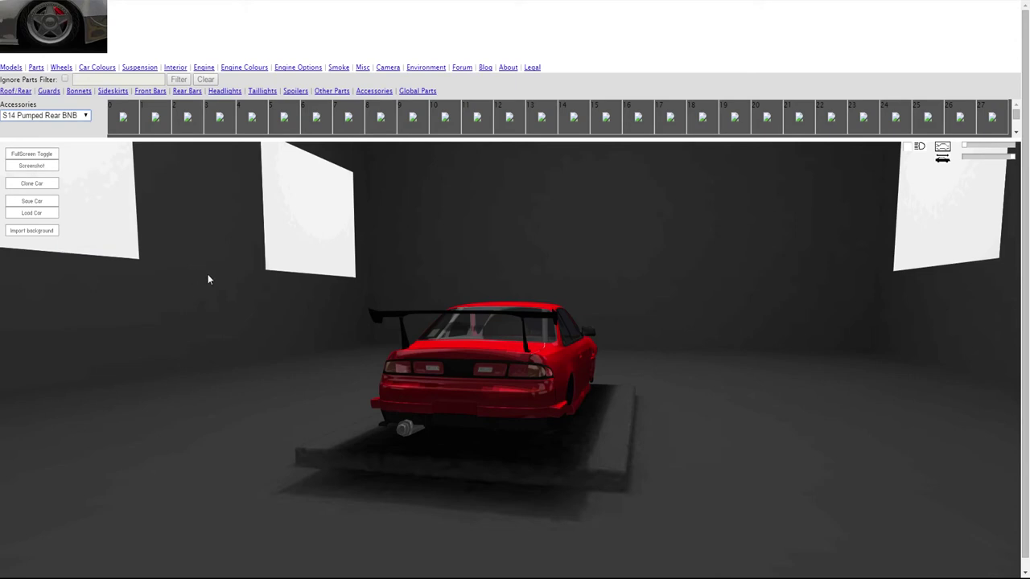
mouse_move(211, 279)
mouse_down()
mouse_move(237, 279)
mouse_move(115, 282)
mouse_move(193, 314)
mouse_move(288, 297)
mouse_move(375, 299)
mouse_up()
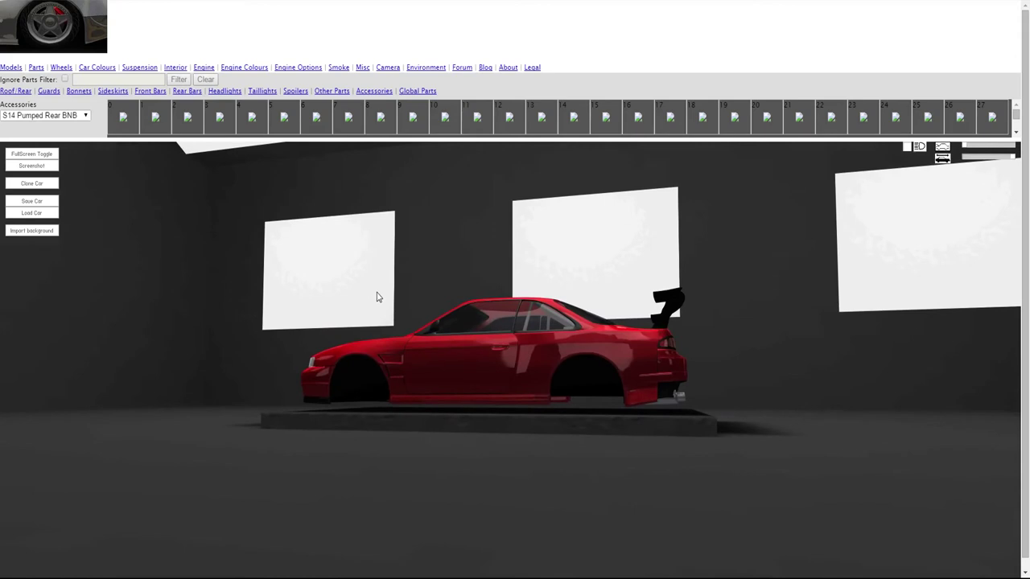
mouse_move(378, 298)
mouse_down()
mouse_move(370, 287)
mouse_move(253, 295)
mouse_move(249, 276)
mouse_up()
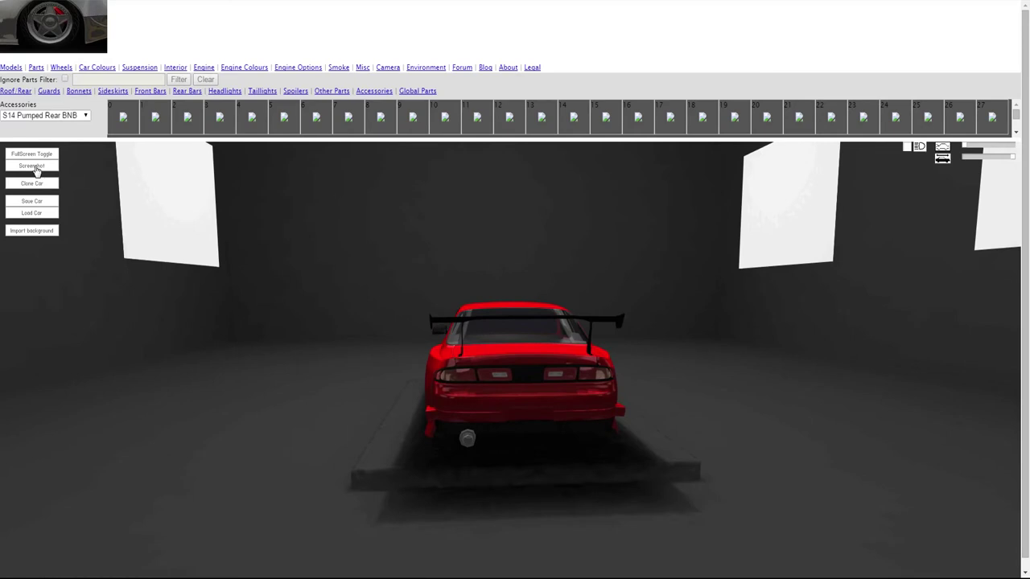
Open the Move Part position adjustments for the exhaust
click(471, 445)
click(467, 451)
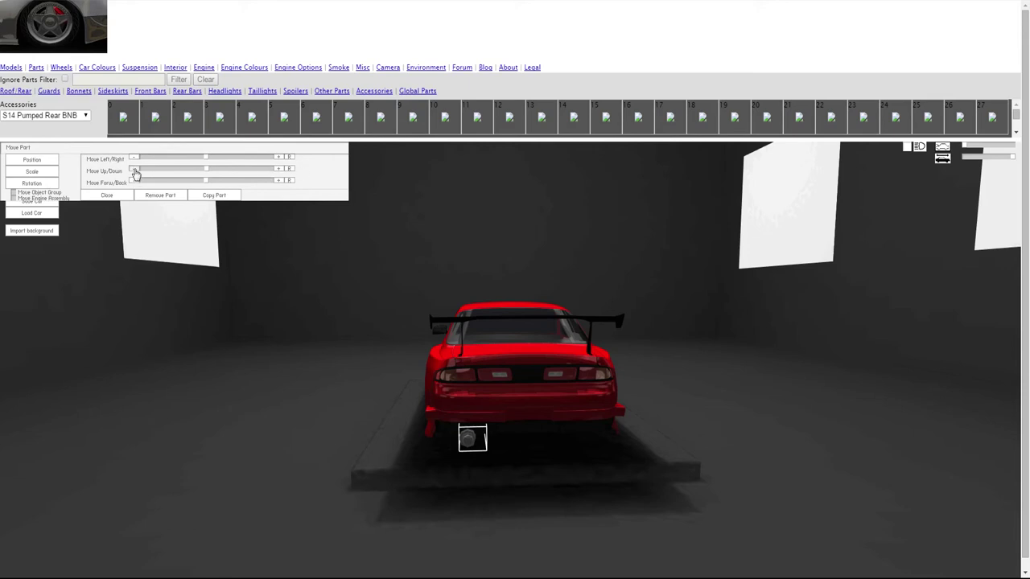
mouse_move(377, 224)
mouse_down()
mouse_move(470, 340)
mouse_move(462, 412)
mouse_up()
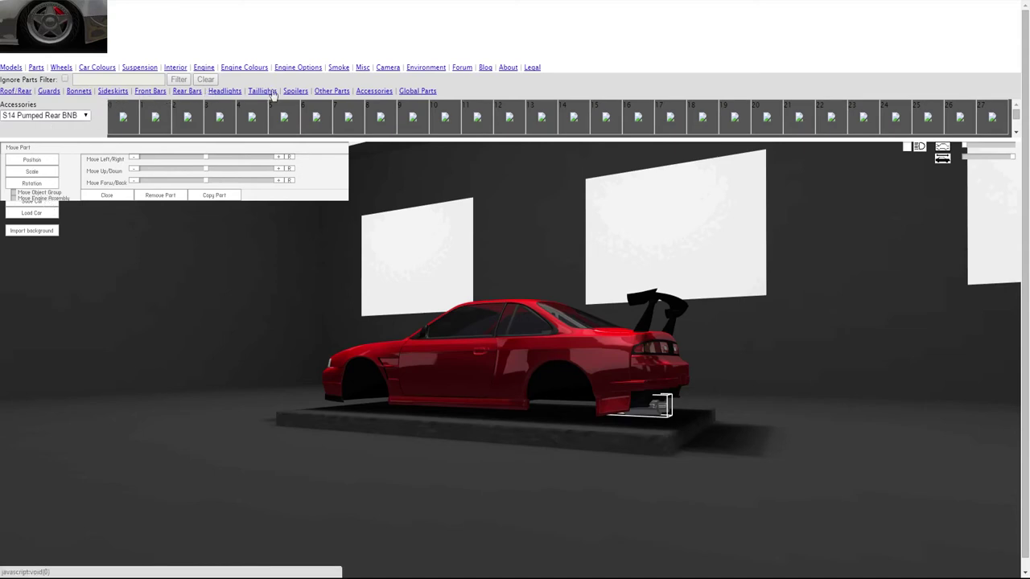
Switch the rear accessory back to S14 Pumped Rear and view it from the rear-left
click(338, 93)
click(378, 92)
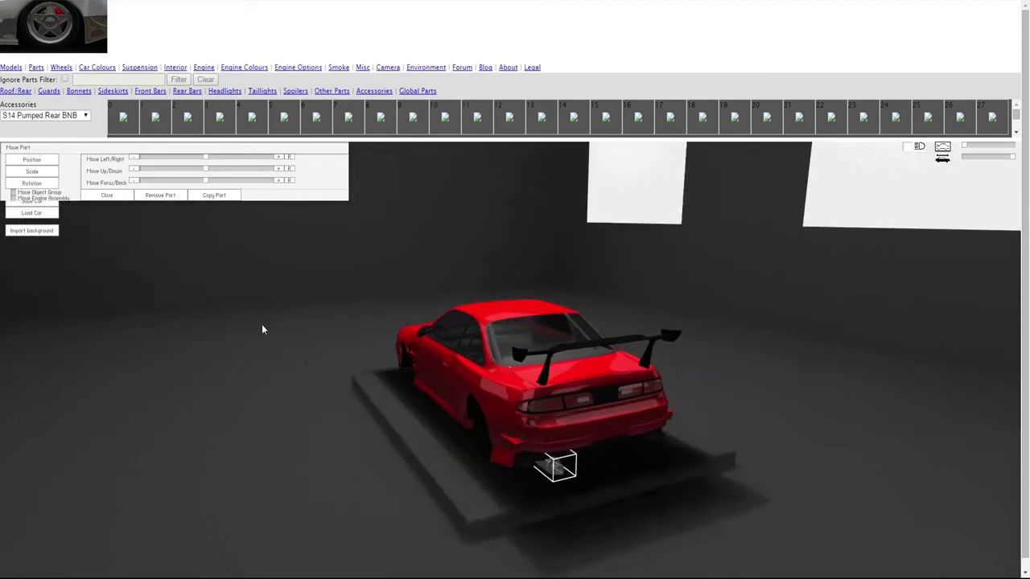
click(44, 115)
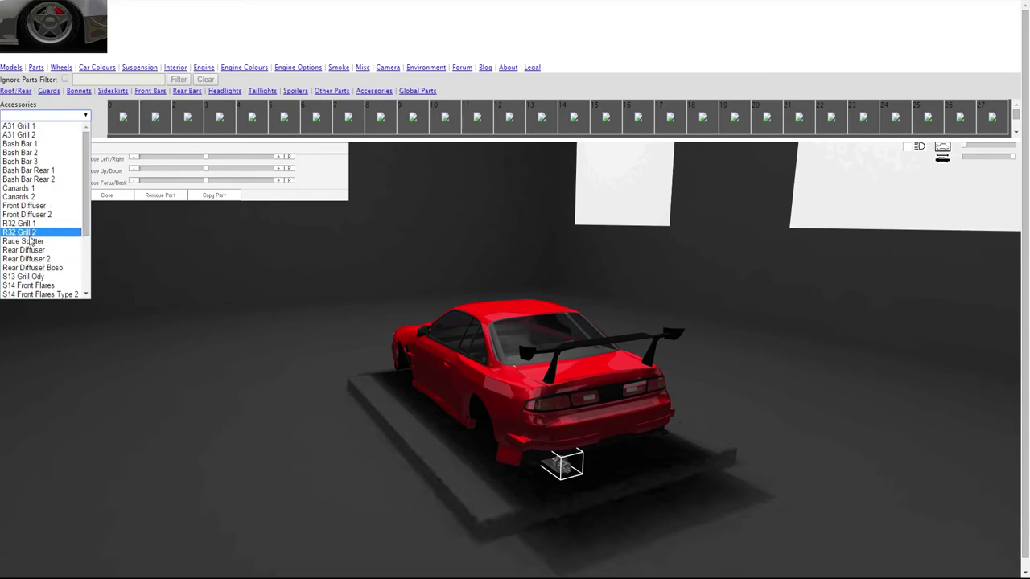
scroll(29, 241, down, 3)
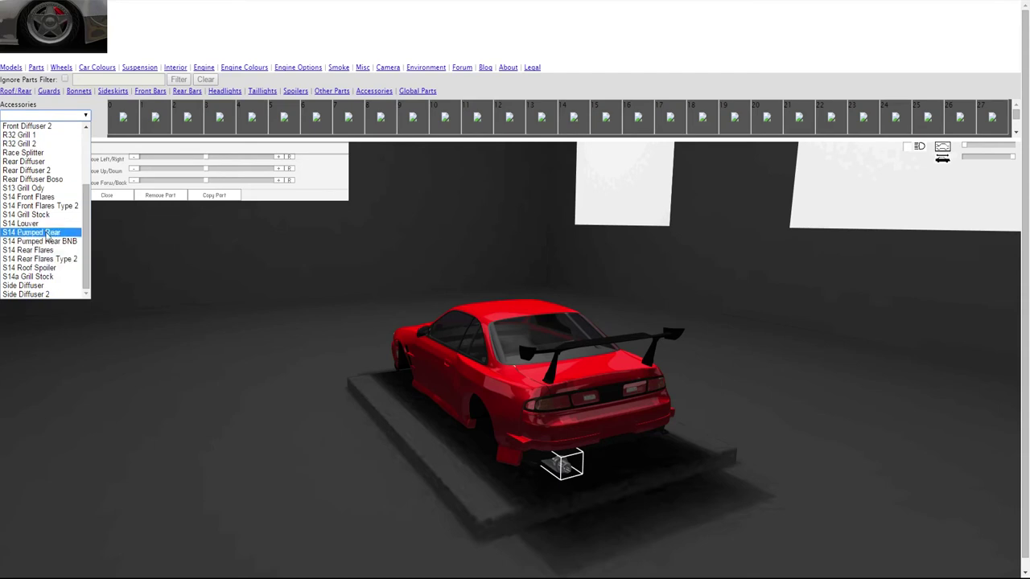
click(52, 234)
mouse_move(320, 292)
mouse_down()
mouse_move(287, 287)
mouse_move(418, 278)
mouse_move(494, 292)
mouse_move(502, 324)
mouse_move(529, 332)
mouse_move(565, 310)
mouse_move(890, 301)
mouse_up()
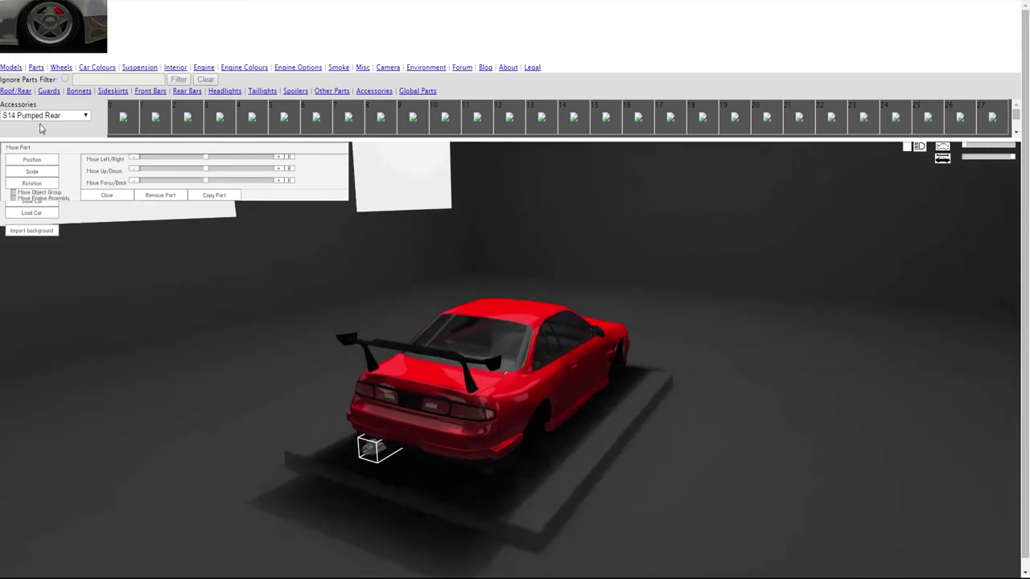
click(44, 115)
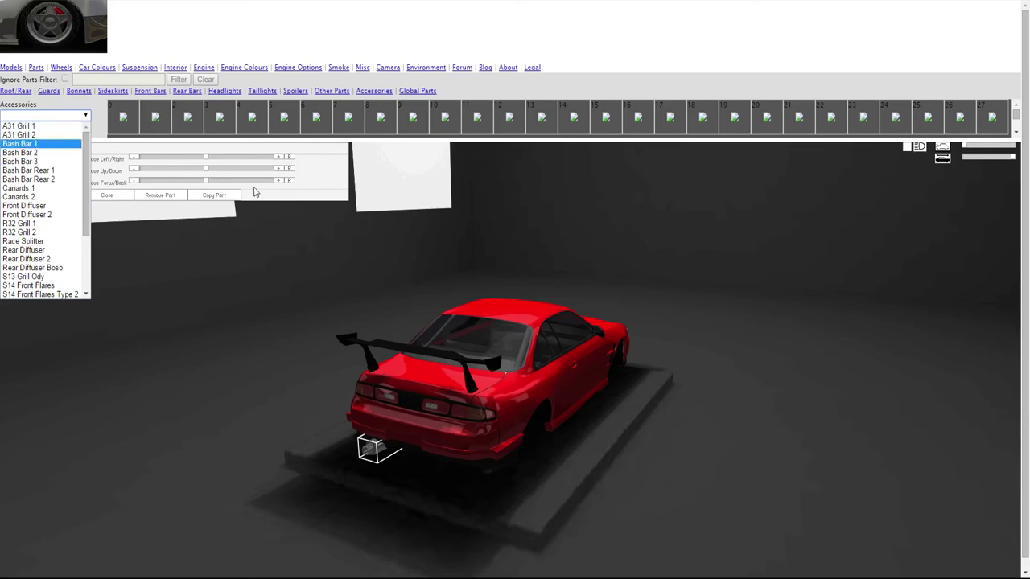
Try the S14a Grill Stock, then fit the S14 Grill Stock grille
click(24, 135)
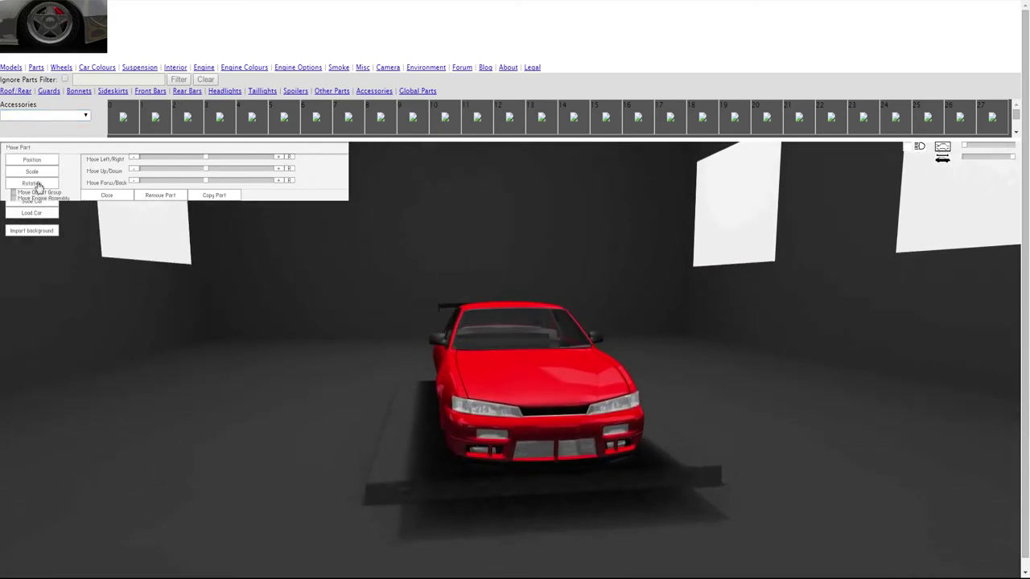
click(42, 117)
scroll(40, 208, down, 3)
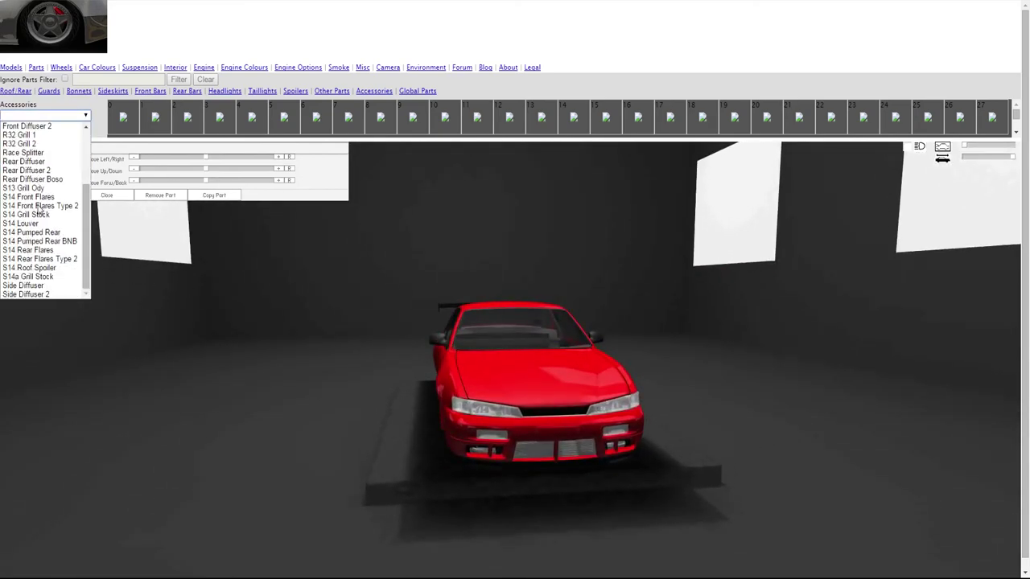
click(49, 278)
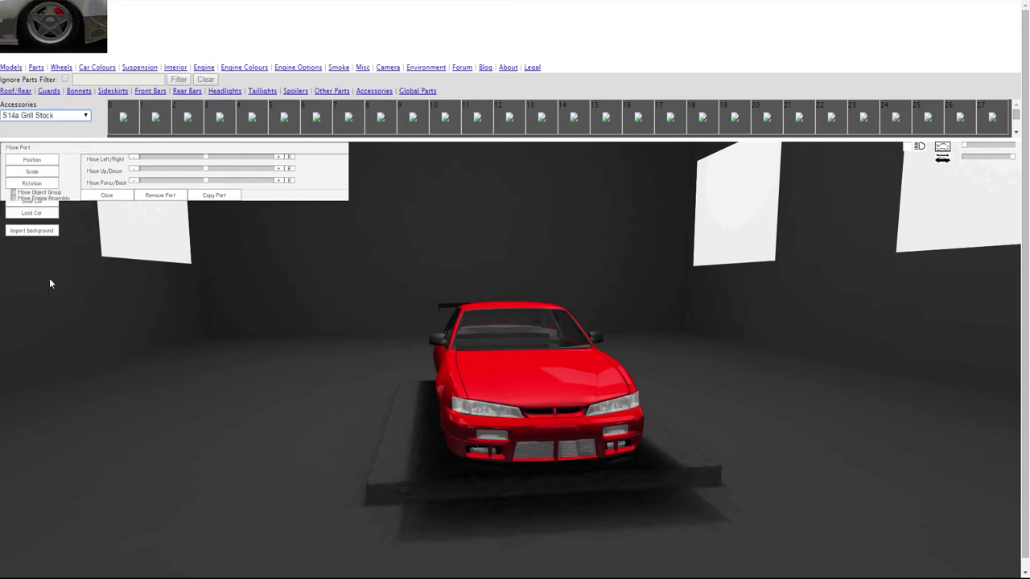
mouse_move(96, 349)
mouse_down()
mouse_move(102, 362)
mouse_move(18, 212)
mouse_up()
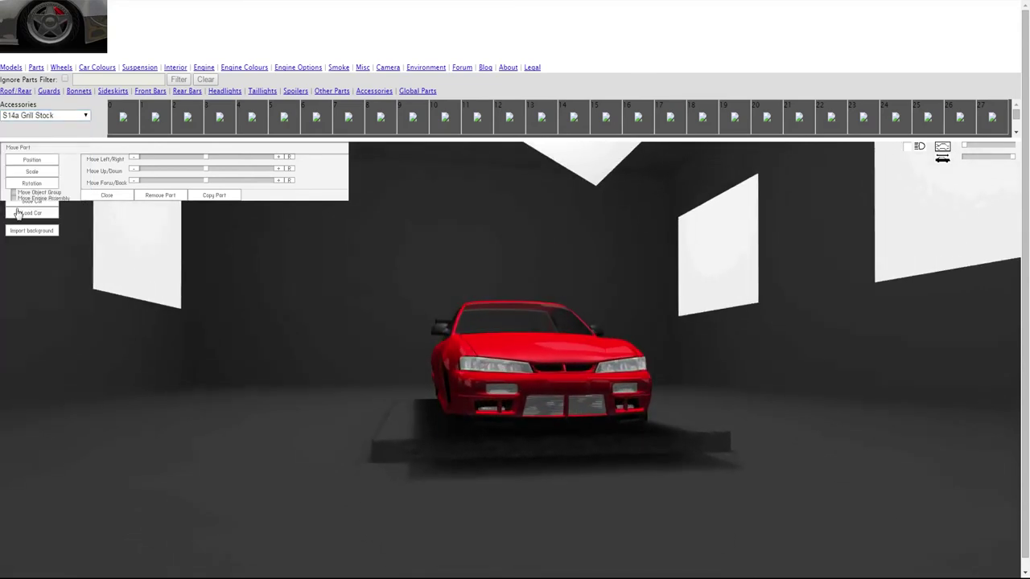
click(50, 115)
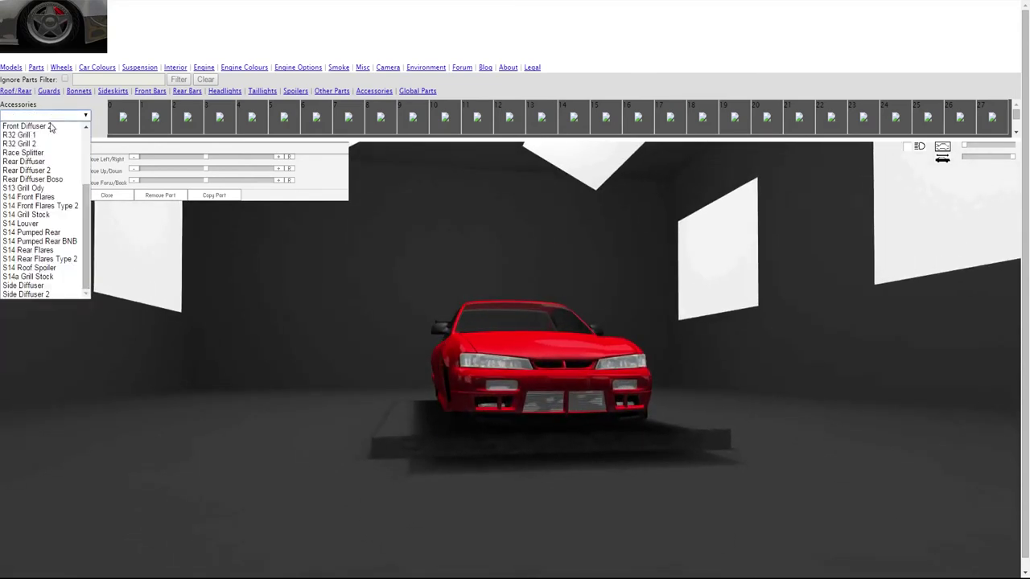
click(55, 215)
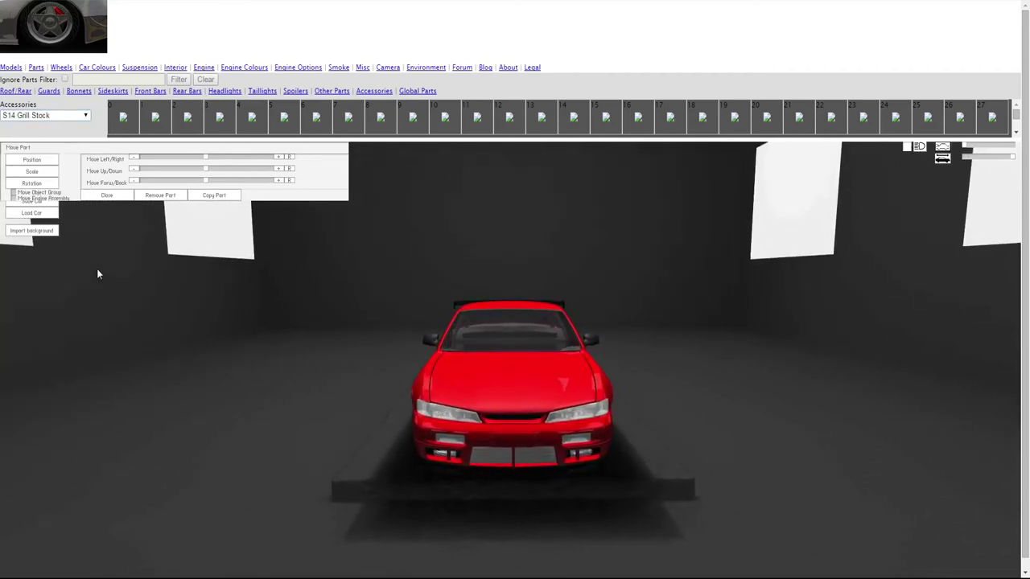
Try the A31 Grill 1, then return to S14 Grill Stock and view from front-left
click(43, 118)
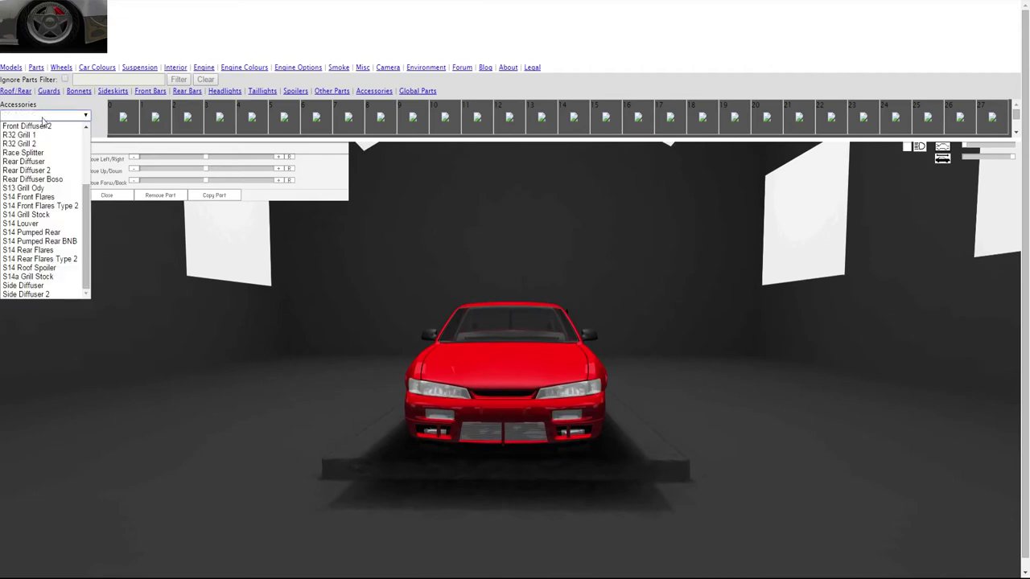
scroll(40, 241, up, 3)
click(28, 126)
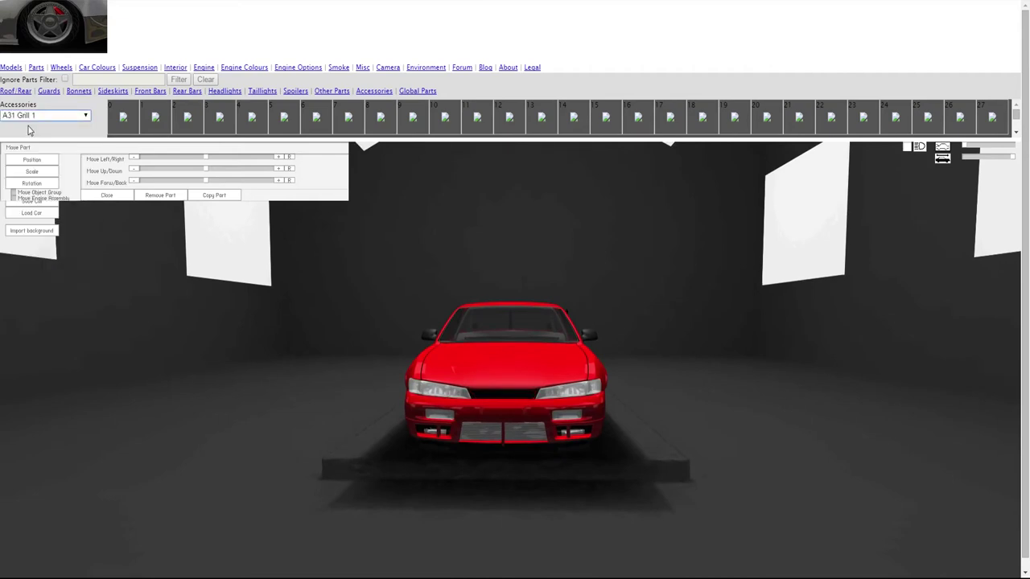
click(39, 119)
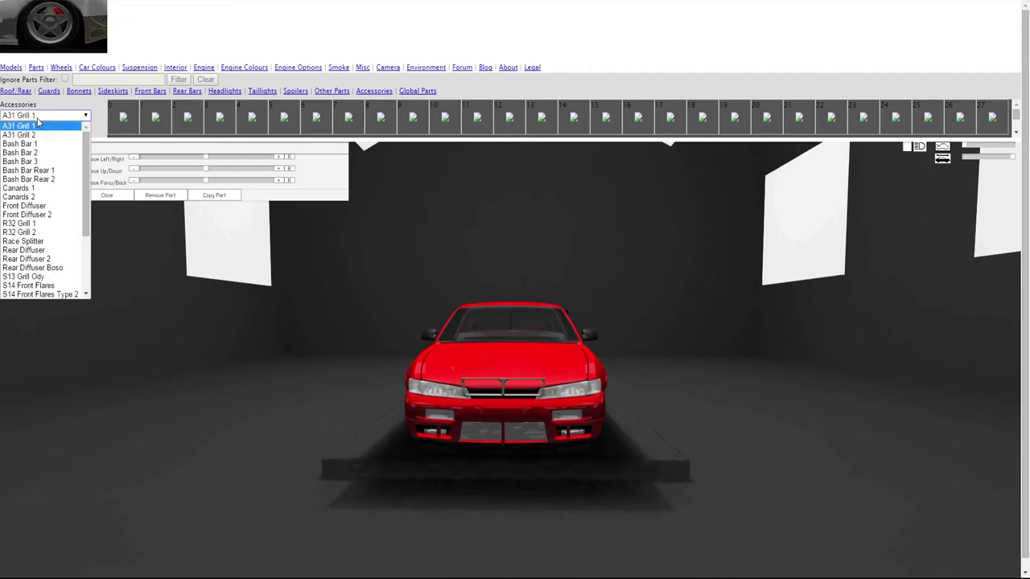
scroll(54, 232, down, 3)
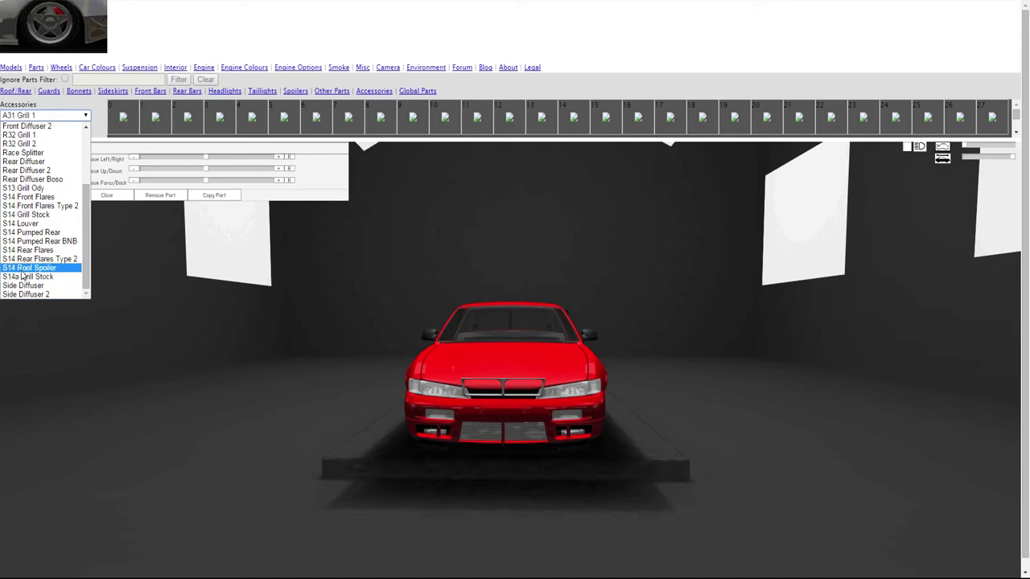
click(25, 215)
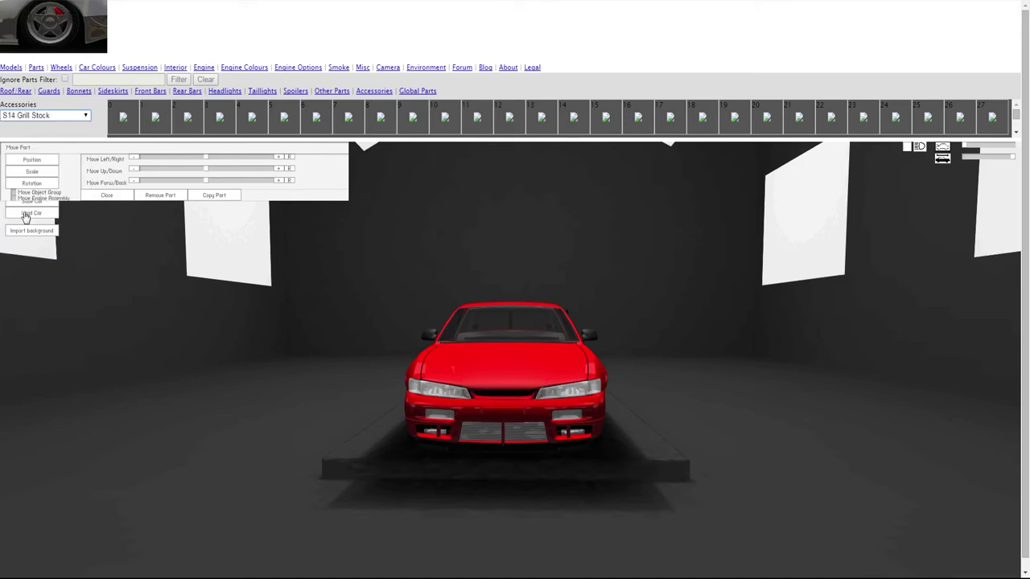
mouse_move(237, 267)
mouse_down()
mouse_move(370, 275)
mouse_move(406, 255)
mouse_move(169, 268)
mouse_up()
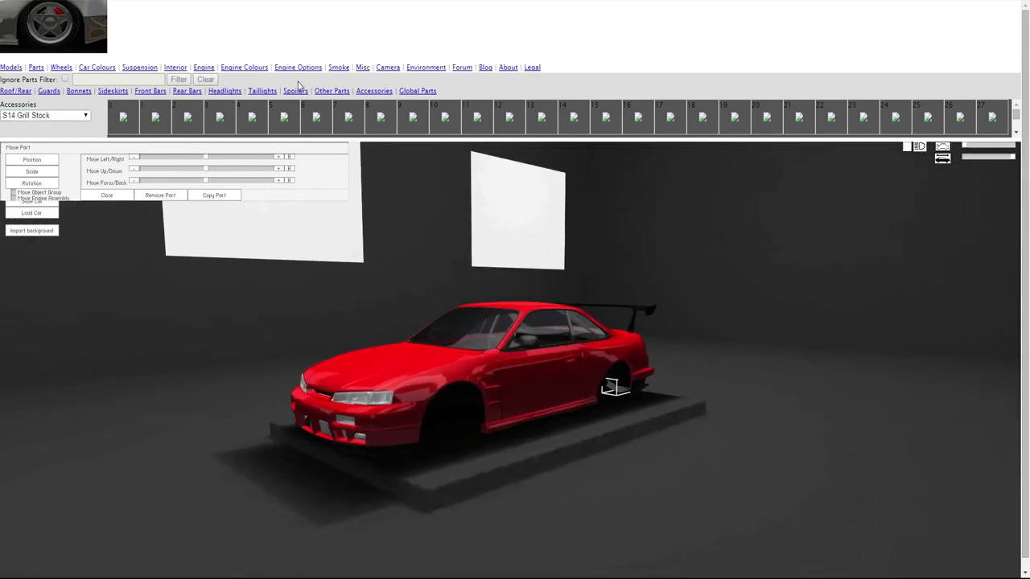
click(79, 115)
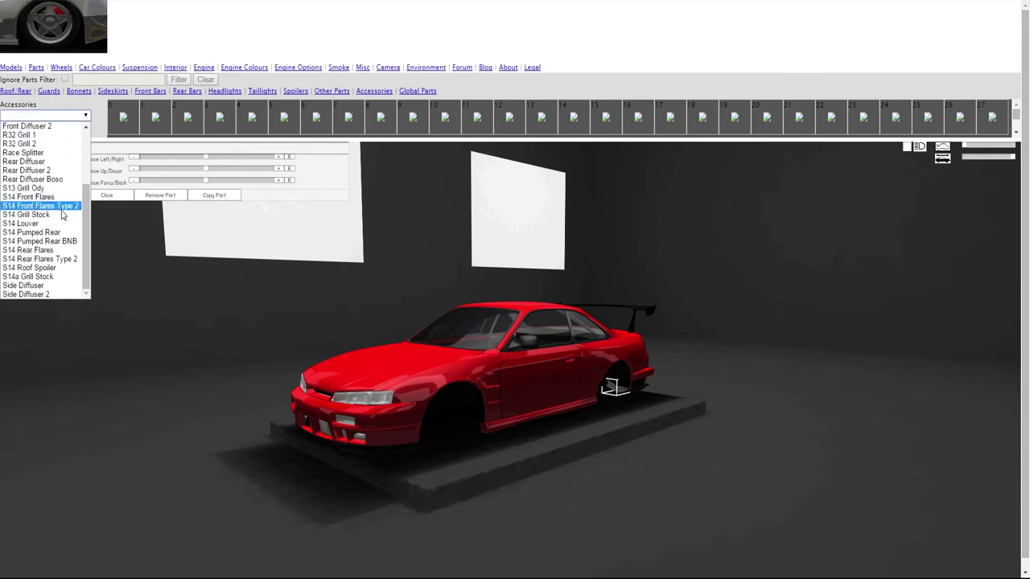
click(33, 287)
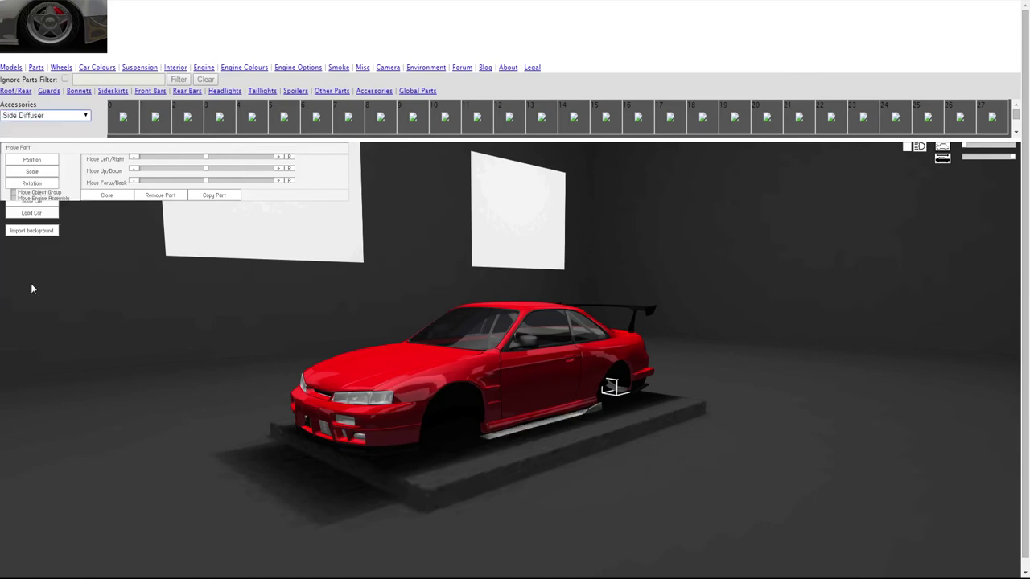
click(48, 115)
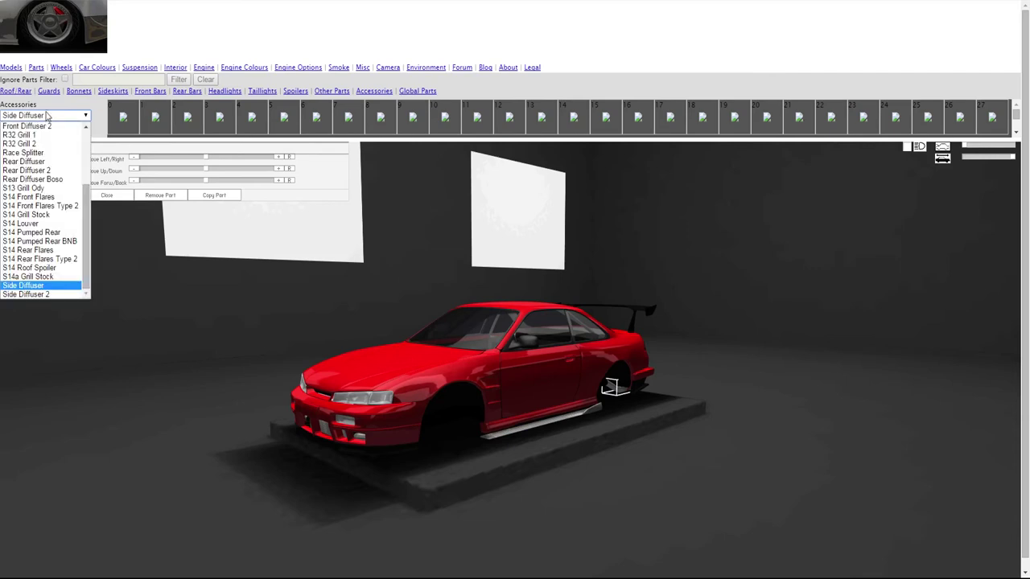
click(54, 286)
click(511, 435)
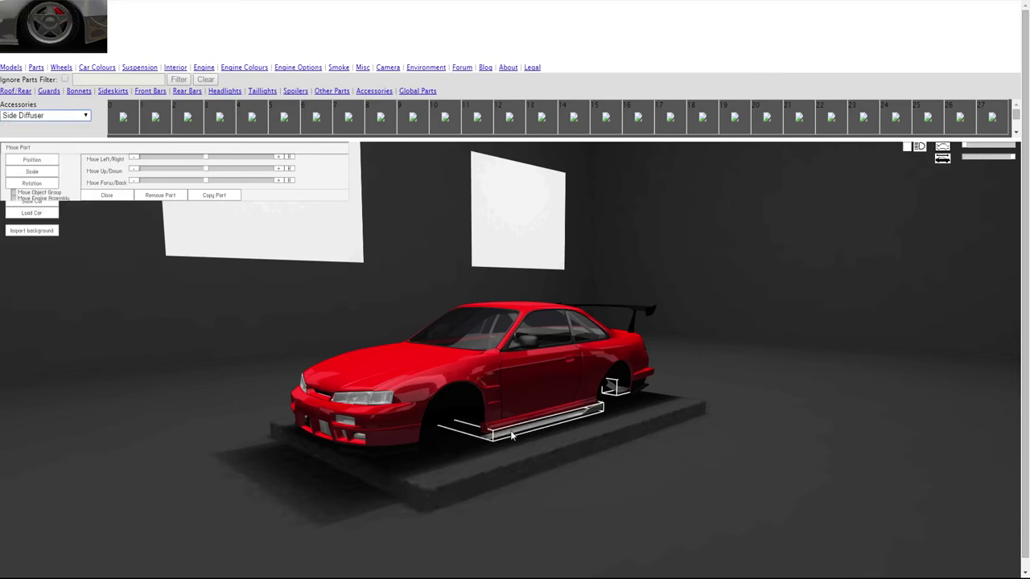
right_click(511, 435)
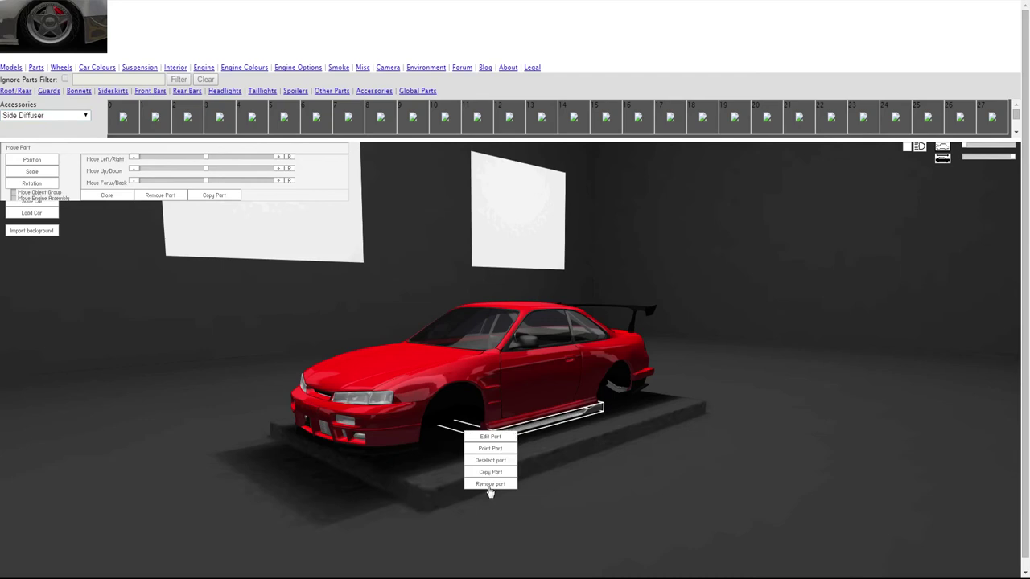
click(490, 484)
mouse_move(459, 453)
mouse_down()
mouse_move(492, 452)
mouse_move(496, 472)
mouse_move(521, 470)
mouse_move(303, 446)
mouse_move(229, 392)
mouse_move(83, 416)
mouse_up()
click(46, 116)
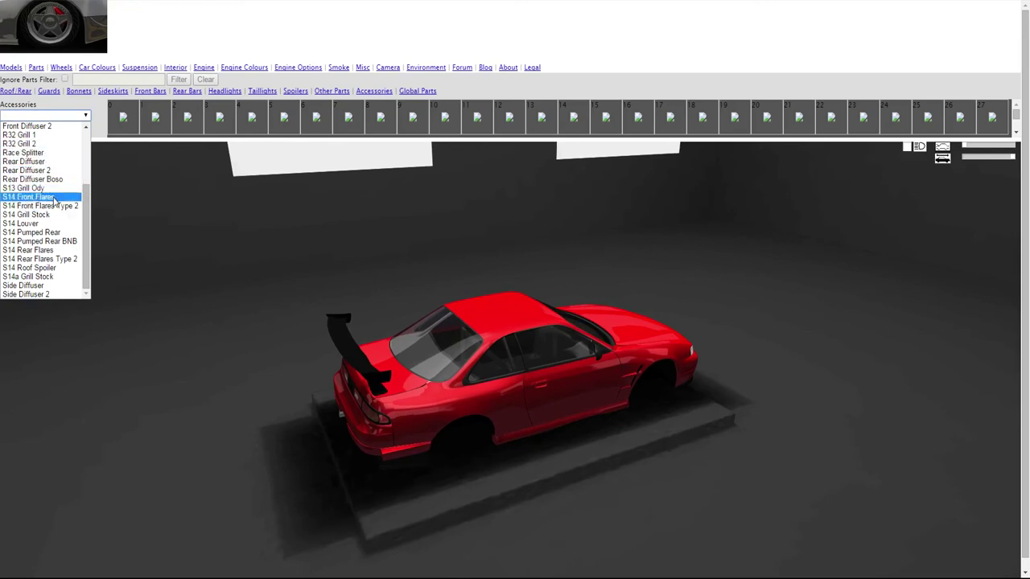
click(47, 225)
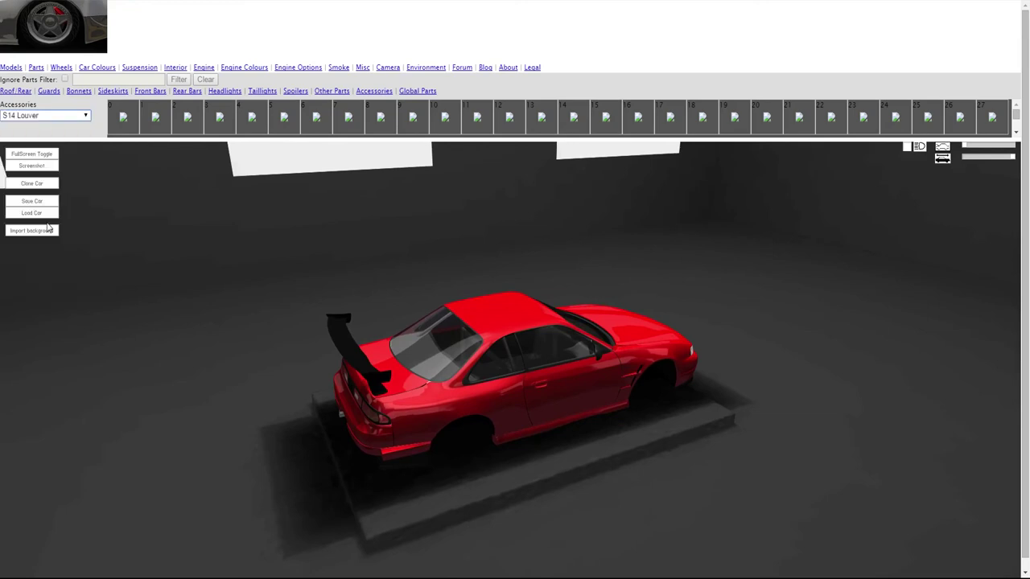
mouse_move(419, 287)
mouse_down()
mouse_move(694, 285)
mouse_move(697, 317)
mouse_move(707, 320)
mouse_move(664, 302)
mouse_up()
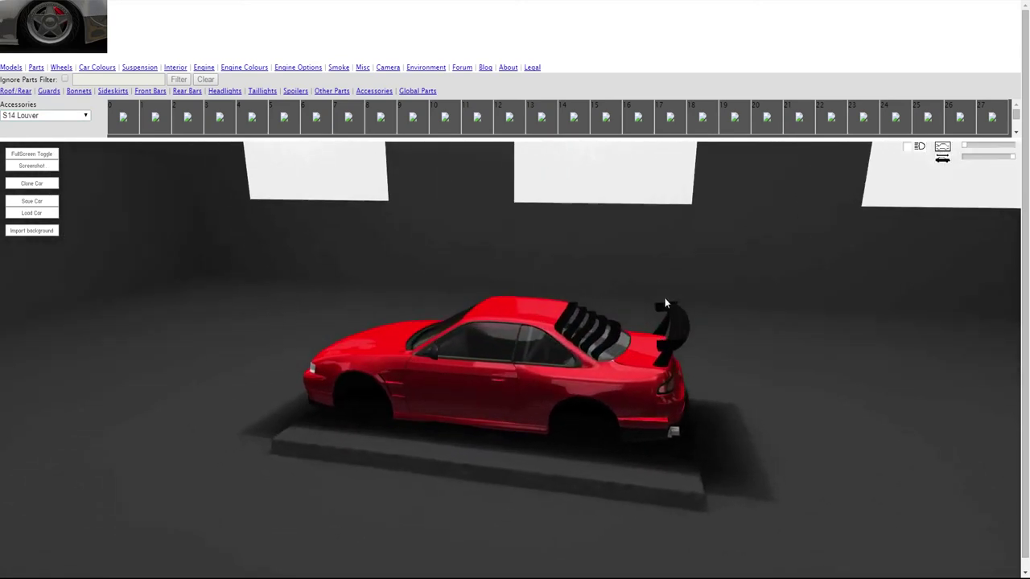
click(613, 329)
click(587, 378)
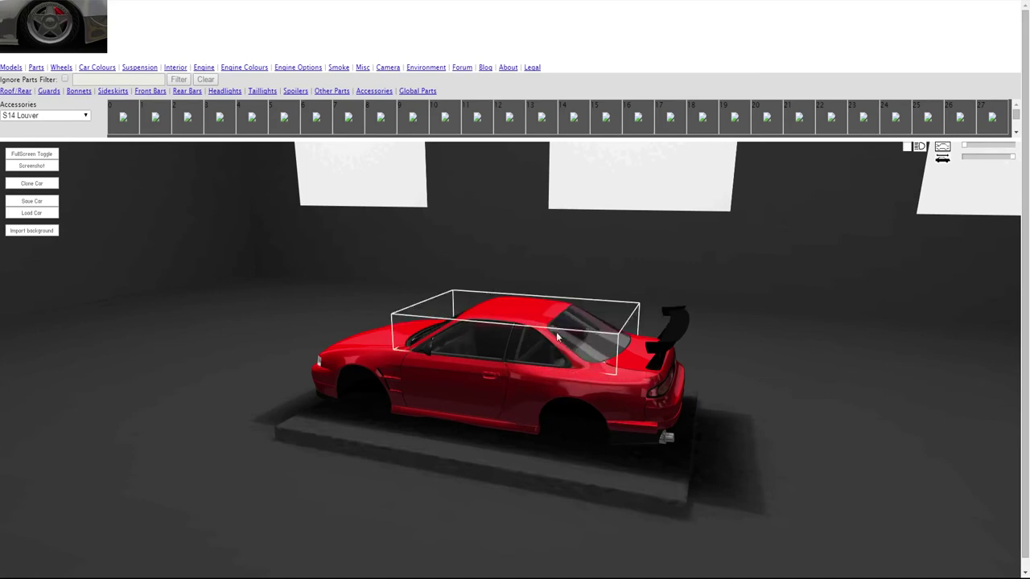
mouse_move(587, 378)
mouse_down()
mouse_move(368, 384)
mouse_move(247, 403)
mouse_move(177, 381)
mouse_move(169, 345)
mouse_up()
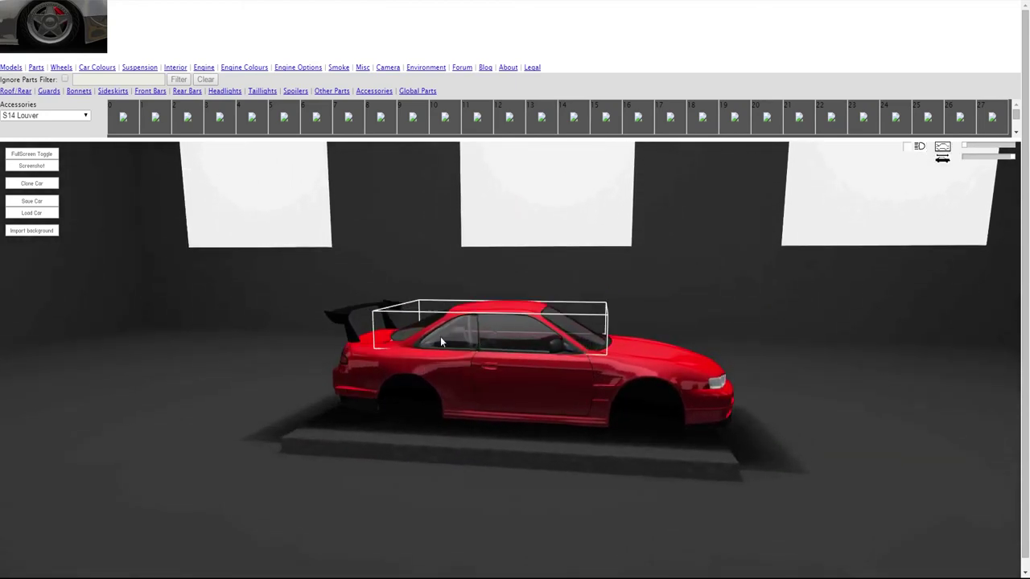
Darken the roof paint to near-black, then reset it back to red
click(441, 332)
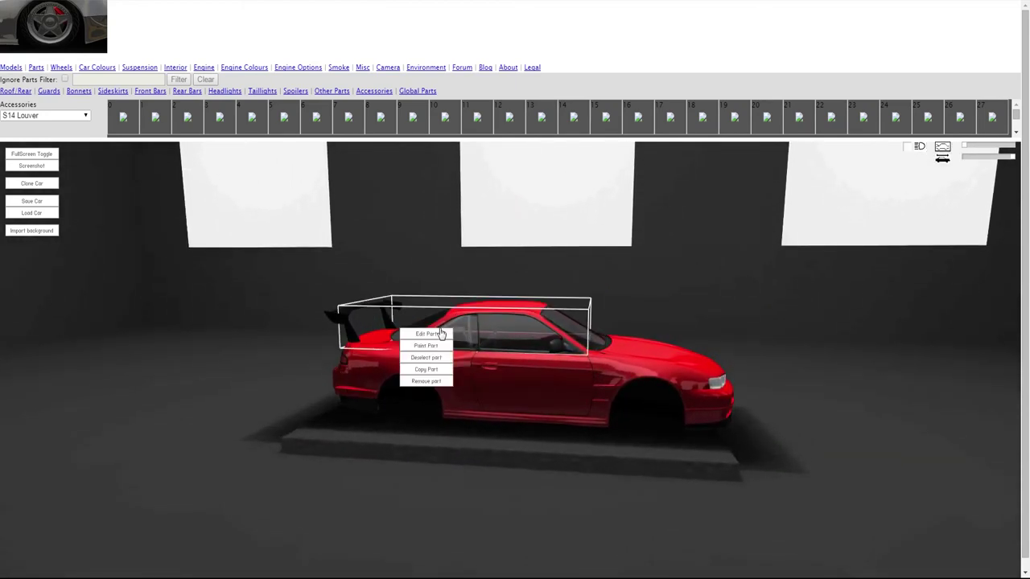
click(433, 346)
drag(954, 203, 964, 258)
click(1004, 298)
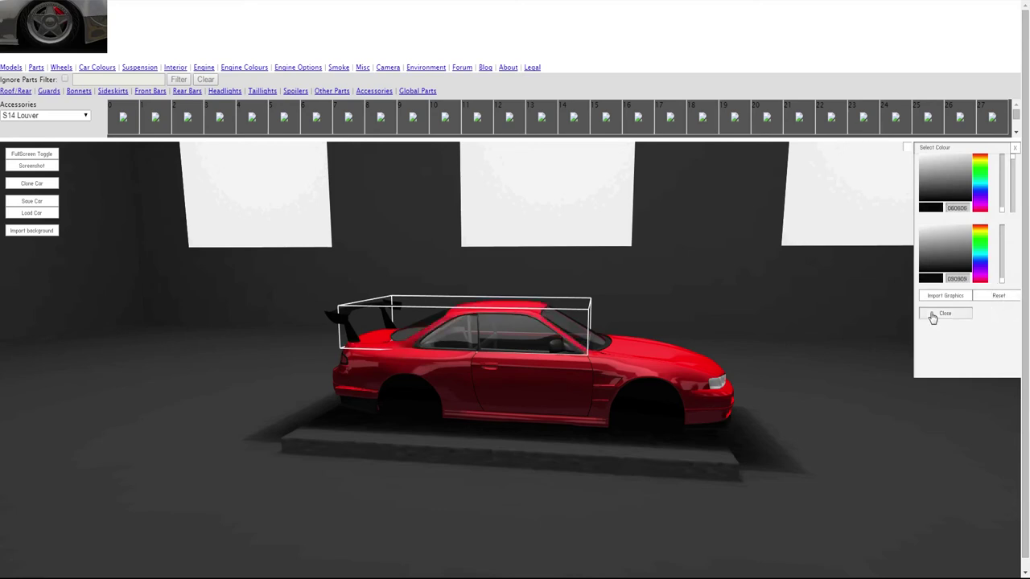
click(931, 315)
Repaint the roof near-black and make its windows see-through to show the interior
click(463, 336)
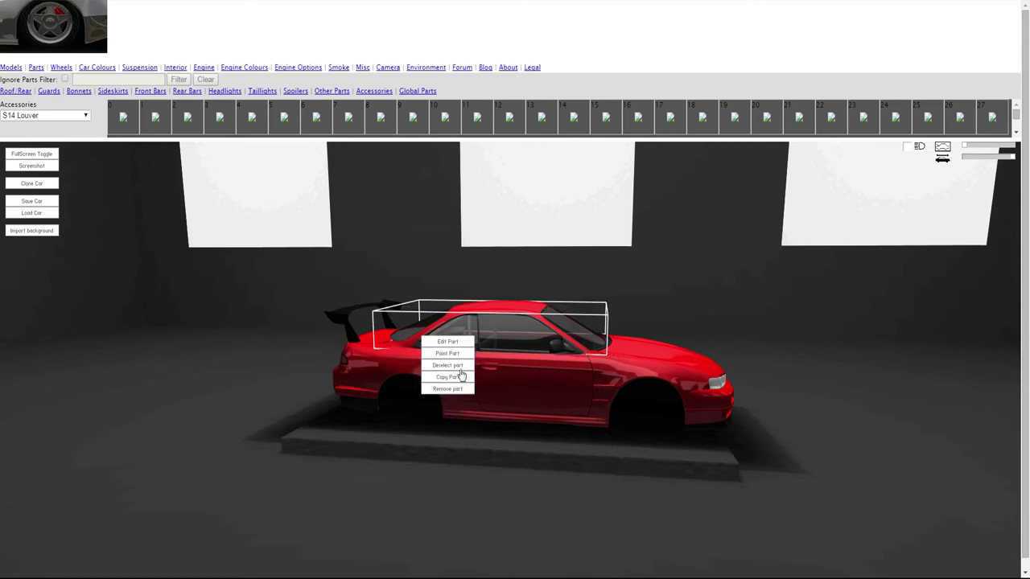
click(452, 354)
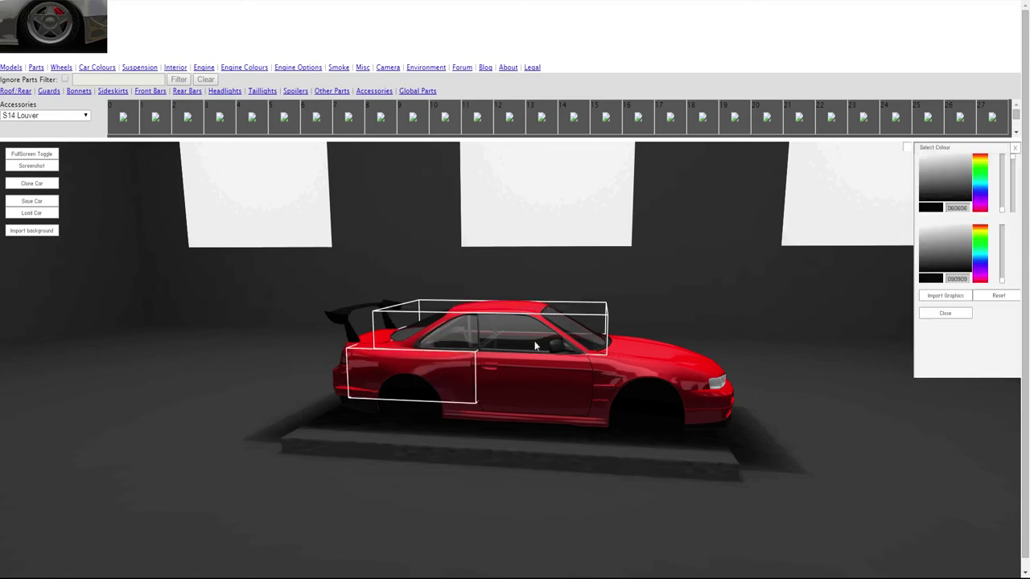
click(948, 208)
click(980, 262)
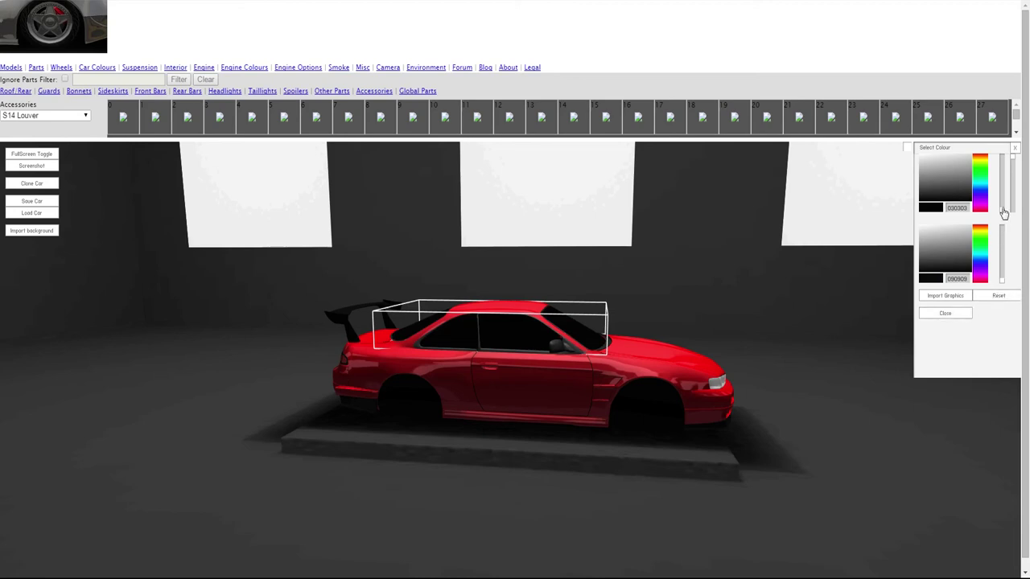
mouse_move(1003, 211)
mouse_down()
mouse_move(1002, 157)
mouse_move(1000, 196)
mouse_up()
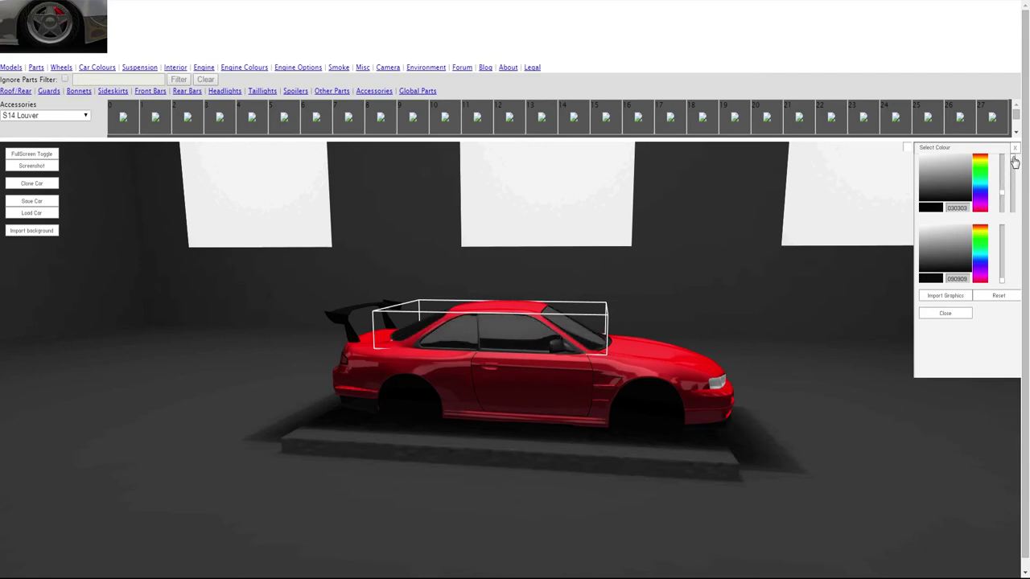
drag(1014, 162, 1010, 233)
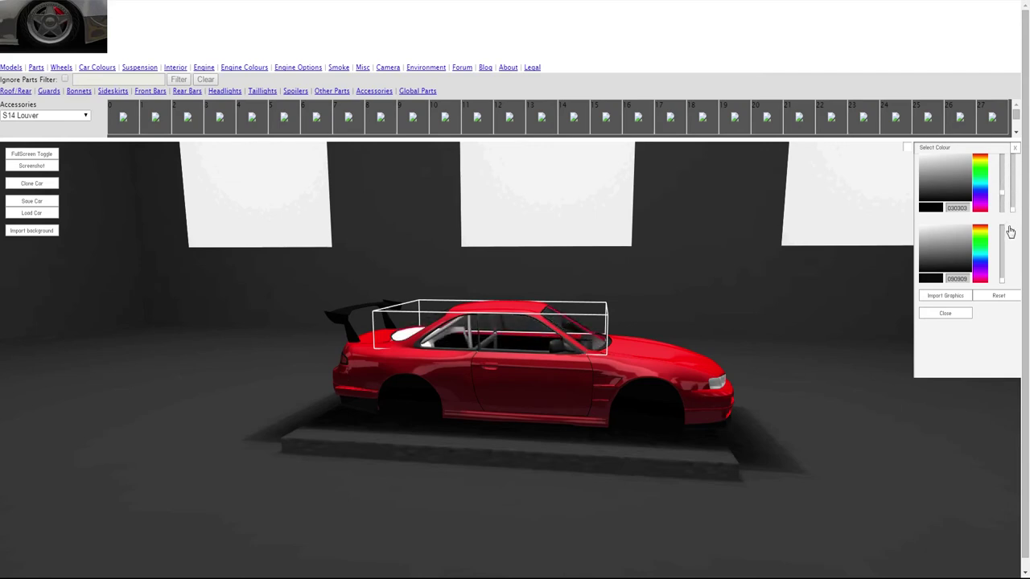
Make the roof nearly transparent to expose the cage, then reset its colour to match the body
right_click(453, 336)
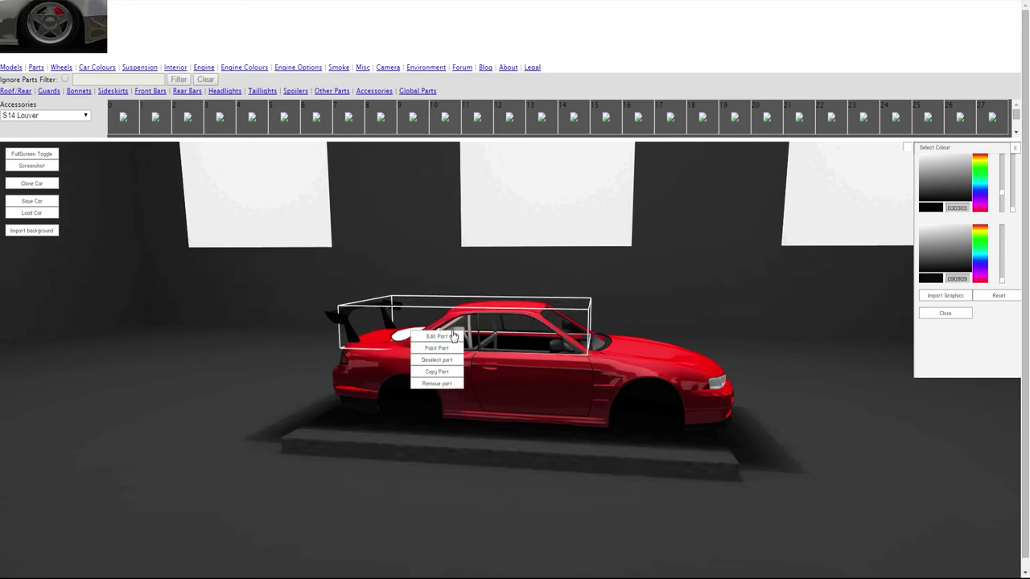
click(1016, 213)
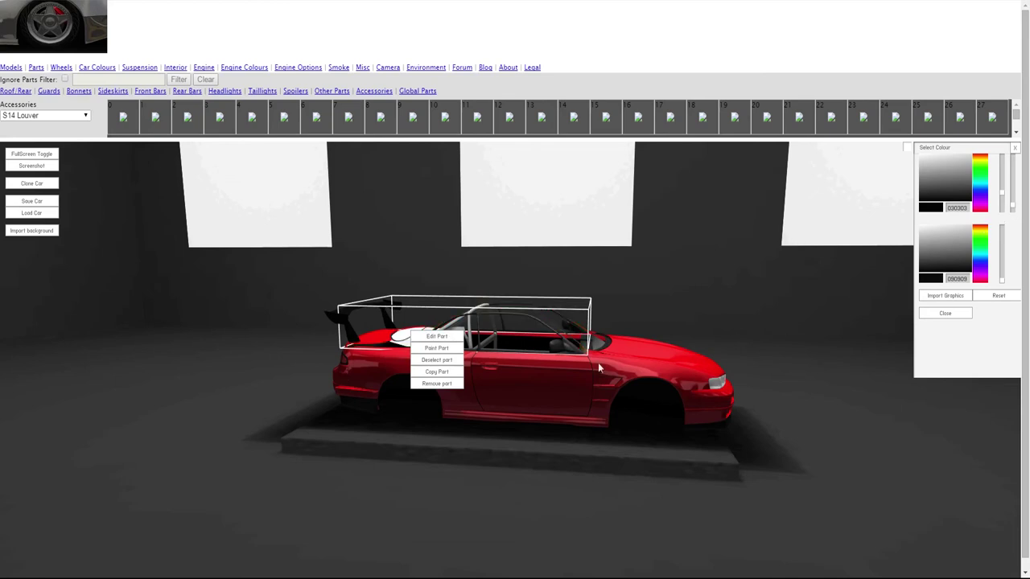
click(434, 349)
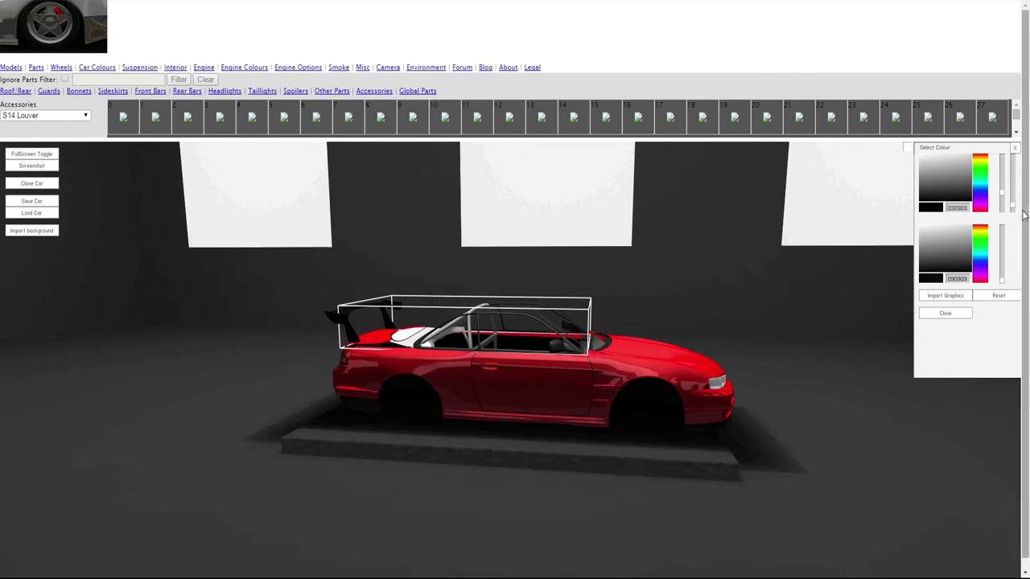
drag(1013, 206, 1021, 154)
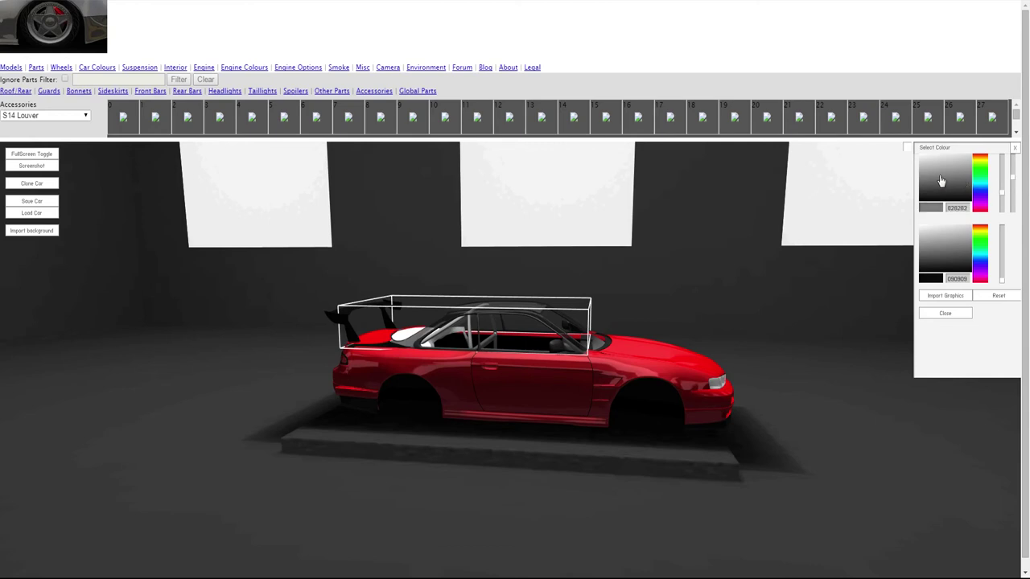
click(965, 197)
click(1002, 297)
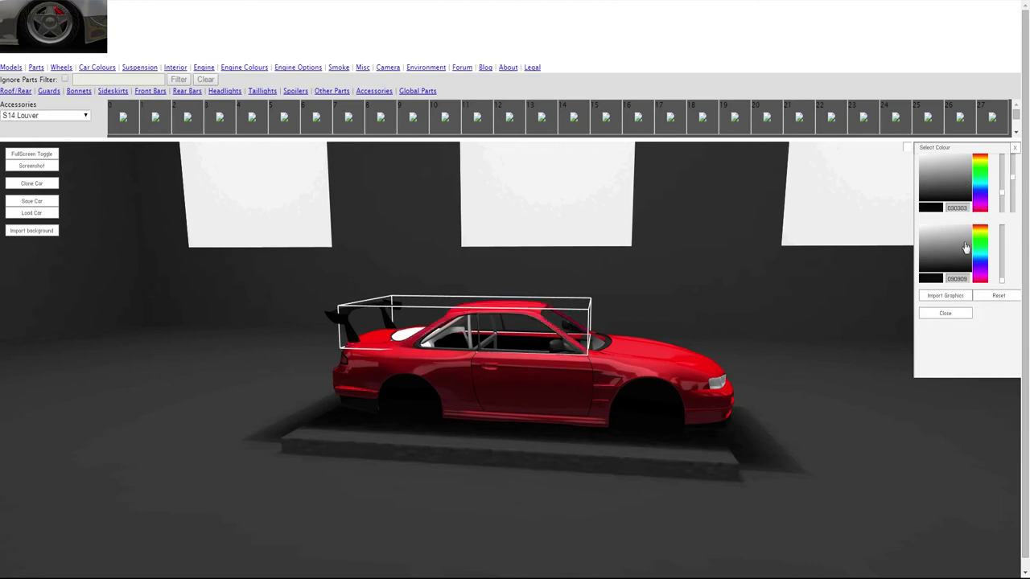
Paint the roll cage, returning its shade to white, and view the car from the rear
right_click(460, 335)
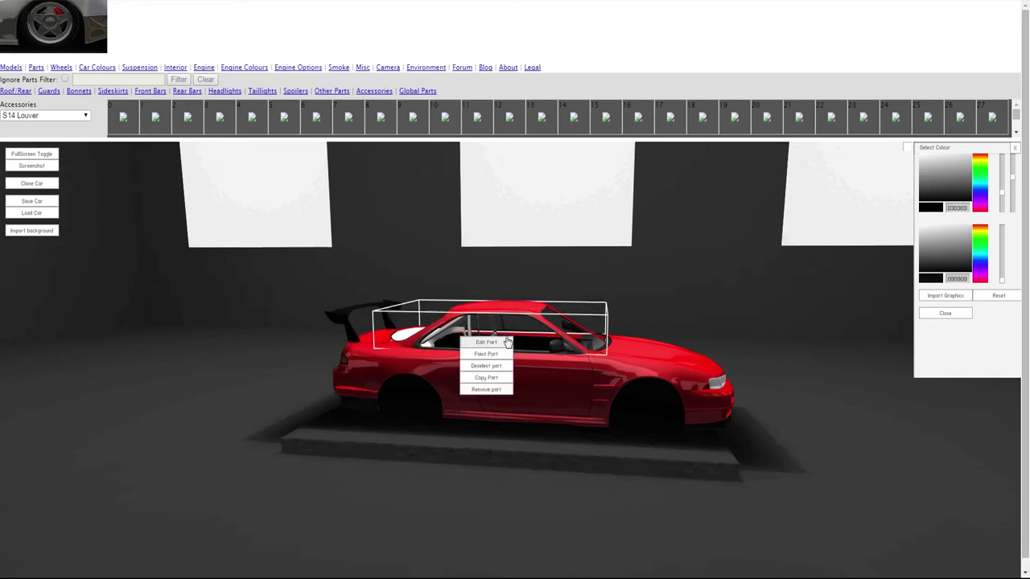
click(499, 350)
right_click(499, 350)
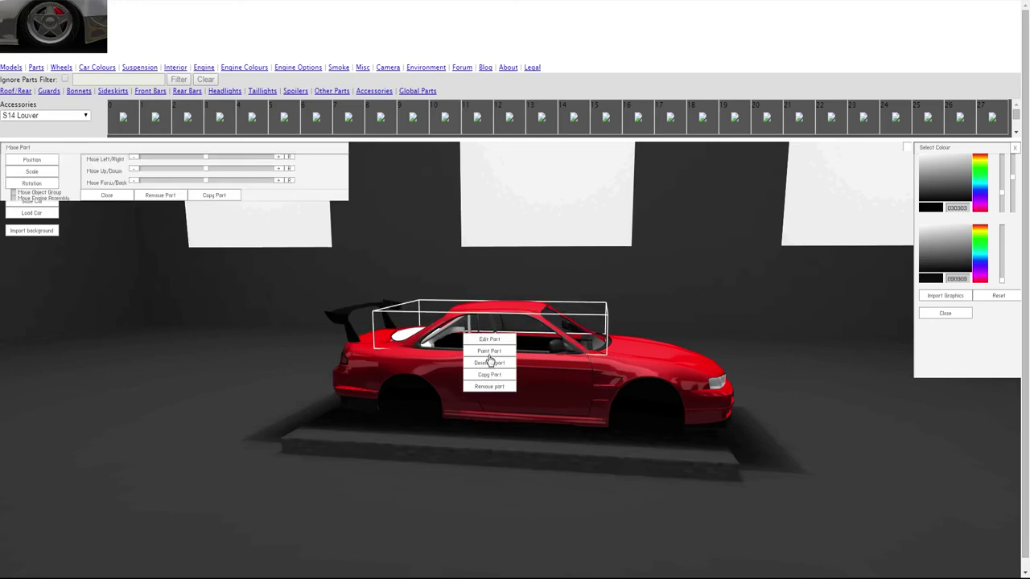
click(489, 354)
click(1013, 185)
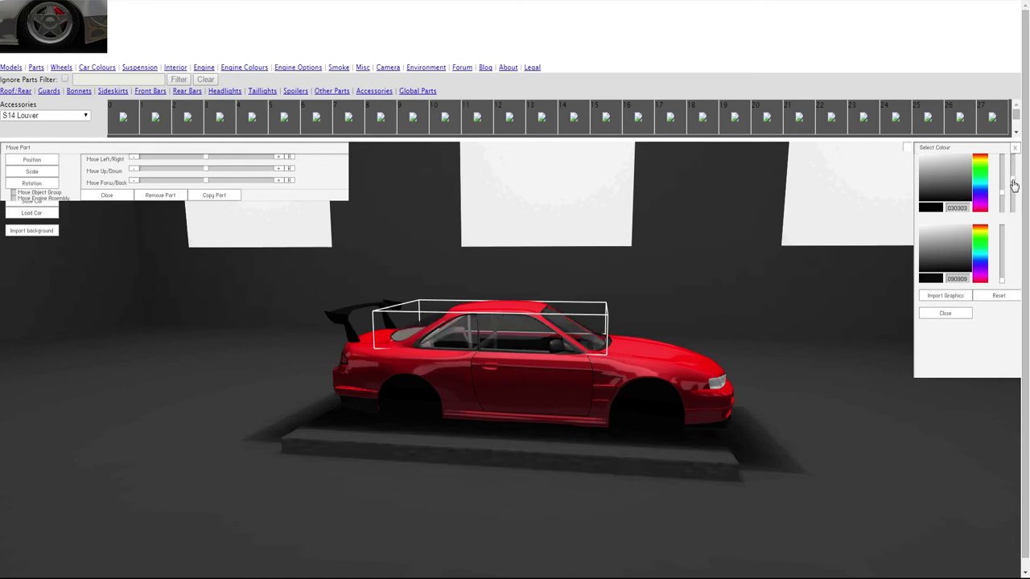
mouse_move(1013, 190)
mouse_down()
mouse_move(1004, 219)
mouse_move(1012, 169)
mouse_move(1006, 190)
mouse_up()
mouse_move(692, 241)
mouse_down()
mouse_move(626, 254)
mouse_move(559, 223)
mouse_move(416, 223)
mouse_up()
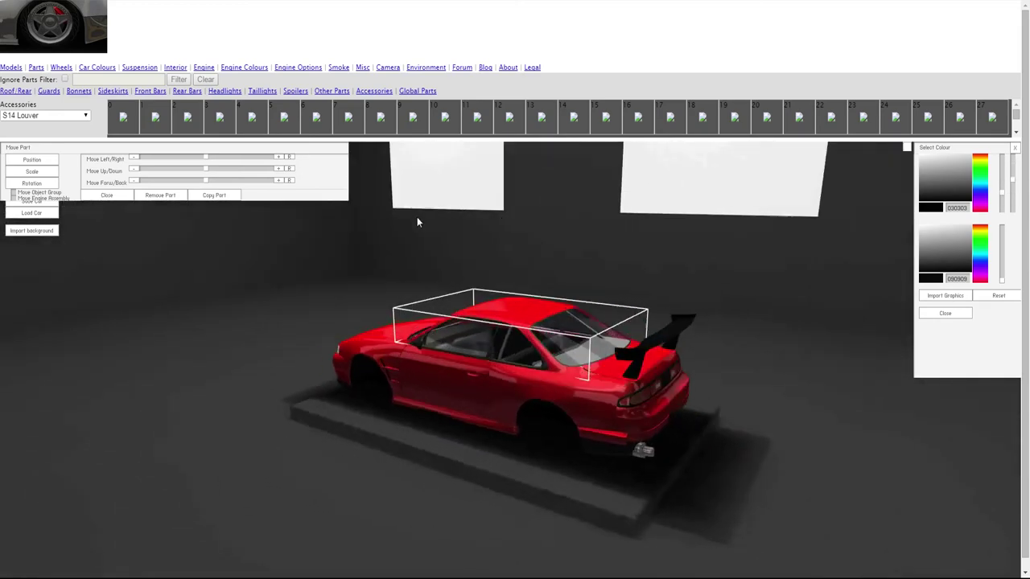
click(413, 93)
Browse the Global Parts list without choosing, orbit to a front-left angle, then go to Roof/Rear
click(26, 117)
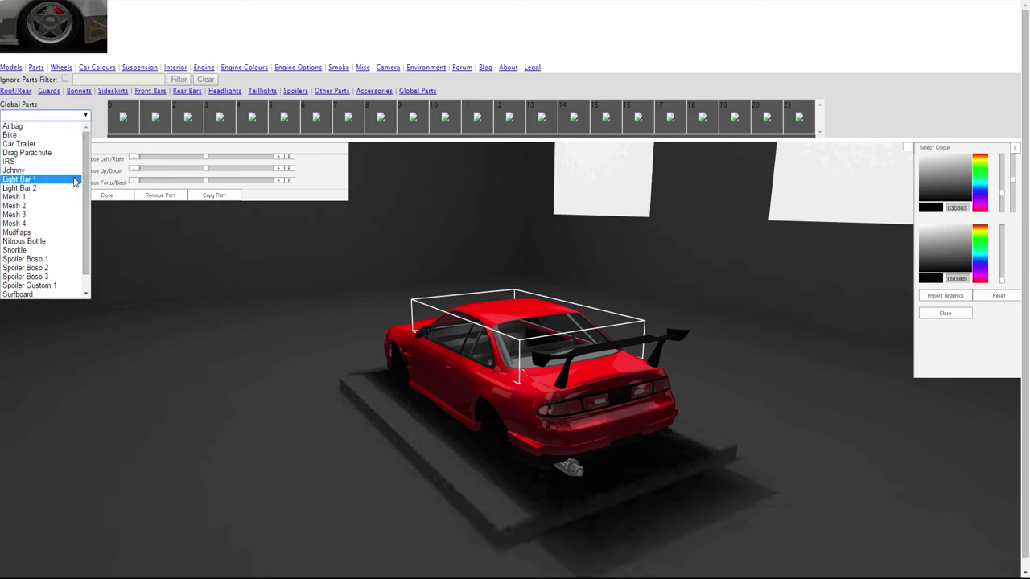
scroll(71, 185, down, 1)
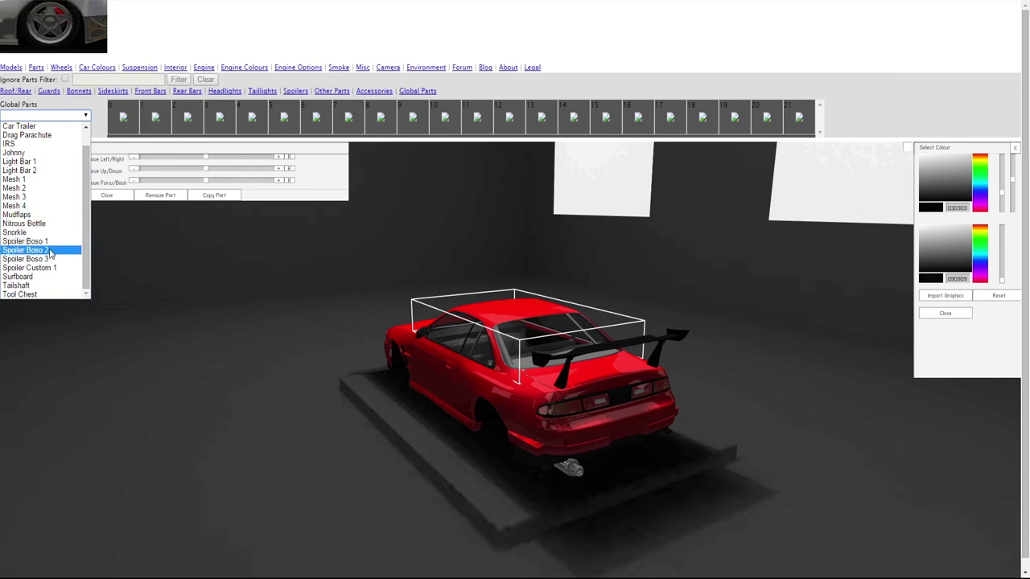
mouse_move(107, 258)
mouse_down()
mouse_move(395, 258)
mouse_move(516, 244)
mouse_move(508, 264)
mouse_move(459, 273)
mouse_move(379, 245)
mouse_move(339, 260)
mouse_up()
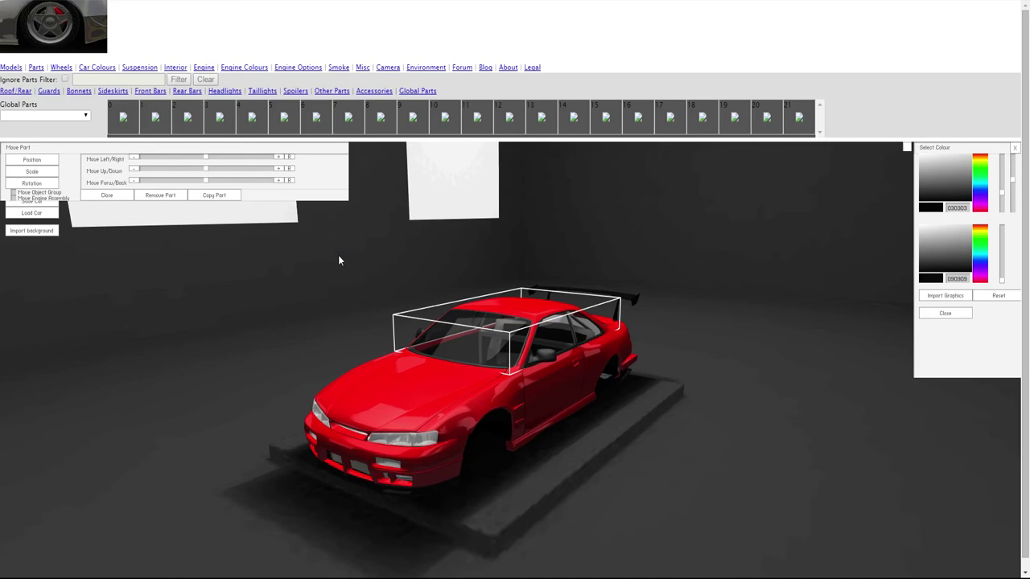
mouse_move(339, 260)
mouse_down()
mouse_move(319, 292)
mouse_move(329, 272)
mouse_move(318, 260)
mouse_up()
click(22, 91)
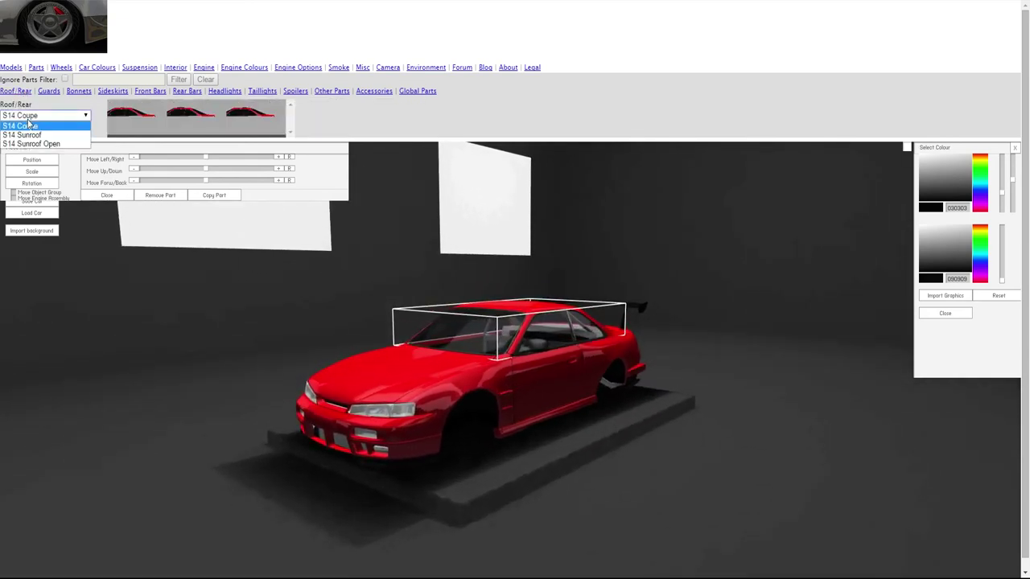
Keep S14 Coupe as the Roof/Rear choice and clear the current part selection
click(29, 129)
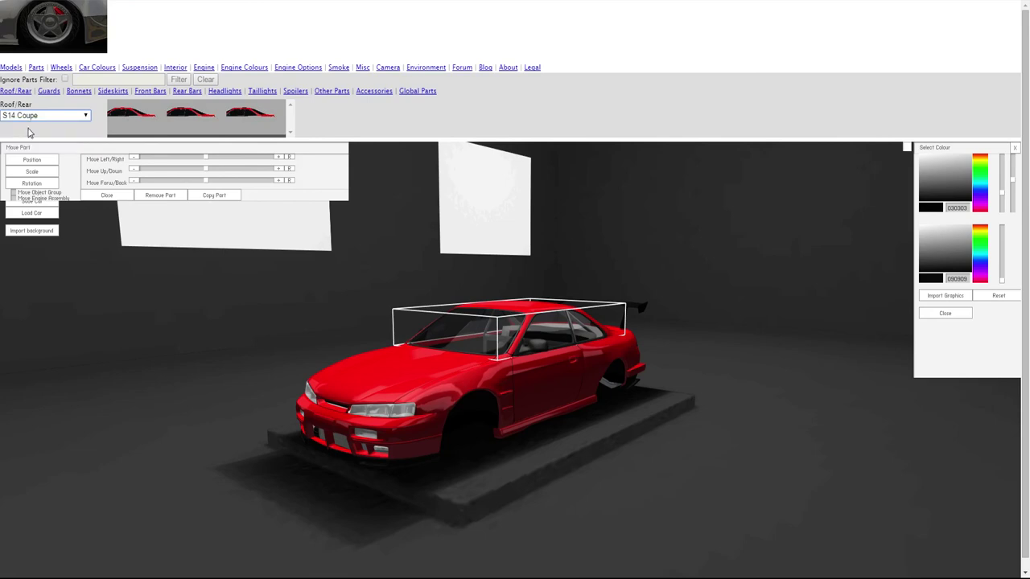
click(34, 118)
click(31, 129)
right_click(470, 327)
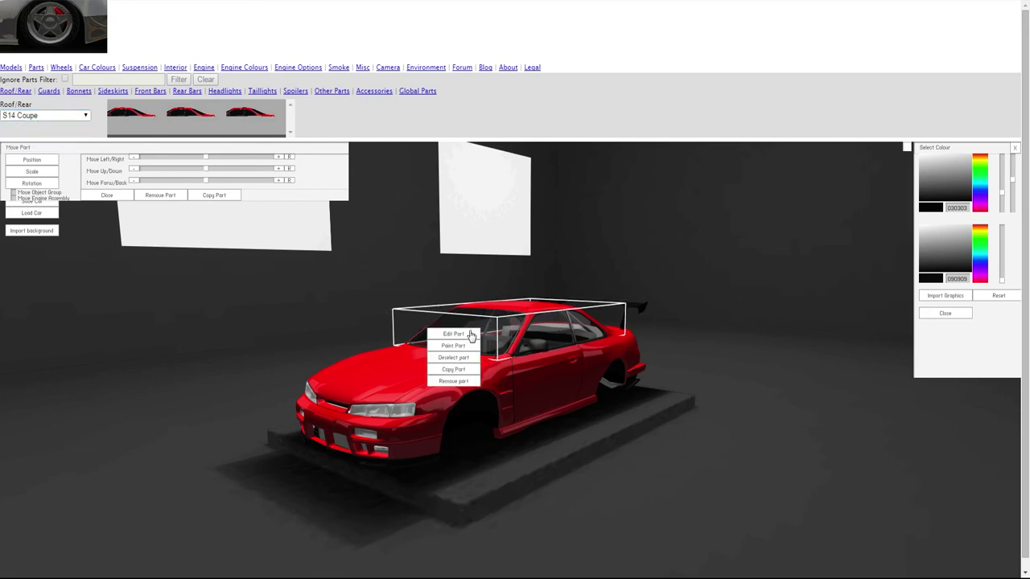
click(462, 385)
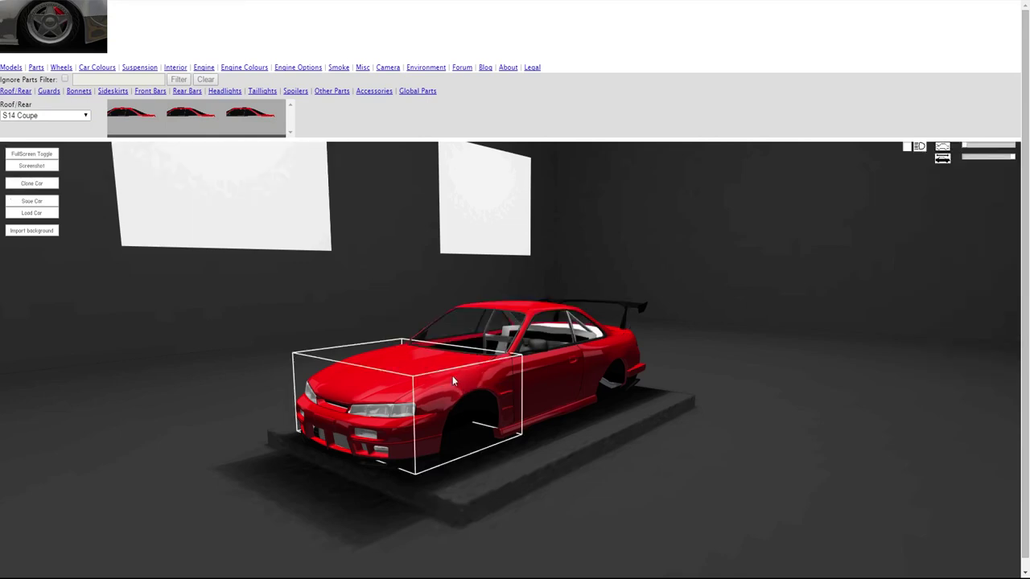
click(344, 254)
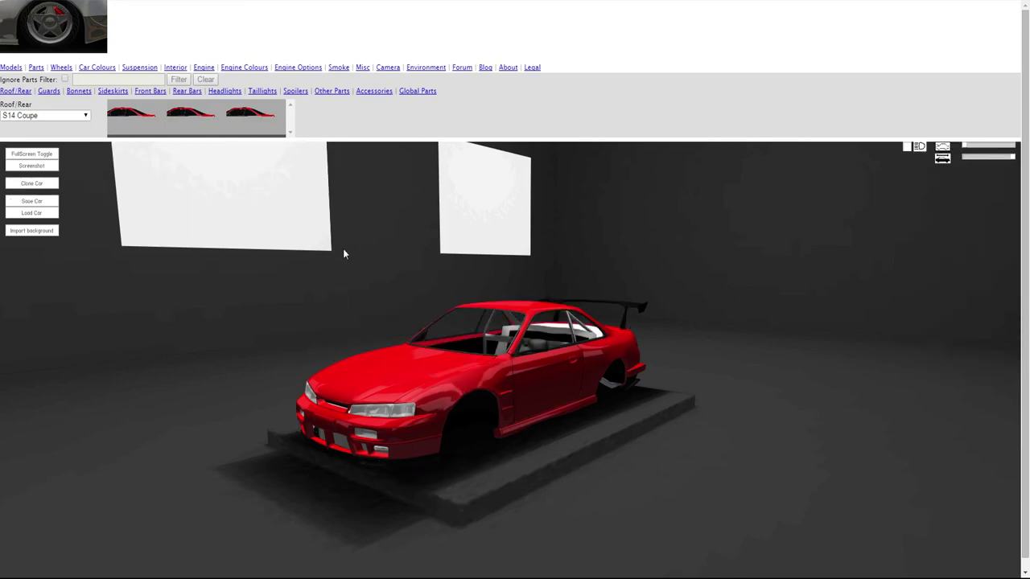
Remove the roof panel to expose the white roll cage
click(475, 307)
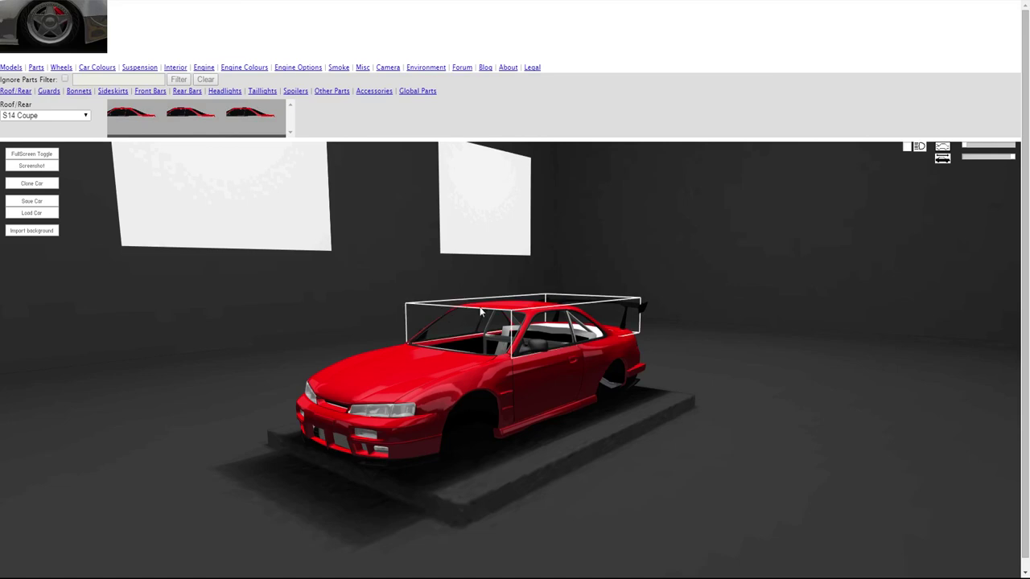
right_click(480, 306)
click(471, 360)
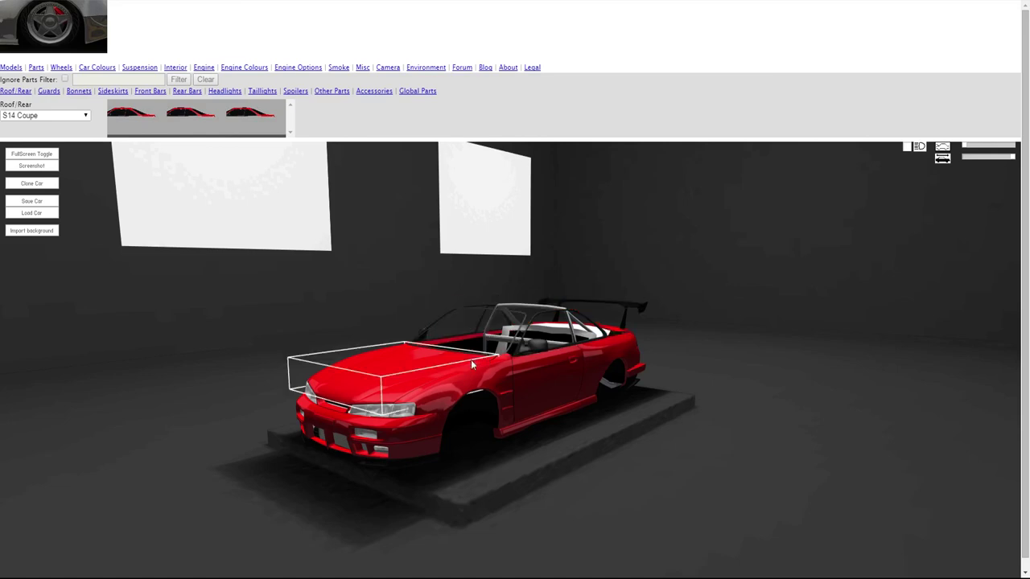
drag(487, 342, 499, 334)
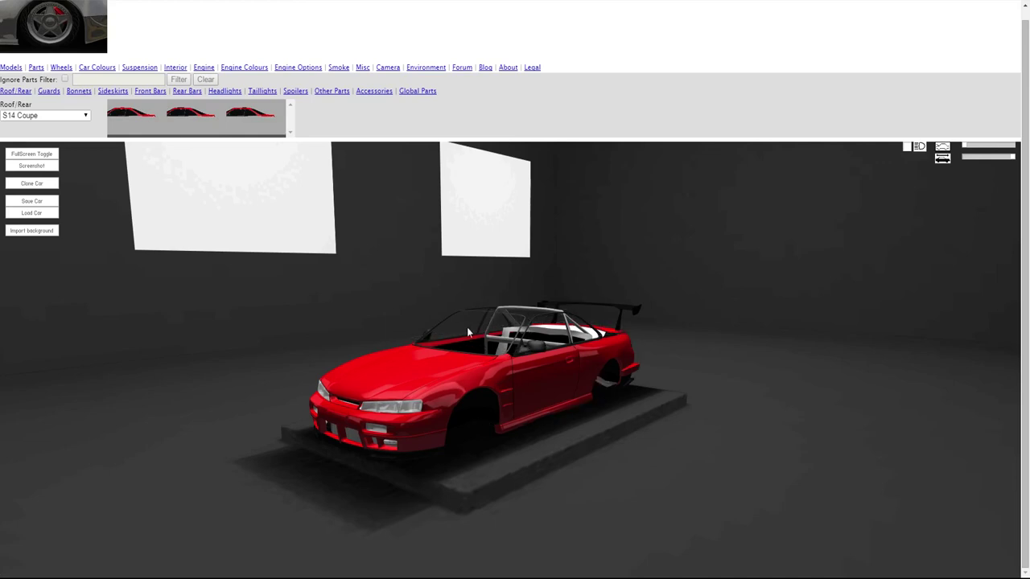
Open the roll cage's Paint Part colours, with near-black shades 030303 and 090909, after briefly trying Edit Part
click(525, 321)
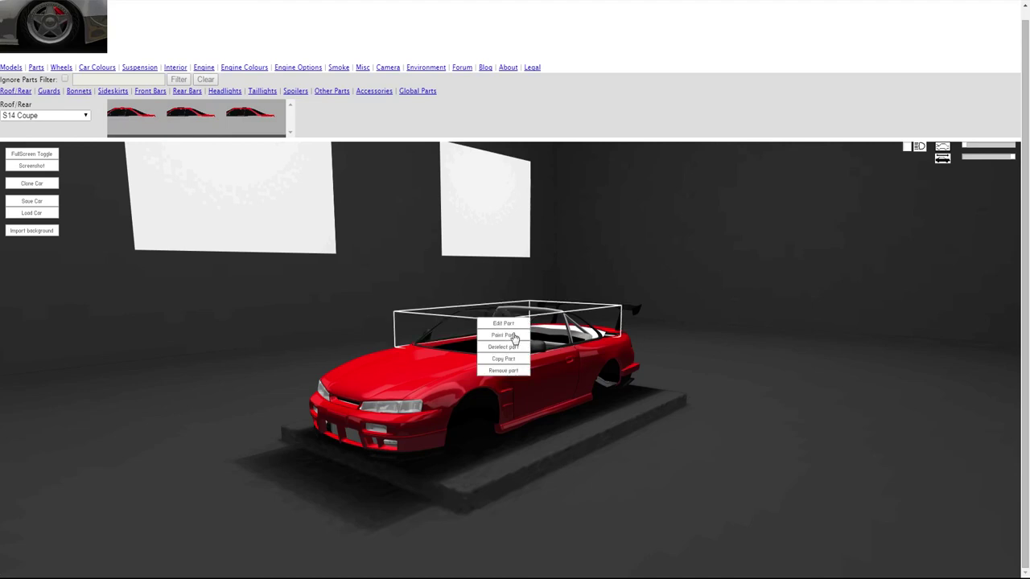
click(513, 325)
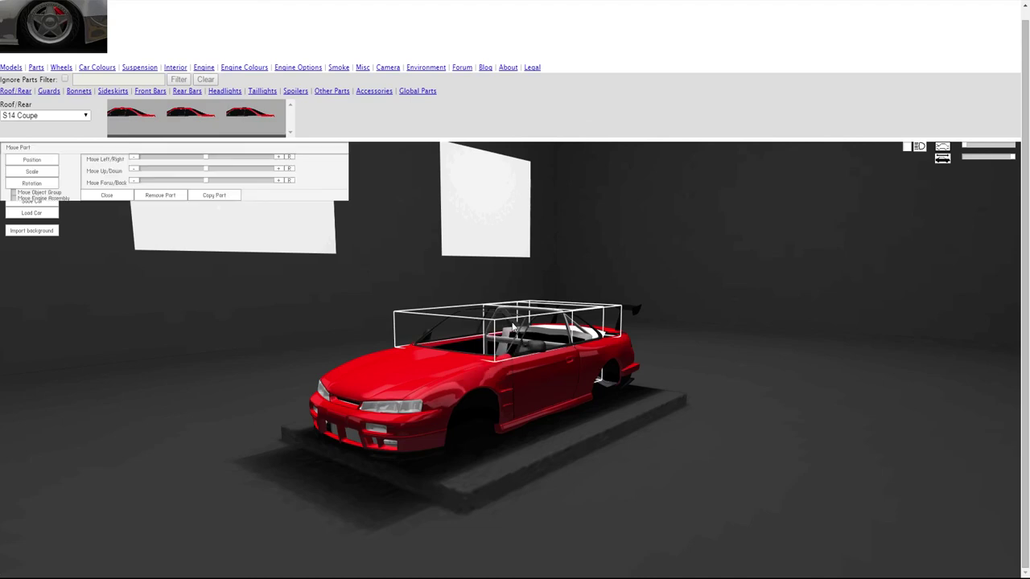
click(109, 195)
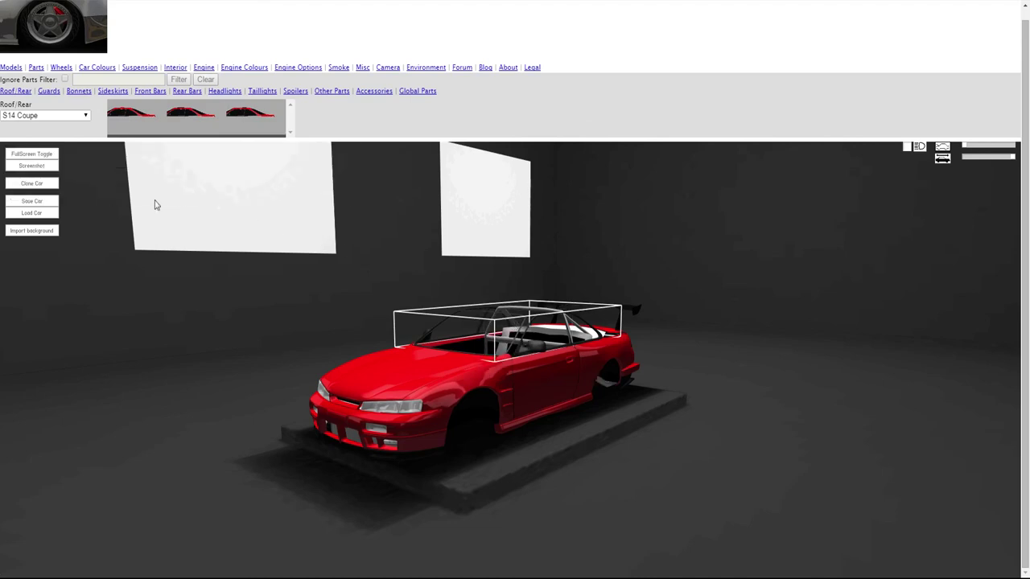
click(515, 331)
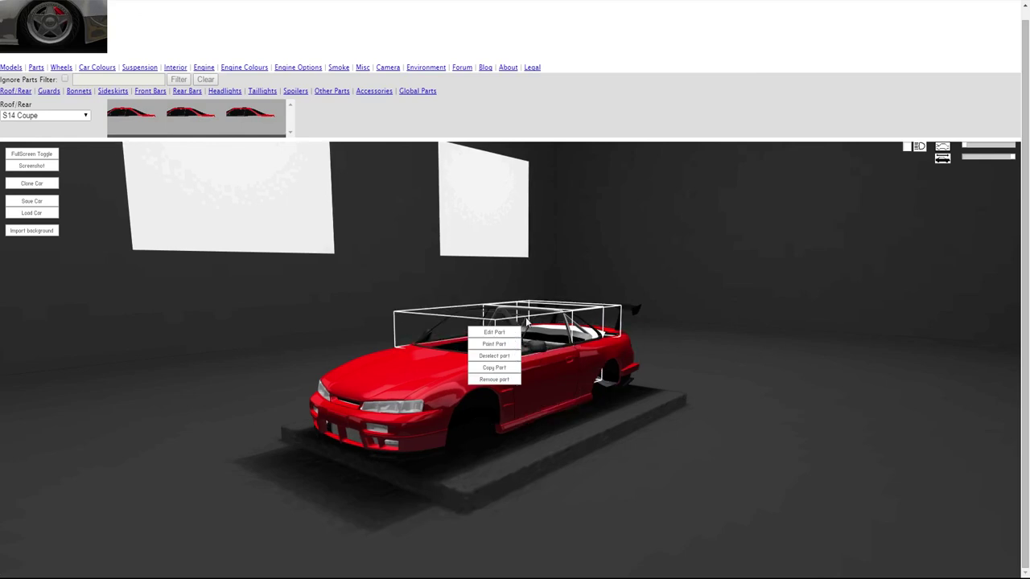
click(527, 322)
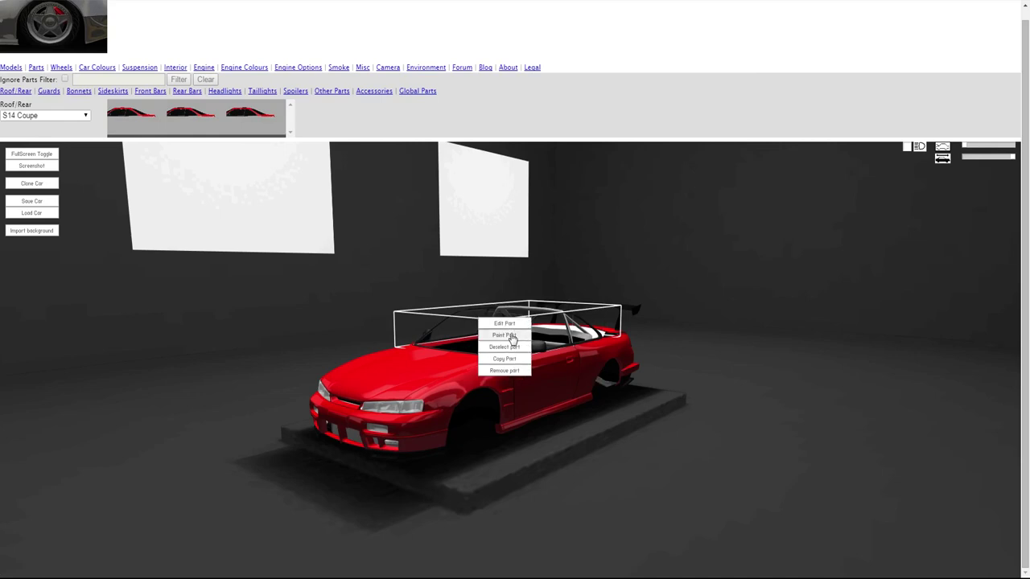
click(509, 335)
mouse_move(1003, 199)
mouse_down()
mouse_move(1005, 184)
mouse_move(1003, 211)
mouse_up()
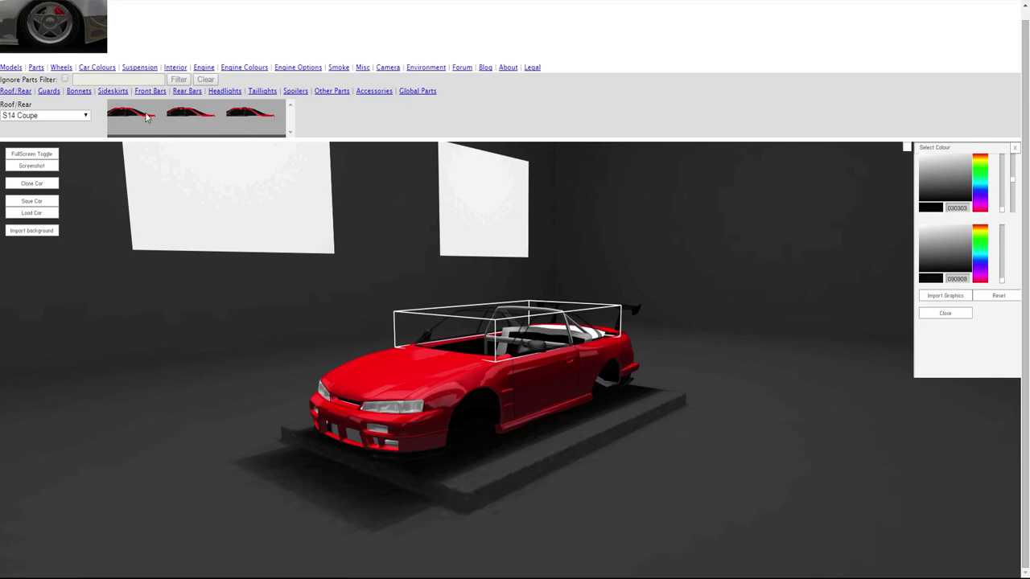
mouse_move(336, 250)
mouse_down()
mouse_move(164, 228)
mouse_move(168, 210)
mouse_move(620, 246)
mouse_move(593, 255)
mouse_move(379, 239)
mouse_move(324, 221)
mouse_move(309, 177)
mouse_up()
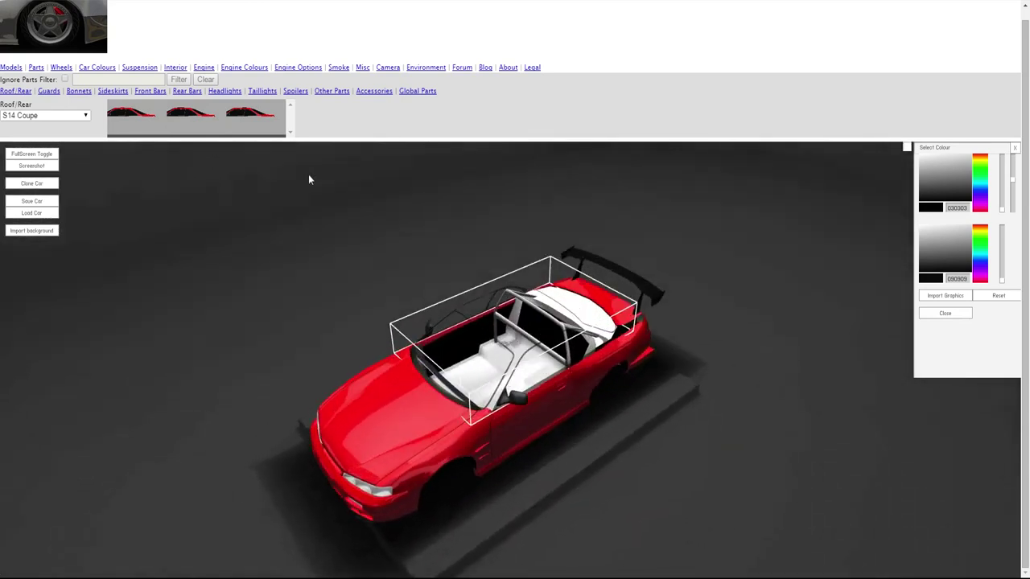
Darken the roll cage paint with the colour picker, then brighten it with the brightness slider
right_click(548, 320)
click(522, 336)
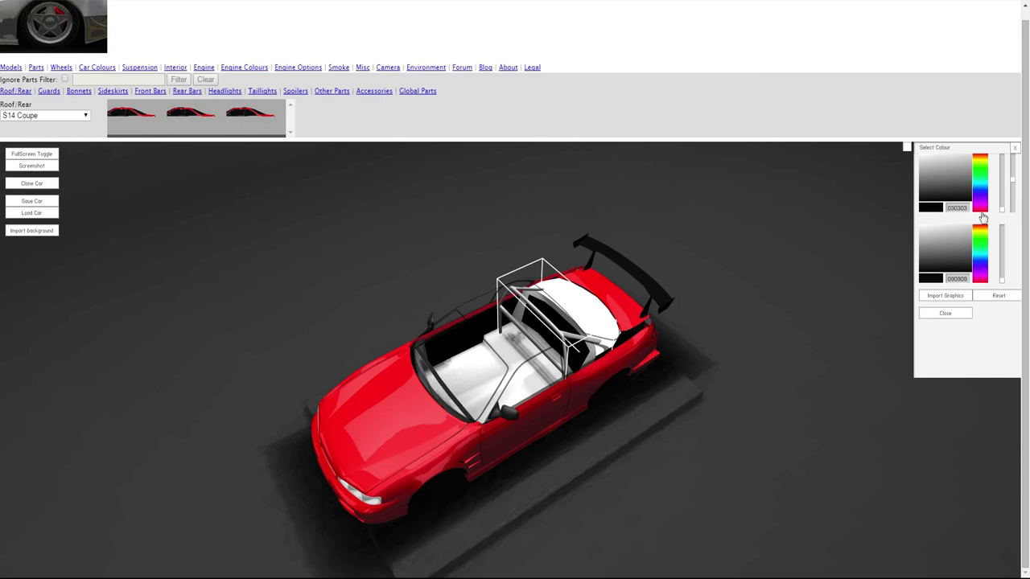
click(932, 203)
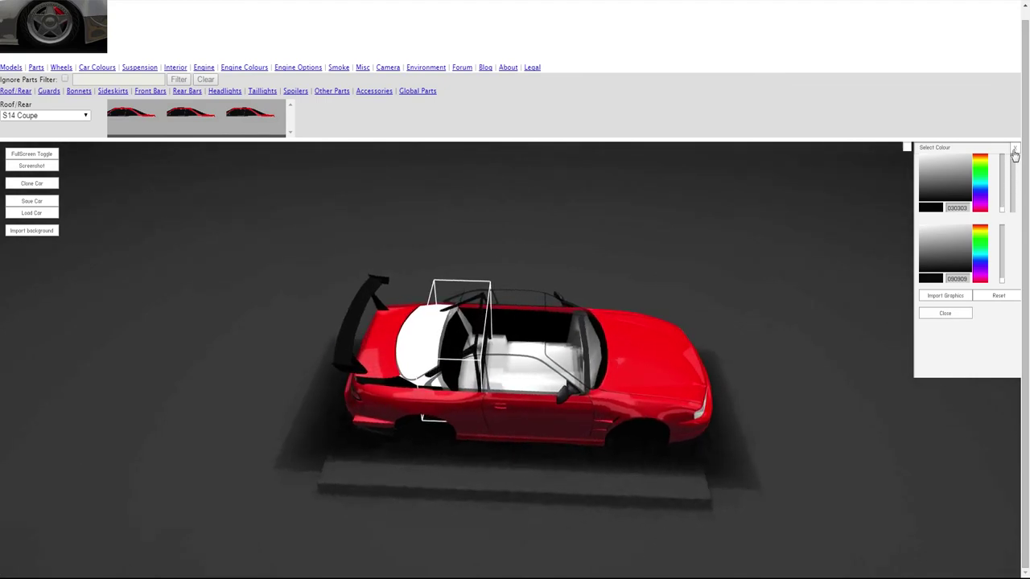
mouse_move(730, 253)
mouse_down()
mouse_move(536, 246)
mouse_move(453, 269)
mouse_move(477, 334)
mouse_move(614, 298)
mouse_move(657, 273)
mouse_up()
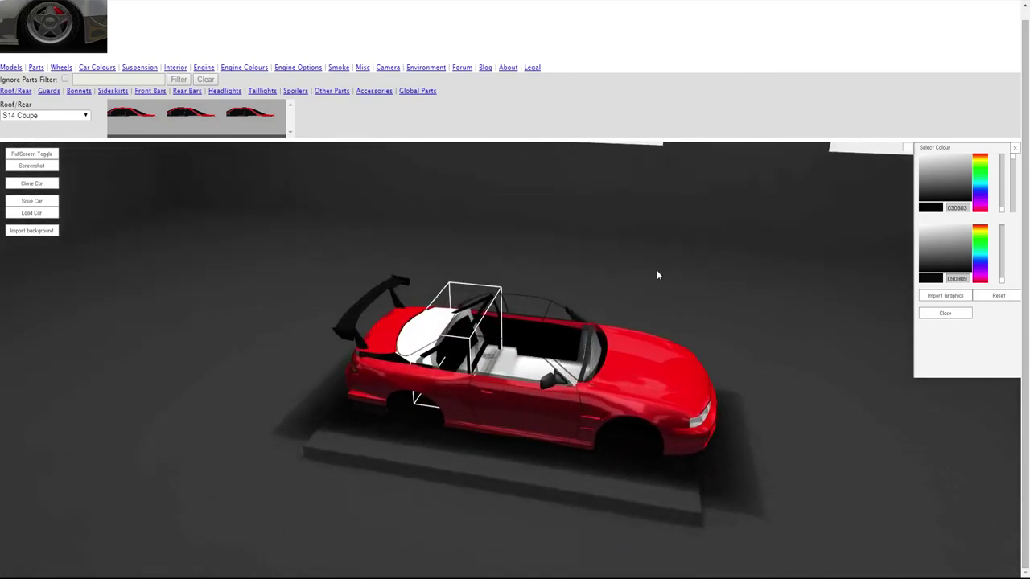
drag(1004, 216, 1006, 181)
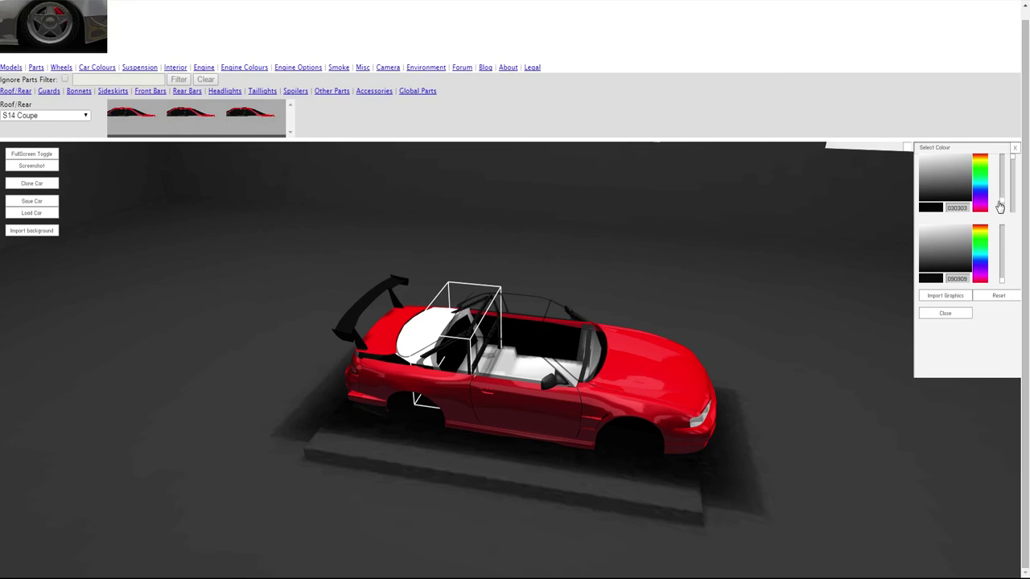
mouse_move(858, 260)
mouse_down()
mouse_move(684, 339)
mouse_move(746, 356)
mouse_move(834, 307)
mouse_move(888, 304)
mouse_up()
mouse_move(775, 352)
mouse_down()
mouse_move(890, 357)
mouse_move(890, 396)
mouse_up()
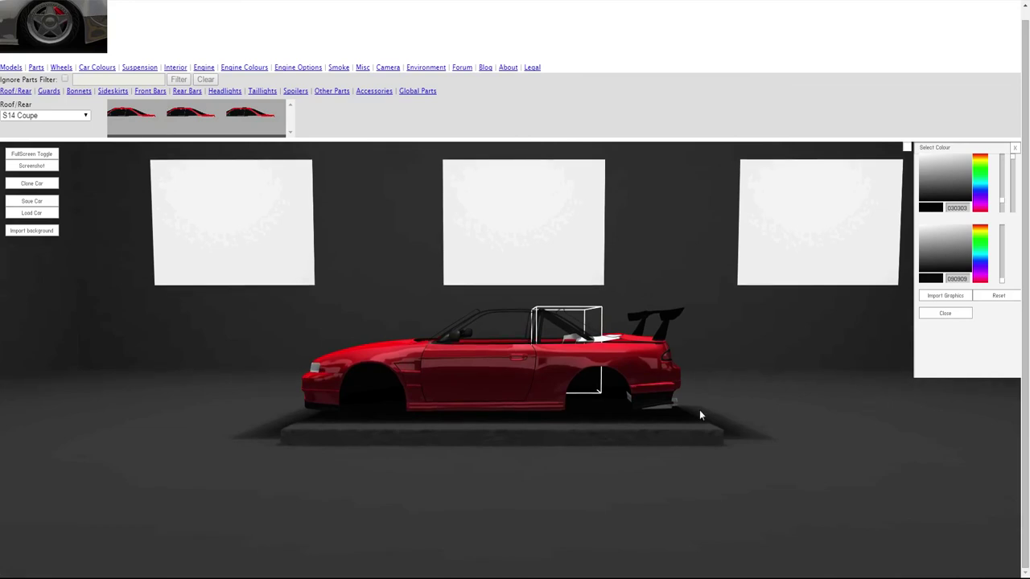
Refit the S14 Coupe roof from the Roof/Rear parts bar and check it from front three-quarter views
click(143, 119)
mouse_move(183, 209)
mouse_down()
mouse_move(191, 253)
mouse_move(196, 198)
mouse_move(156, 142)
mouse_up()
click(138, 117)
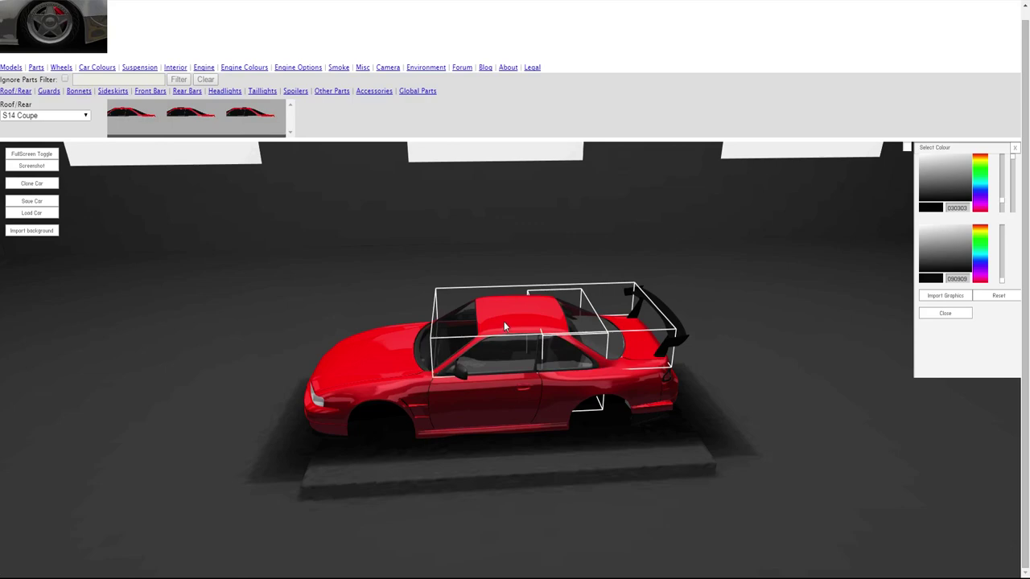
mouse_move(514, 223)
mouse_down()
mouse_move(778, 253)
mouse_move(779, 306)
mouse_move(740, 279)
mouse_move(614, 248)
mouse_move(459, 247)
mouse_move(585, 245)
mouse_up()
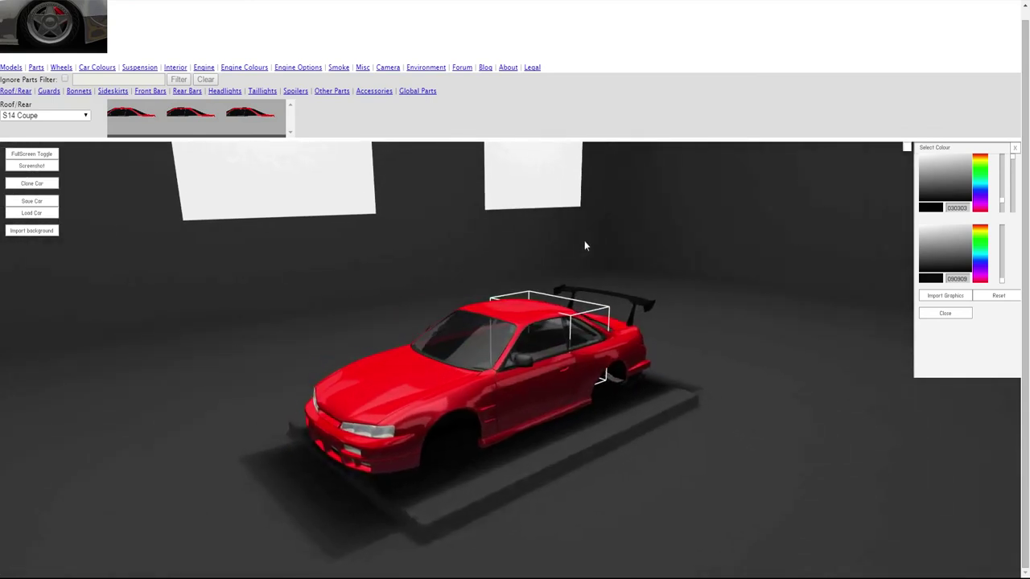